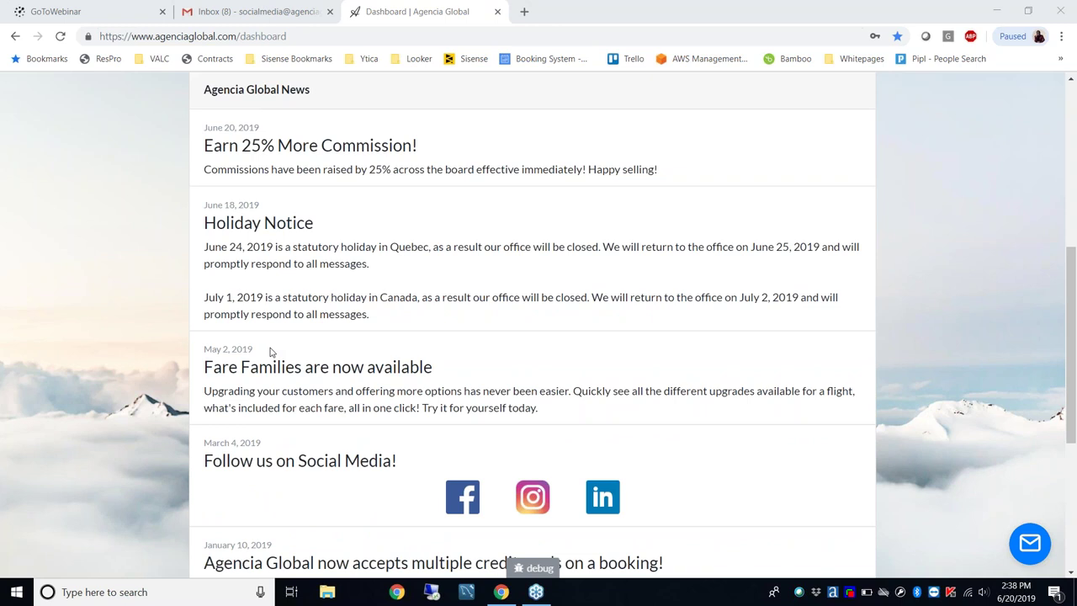
Focus the browser and open the Book Flights search page
scroll(269, 352, "down", 4)
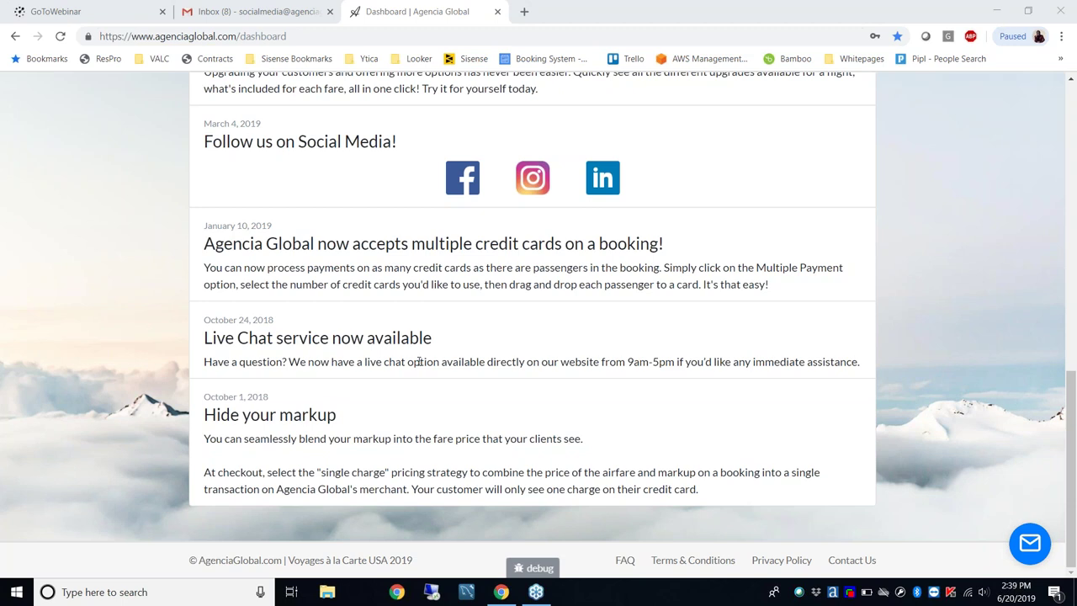
scroll(328, 320, "up", 5)
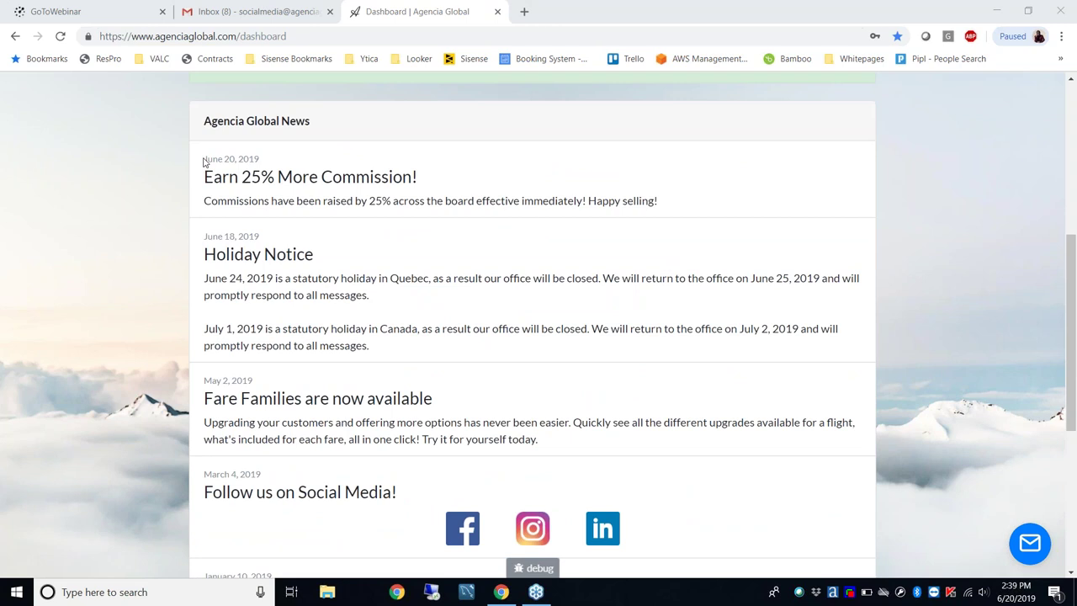
left_click(203, 162)
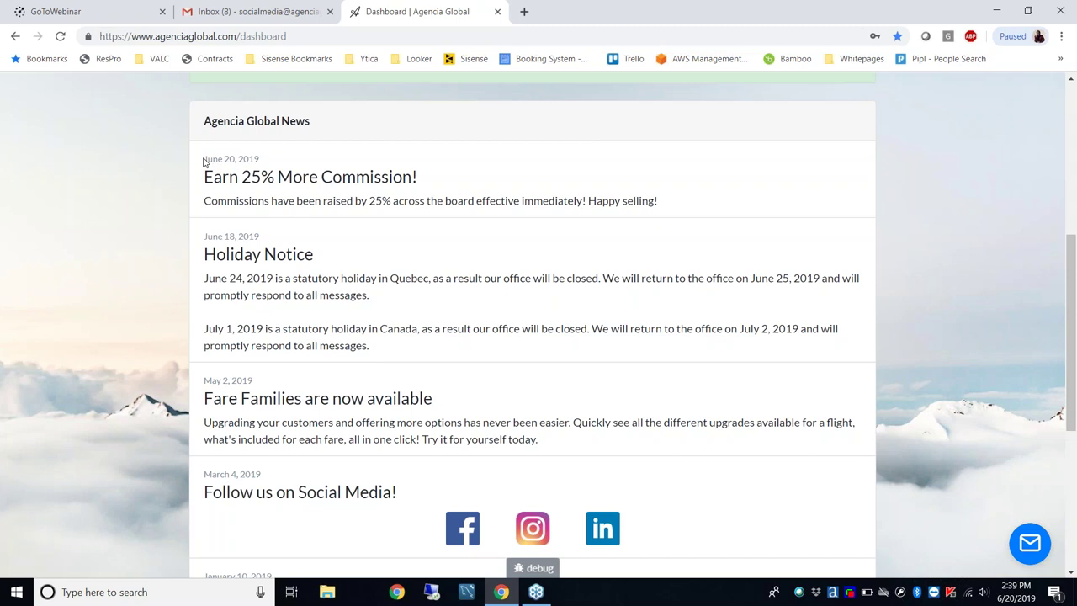
scroll(203, 161, "up", 5)
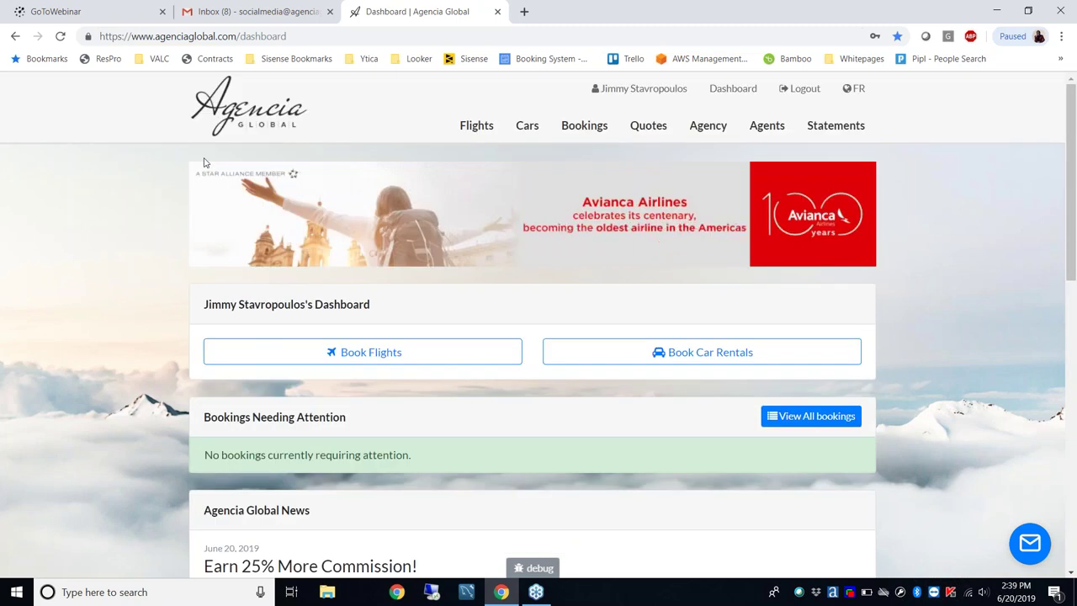
left_click(384, 354)
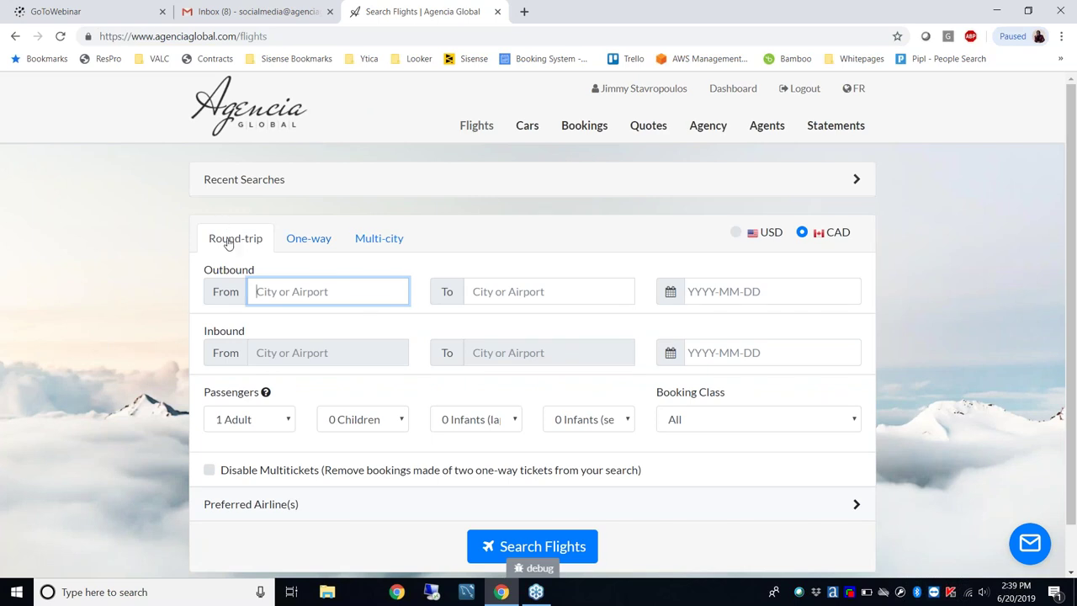
Set up a multi-city trip with five flight legs, priced in USD
left_click(311, 242)
left_click(373, 244)
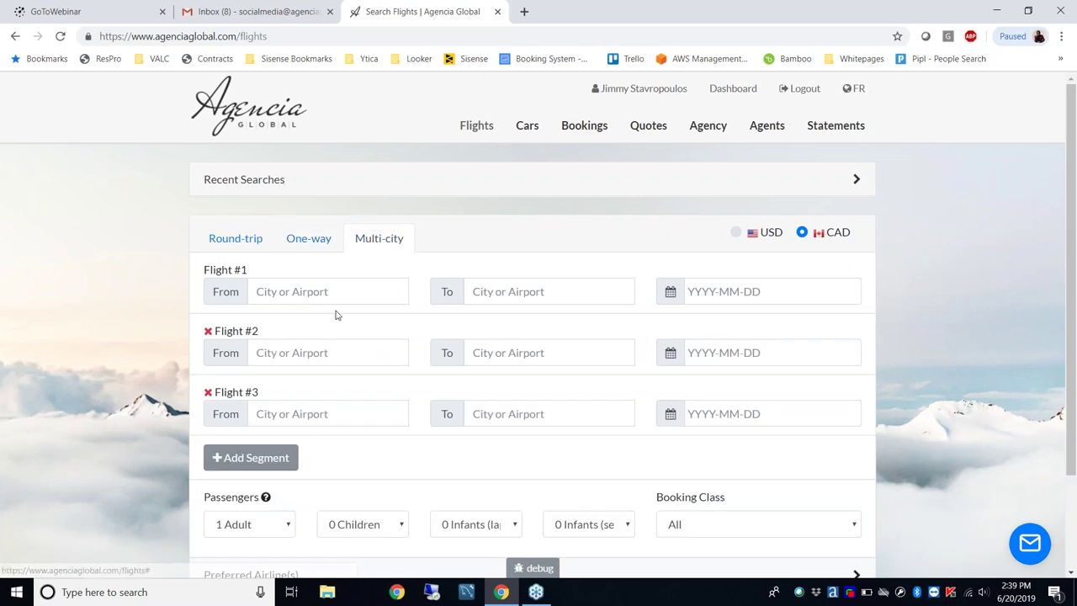
scroll(334, 312, "down", 1)
left_click(250, 387)
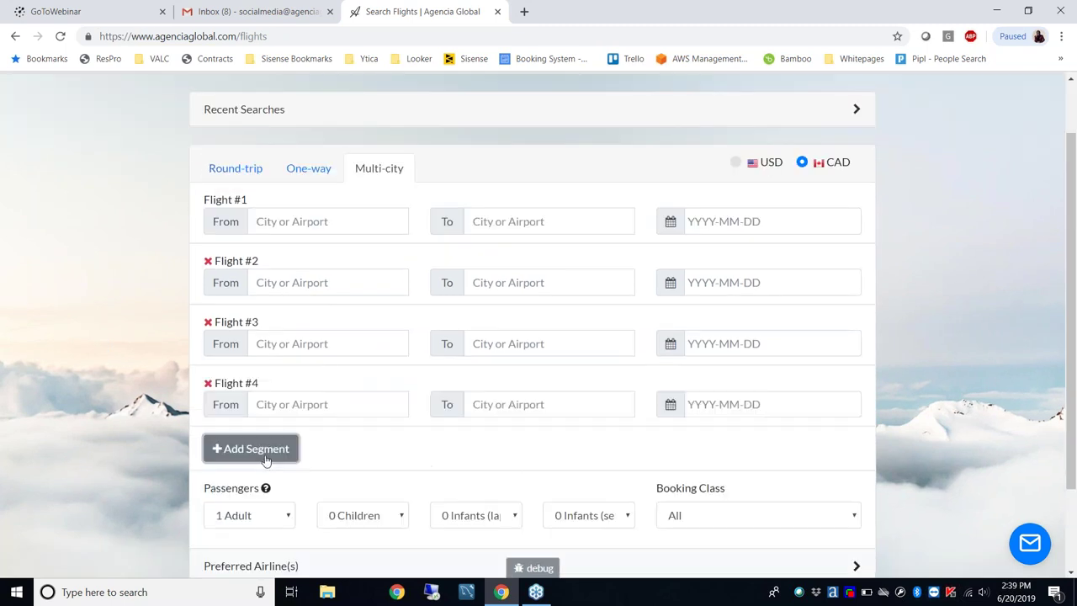
left_click(260, 454)
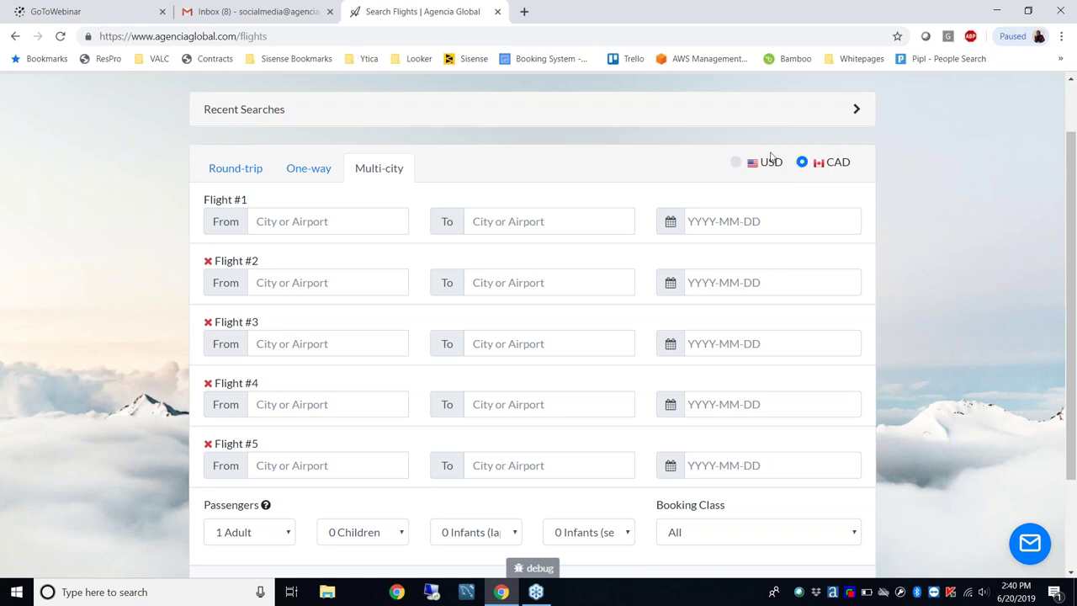
left_click(736, 162)
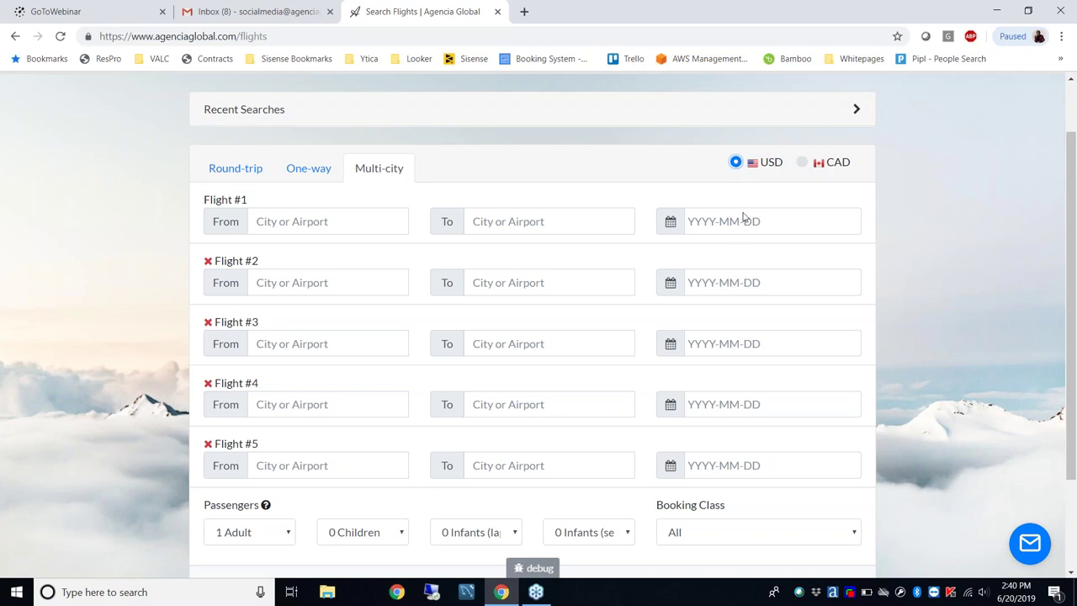
Make it a round trip from Miami International (MIA) to Bogotá El Nuevo Dorado (BOG)
left_click(248, 170)
left_click(303, 237)
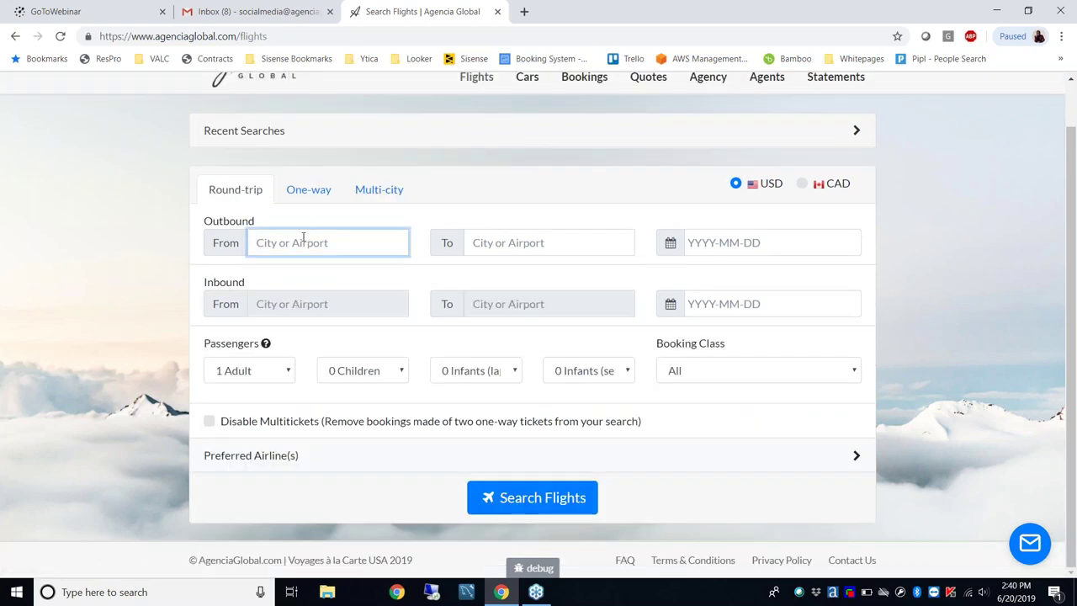
type("mia")
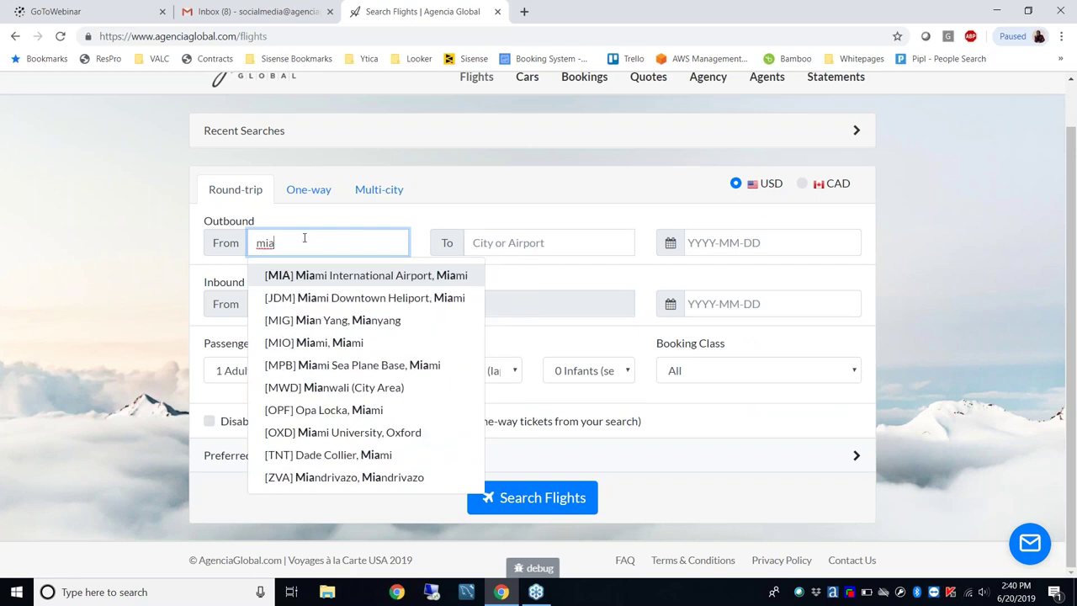
left_click(329, 274)
left_click(496, 243)
type("bog")
left_click(510, 277)
Set departure to October 16, 2019 and return to October 28, 2019
left_click(783, 244)
left_click(808, 91)
left_click(808, 91)
left_click(809, 91)
left_click(808, 91)
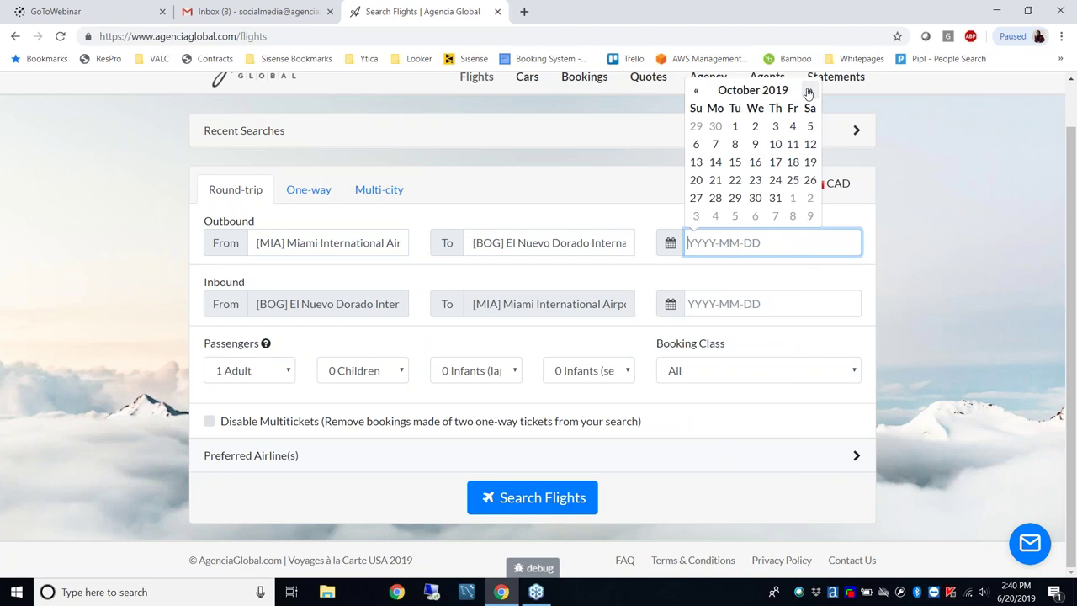
left_click(755, 162)
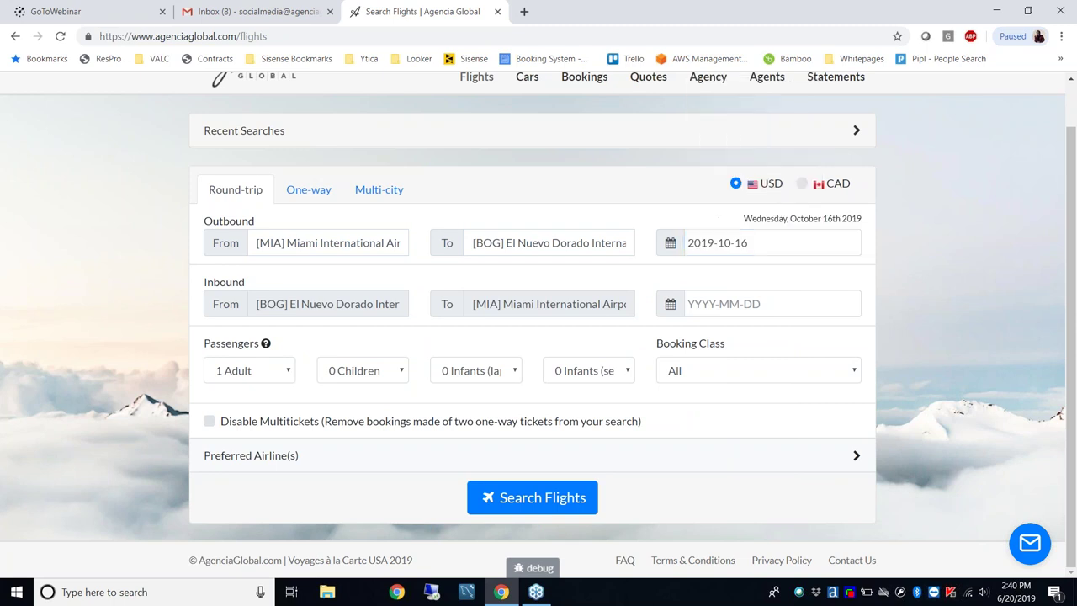
left_click(752, 298)
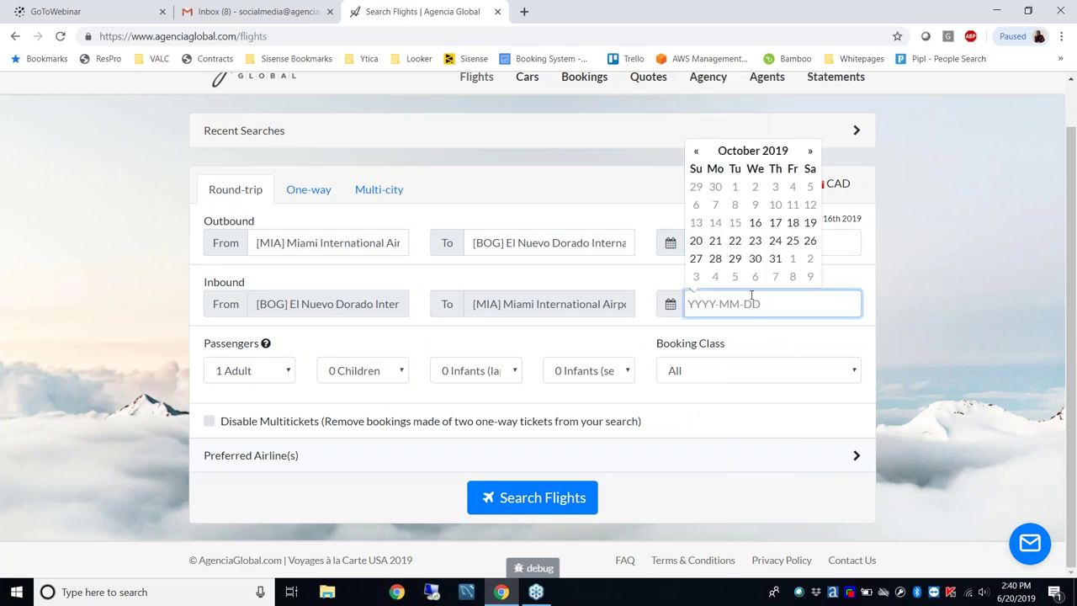
left_click(715, 259)
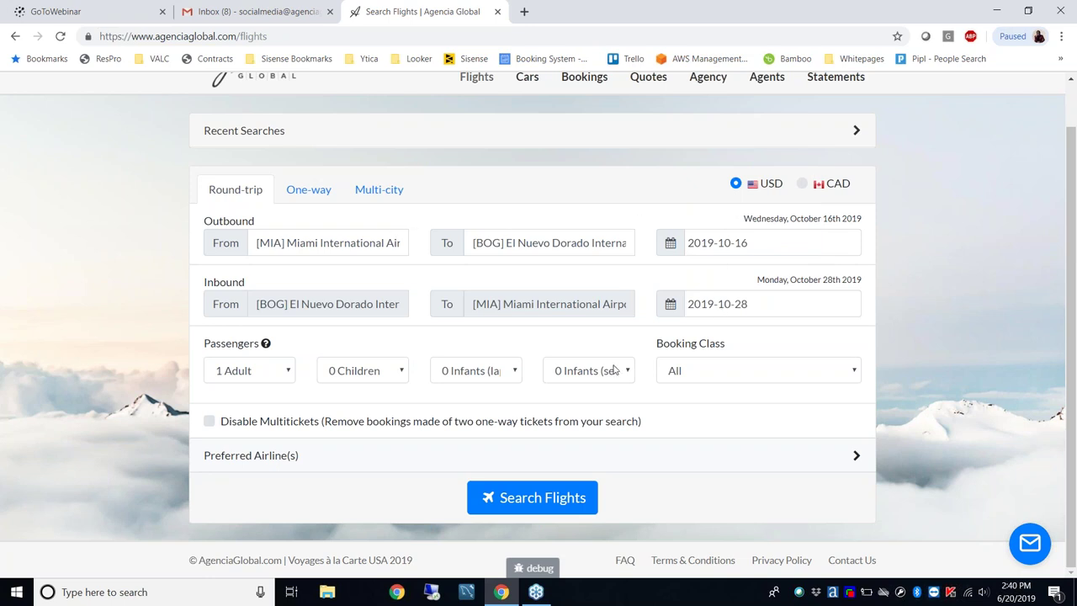
Set the passengers to 5 adults, leaving children and infants unchanged
left_click(284, 378)
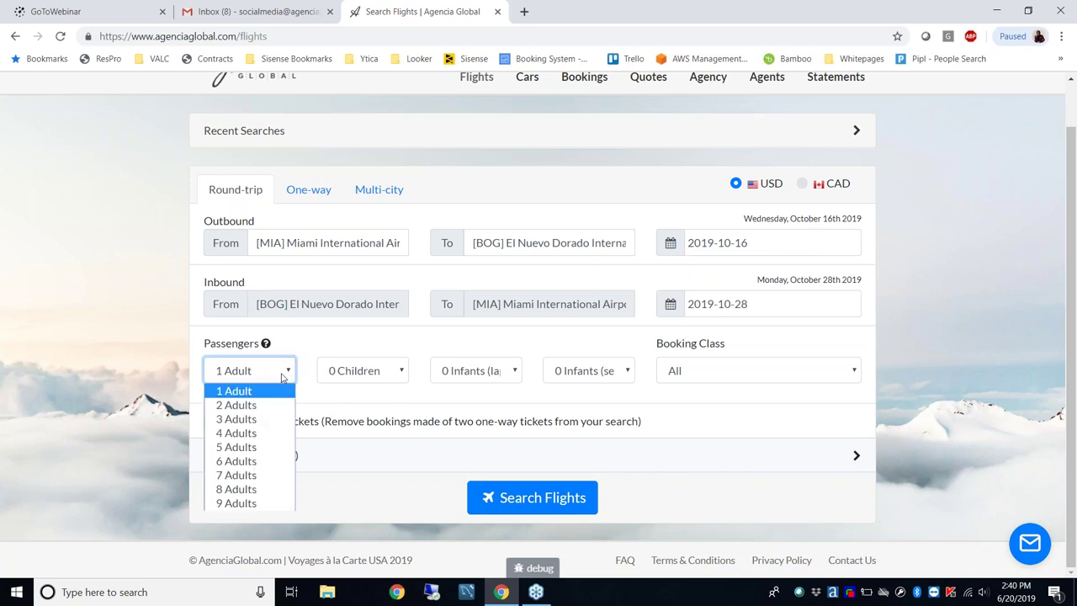
left_click(264, 448)
left_click(390, 378)
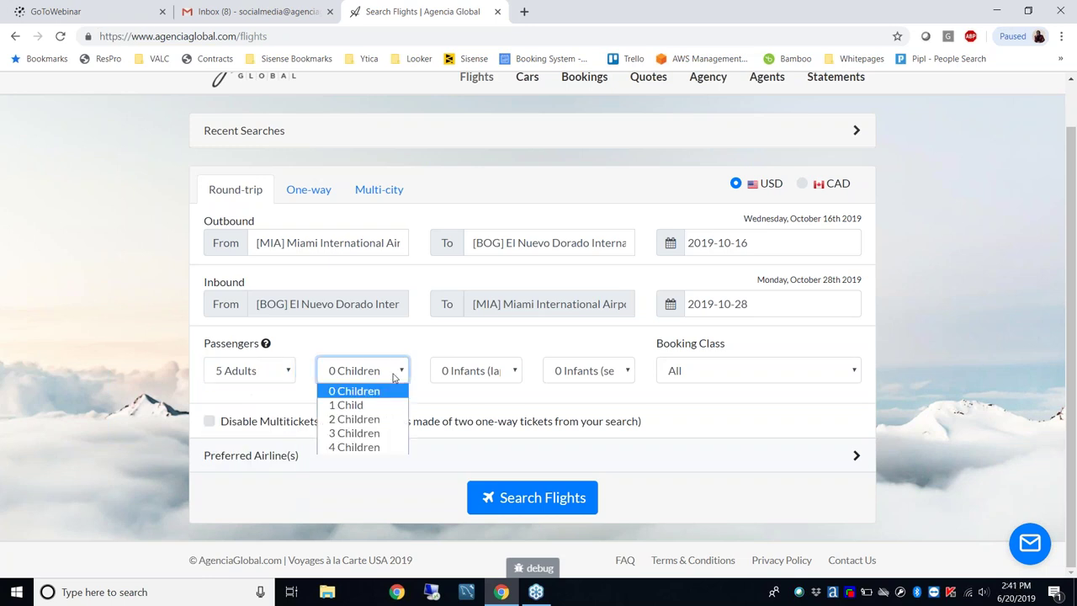
left_click(479, 373)
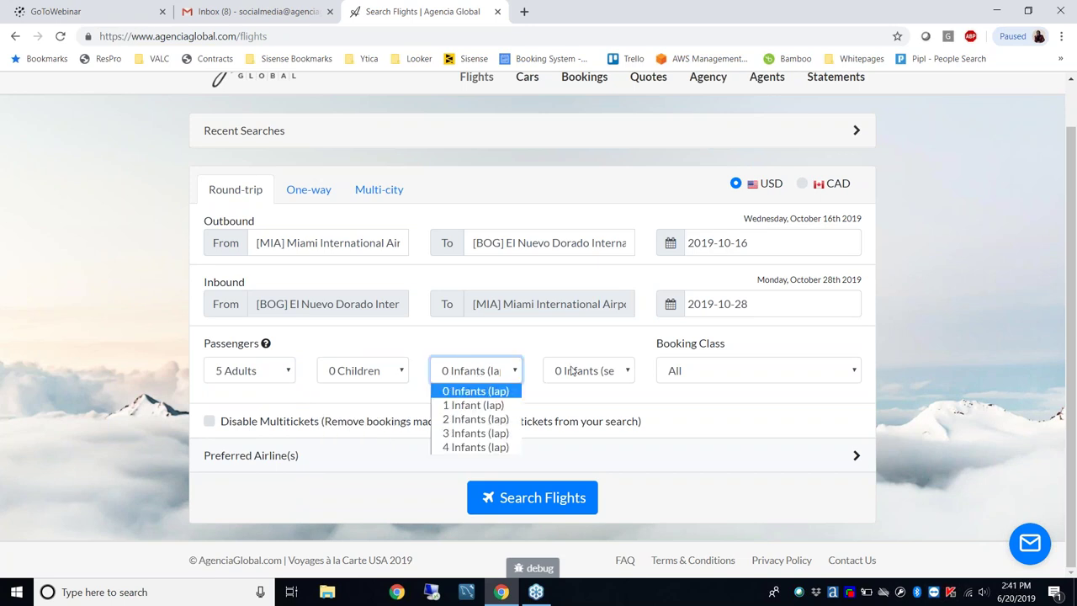
left_click(570, 370)
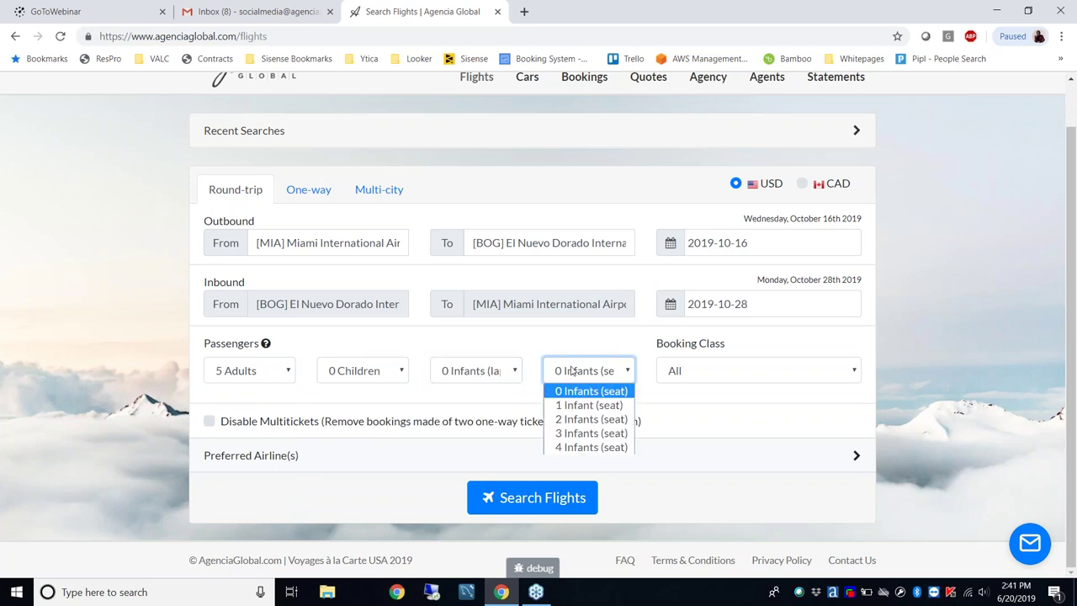
Keep booking class on All and tick Disable Multitickets
left_click(697, 371)
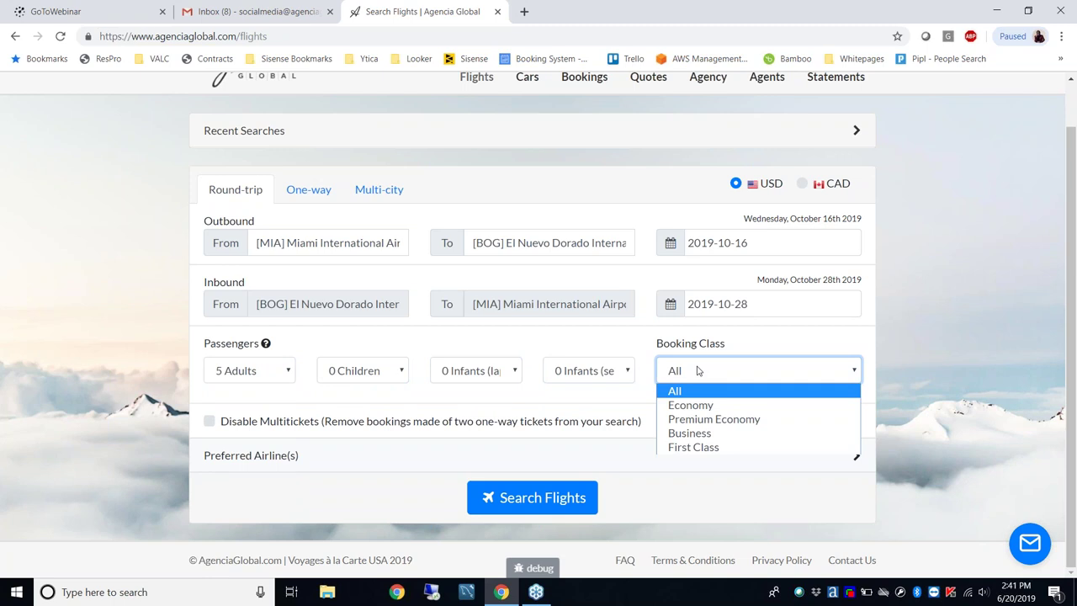
left_click(699, 433)
left_click(721, 379)
left_click(722, 393)
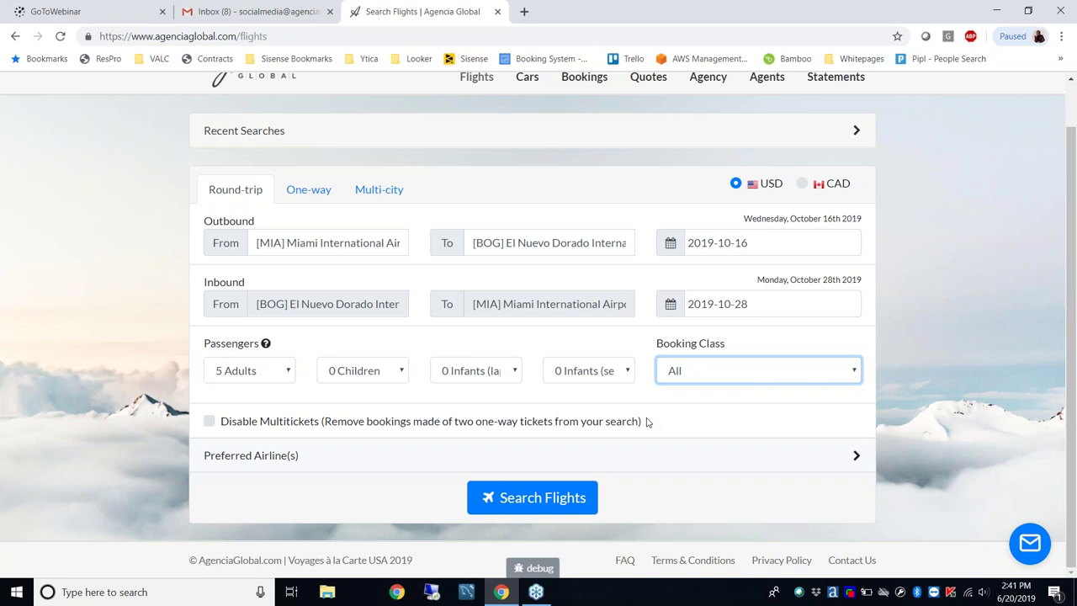
left_click(209, 424)
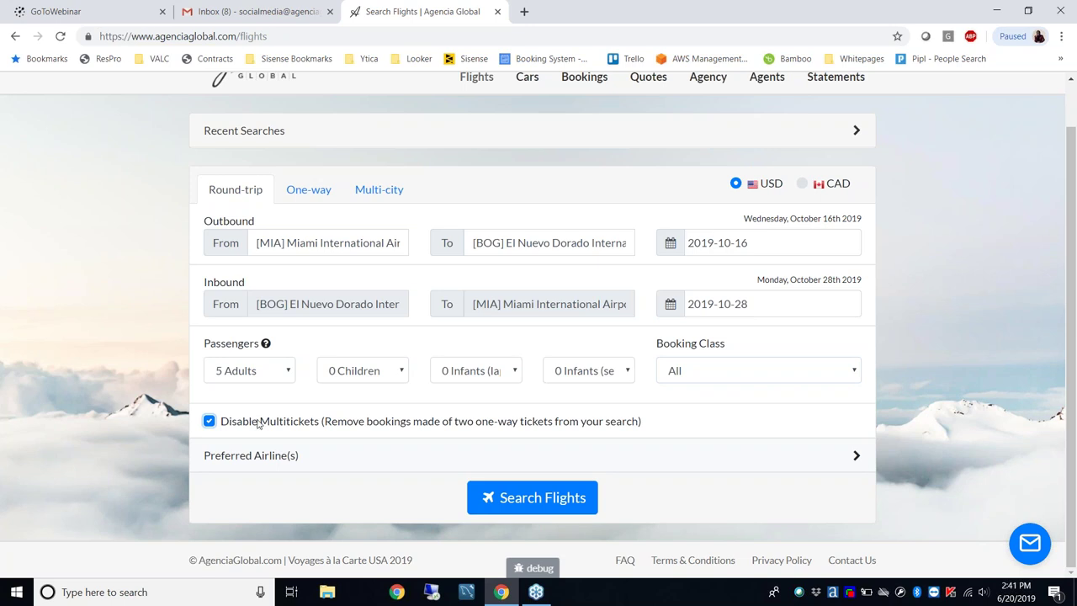
Expand Preferred Airline(s) and search the airline list for 'avianca'
left_click(271, 455)
scroll(142, 460, "down", 2)
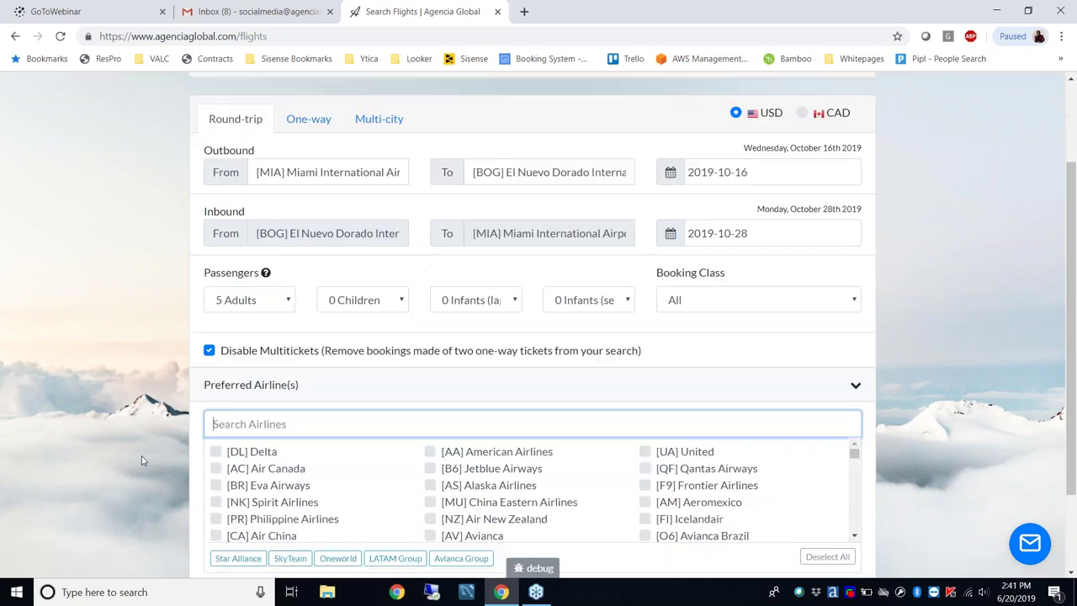
type("av")
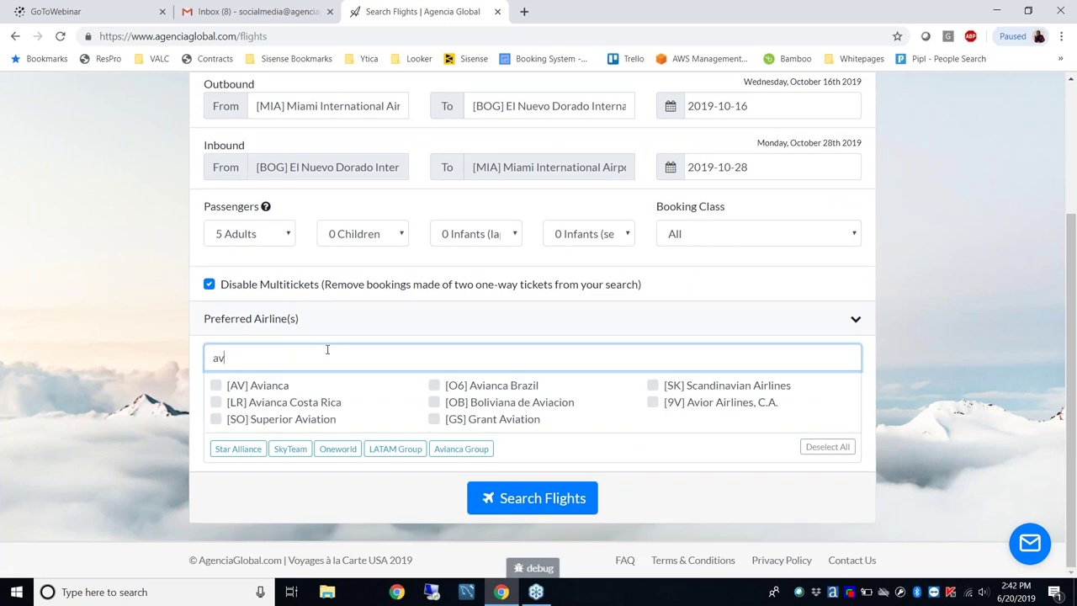
type("ianca")
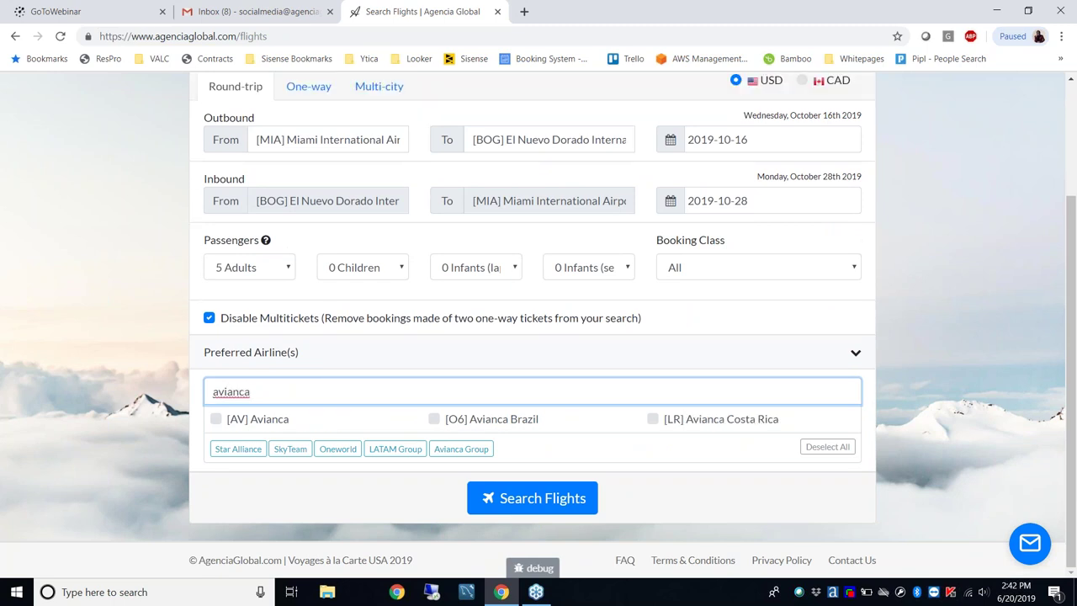
key("BackSpace")
key("BackSpace")
key("BackSpace")
key("BackSpace")
key("BackSpace")
key("BackSpace")
key("BackSpace")
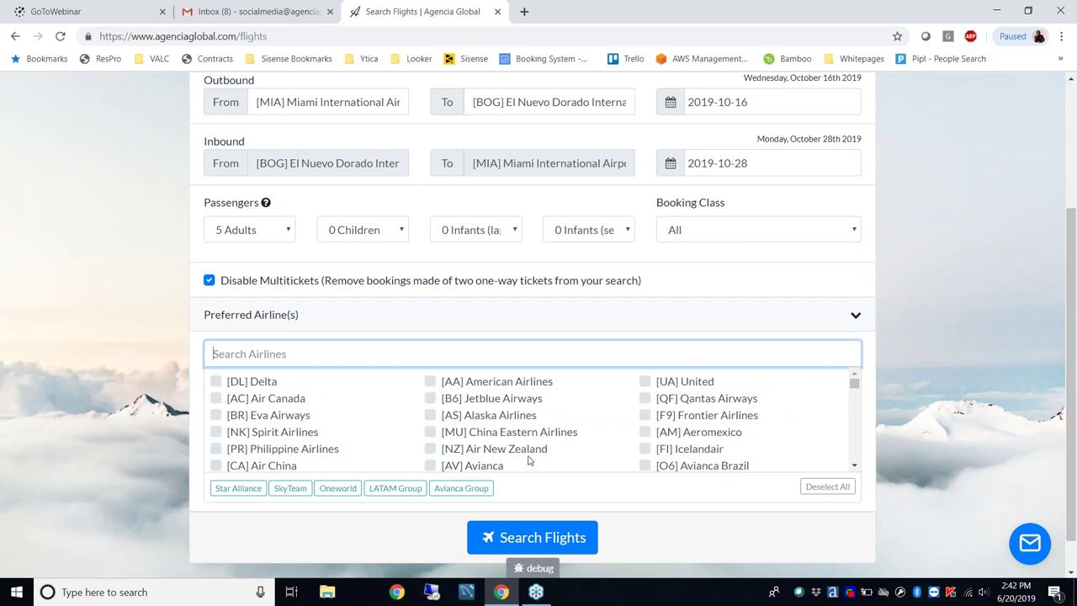
scroll(695, 410, "up", 1)
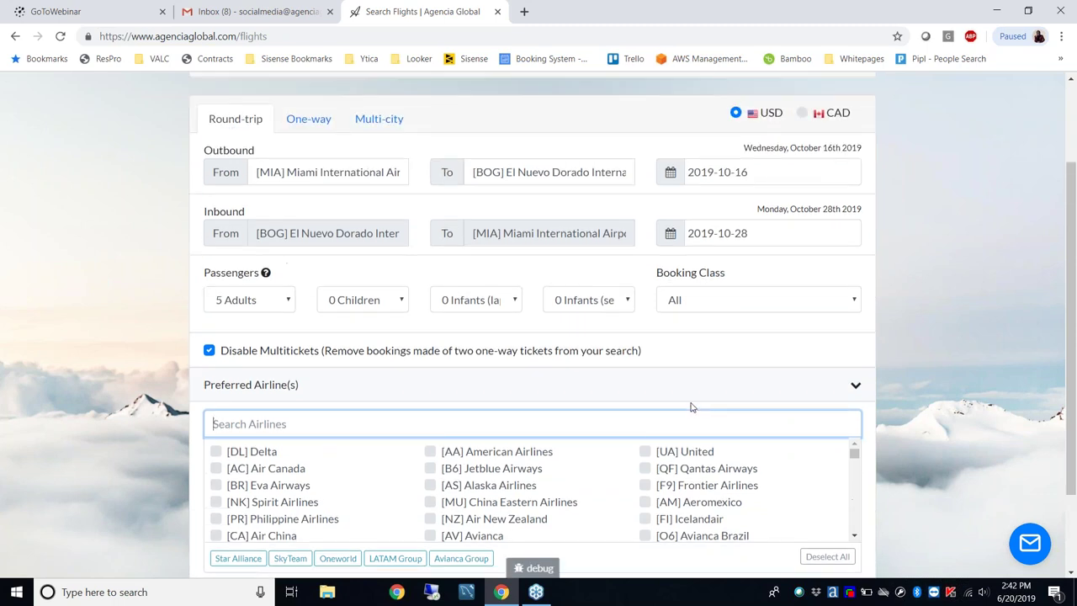
scroll(920, 317, "down", 3)
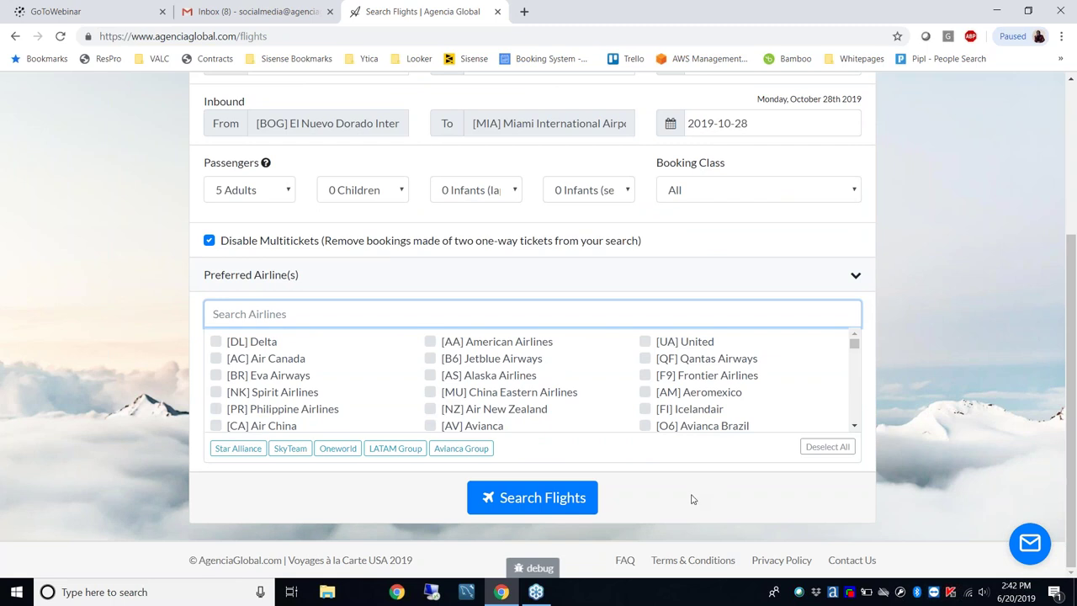
Run the MIA–BOG round-trip search for 5 adults in USD
left_click(555, 498)
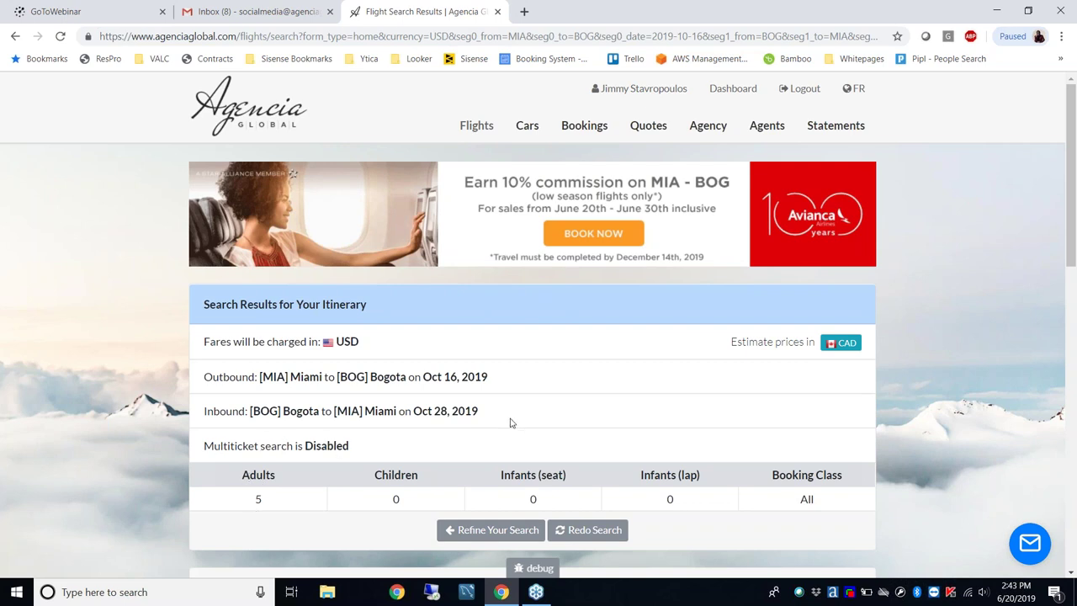
scroll(932, 314, "down", 3)
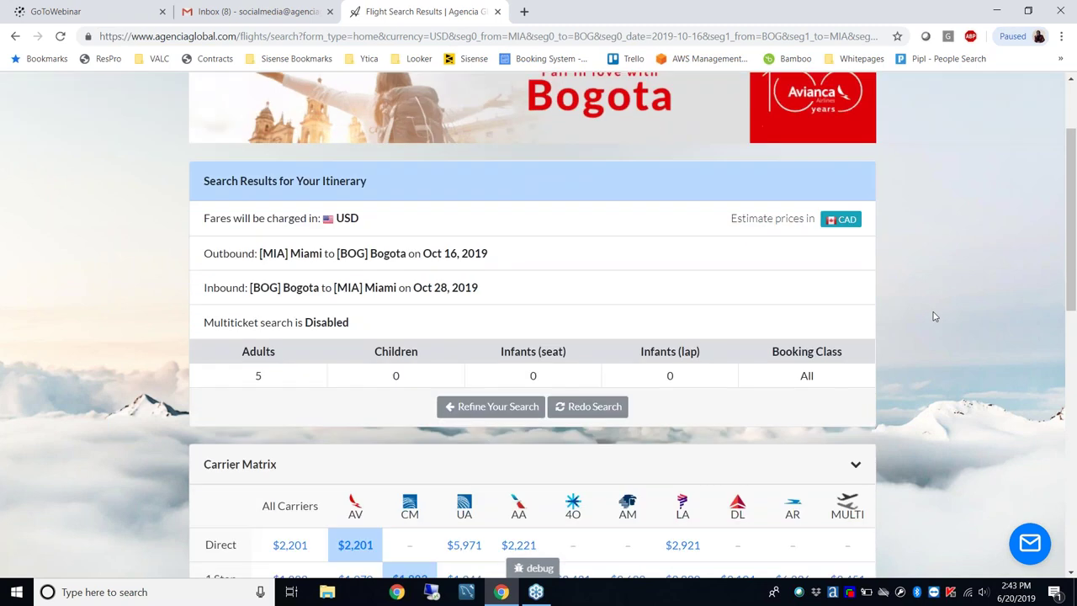
scroll(933, 316, "down", 2)
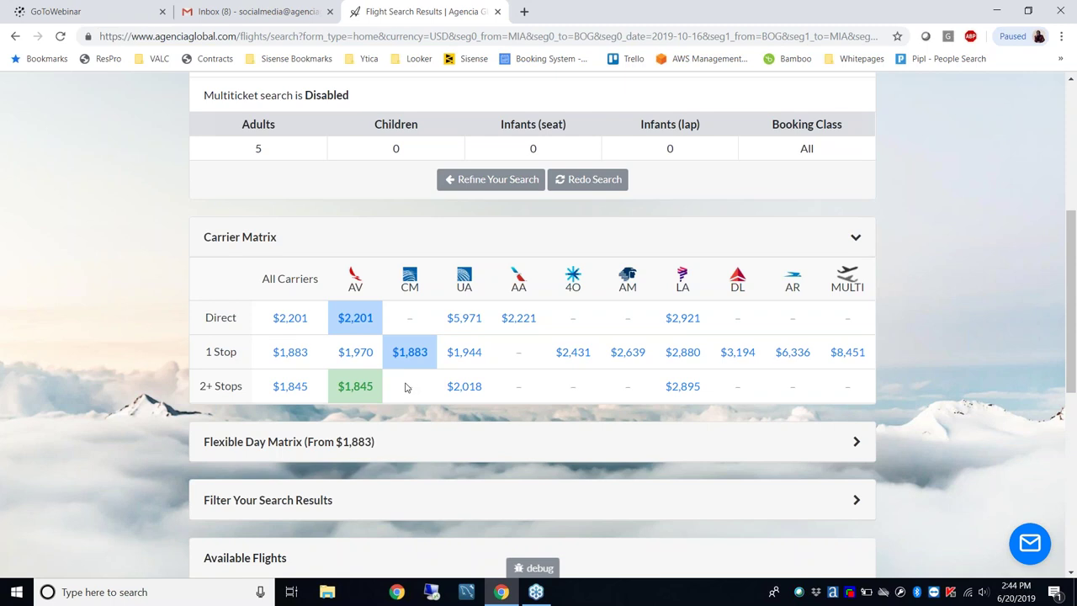
scroll(406, 387, "down", 5)
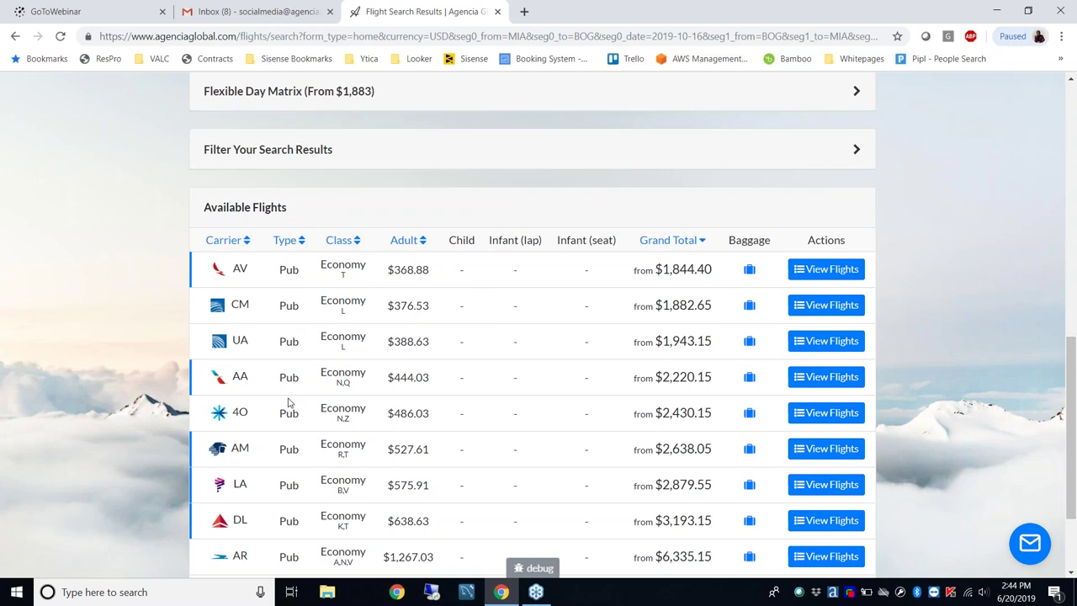
scroll(289, 403, "down", 1)
scroll(289, 404, "down", 1)
scroll(288, 402, "up", 2)
scroll(296, 345, "up", 1)
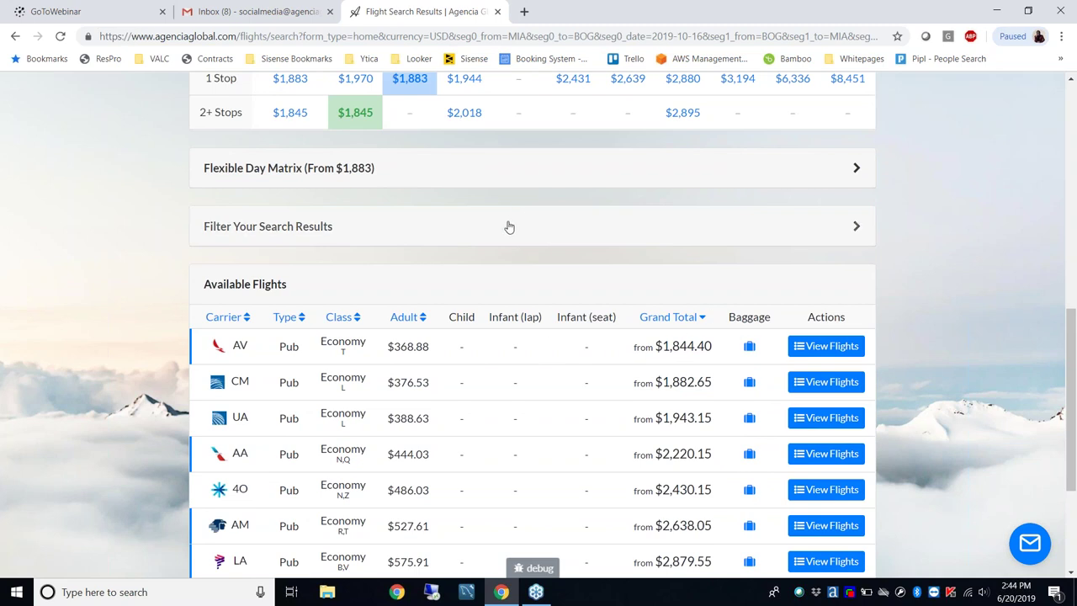
scroll(385, 344, "down", 1)
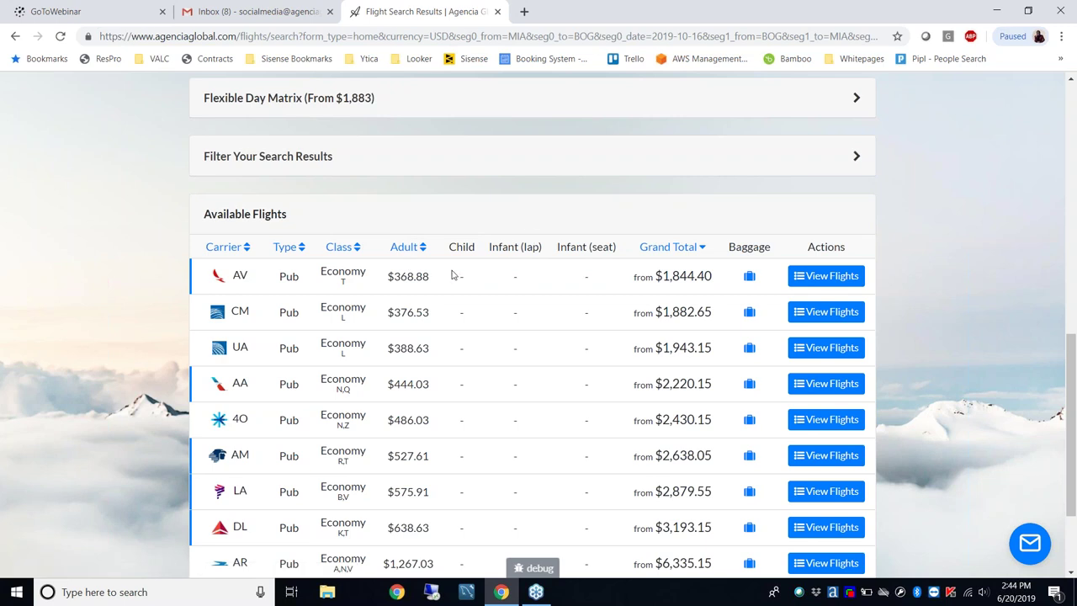
left_click(809, 278)
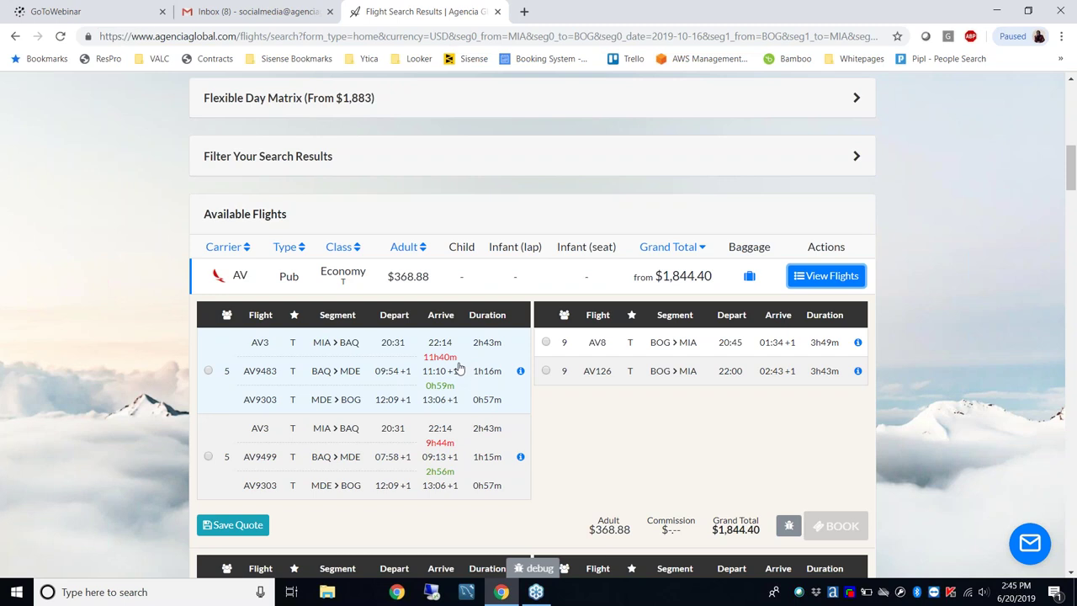
scroll(448, 383, "down", 2)
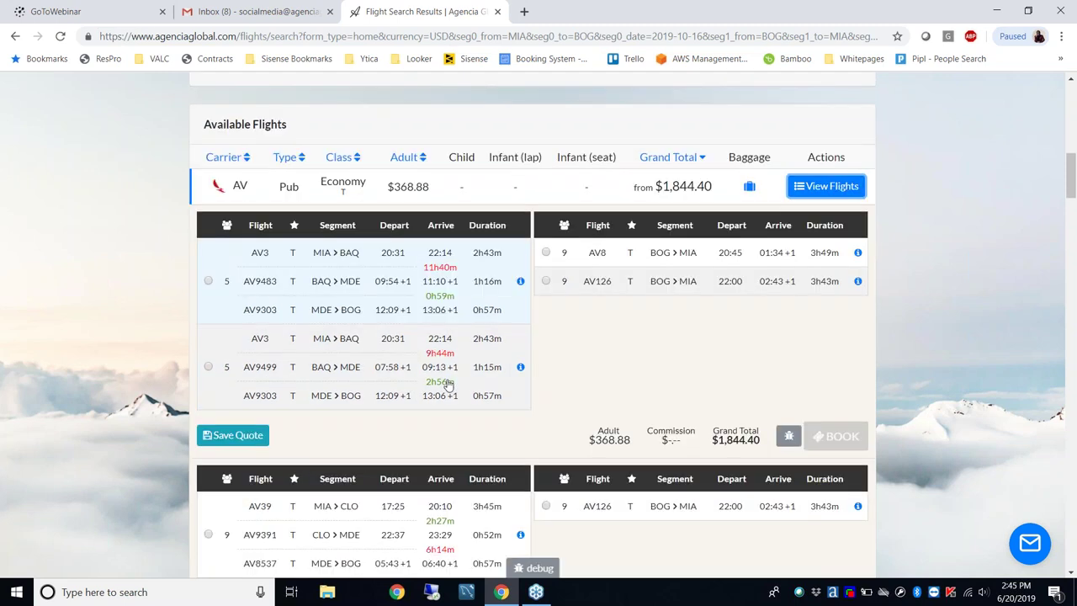
scroll(449, 383, "down", 4)
scroll(554, 426, "down", 1)
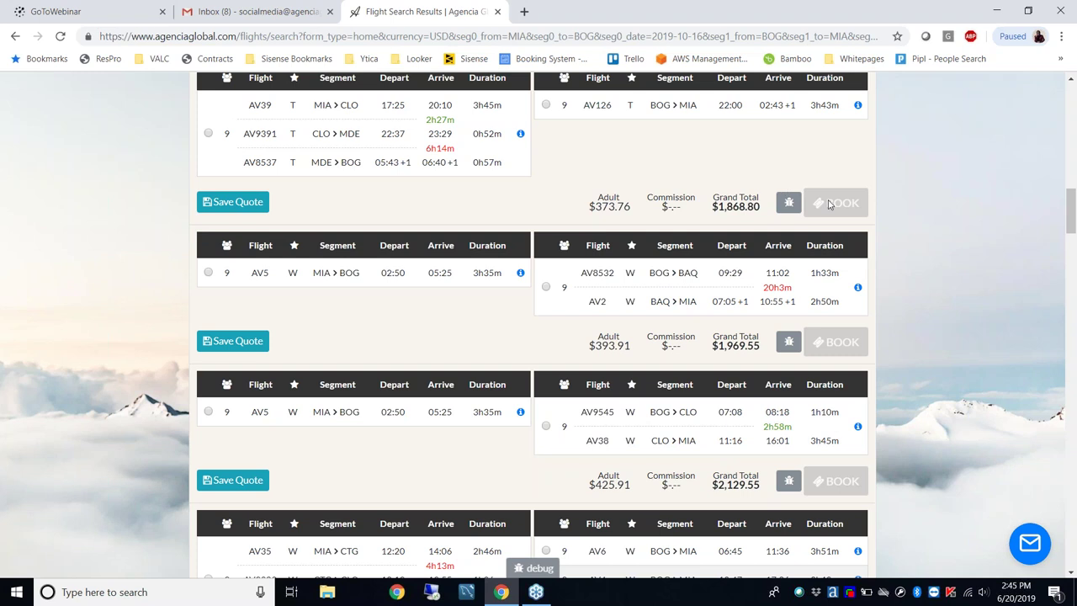
scroll(904, 249, "up", 2)
scroll(904, 250, "up", 4)
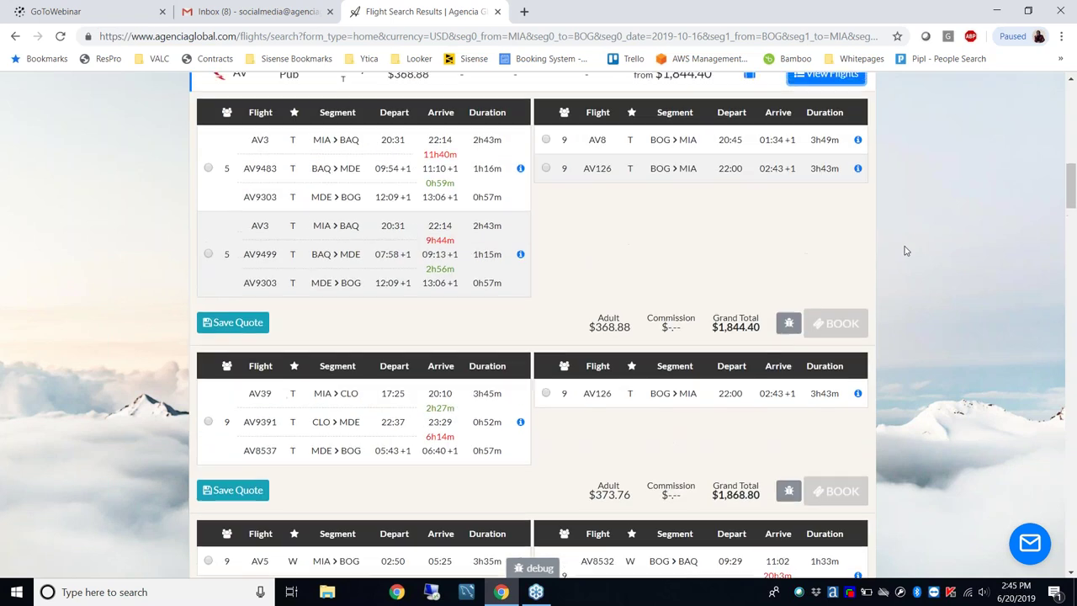
left_click(828, 207)
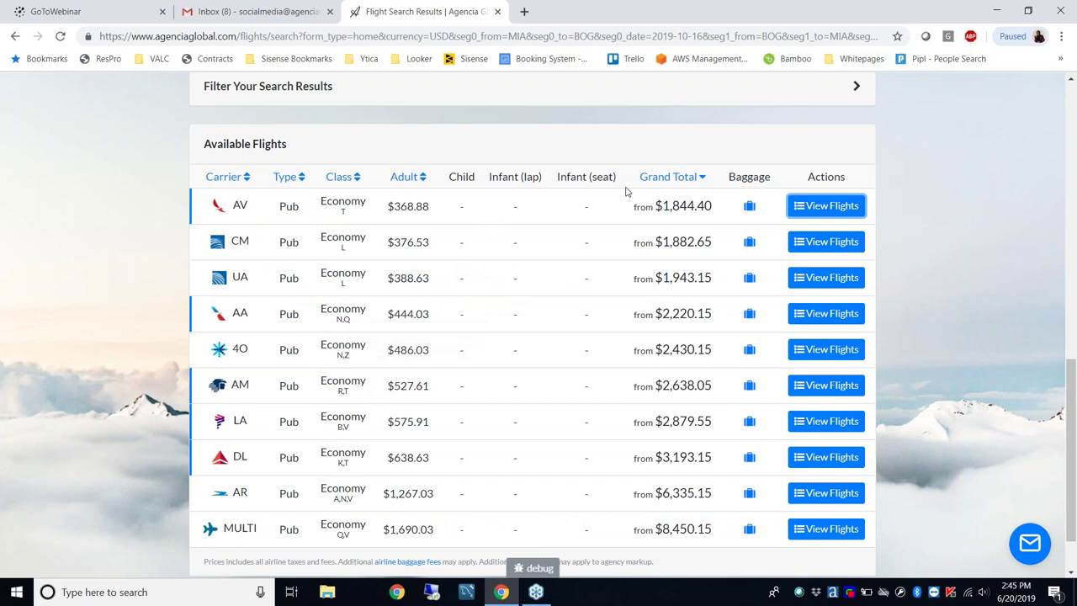
Open the result filters and exclude 2+ Stops connections, keeping 1 Stop
left_click(768, 99)
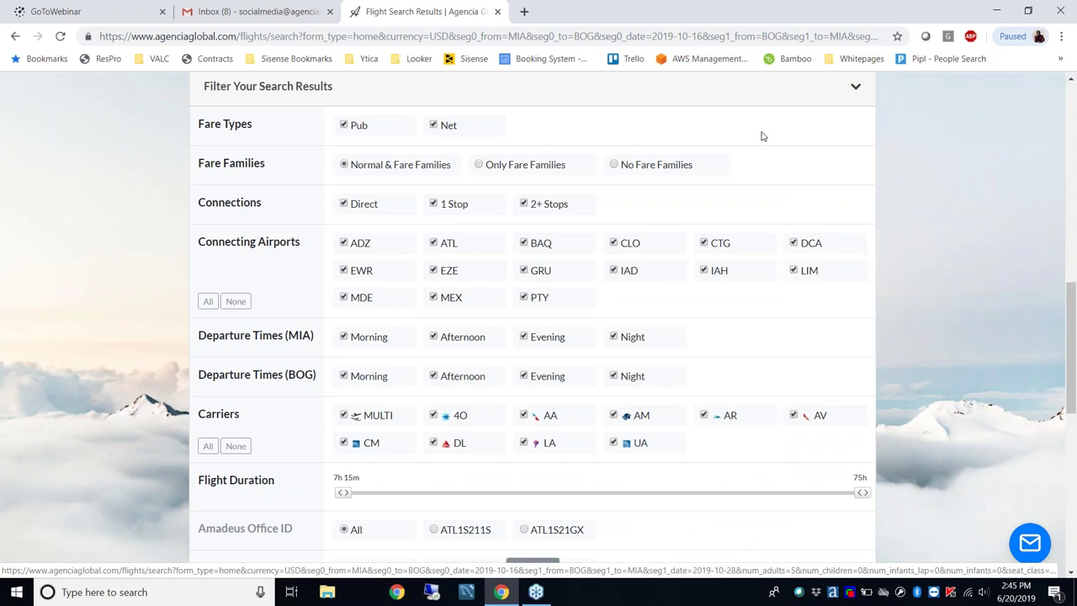
scroll(762, 137, "down", 1)
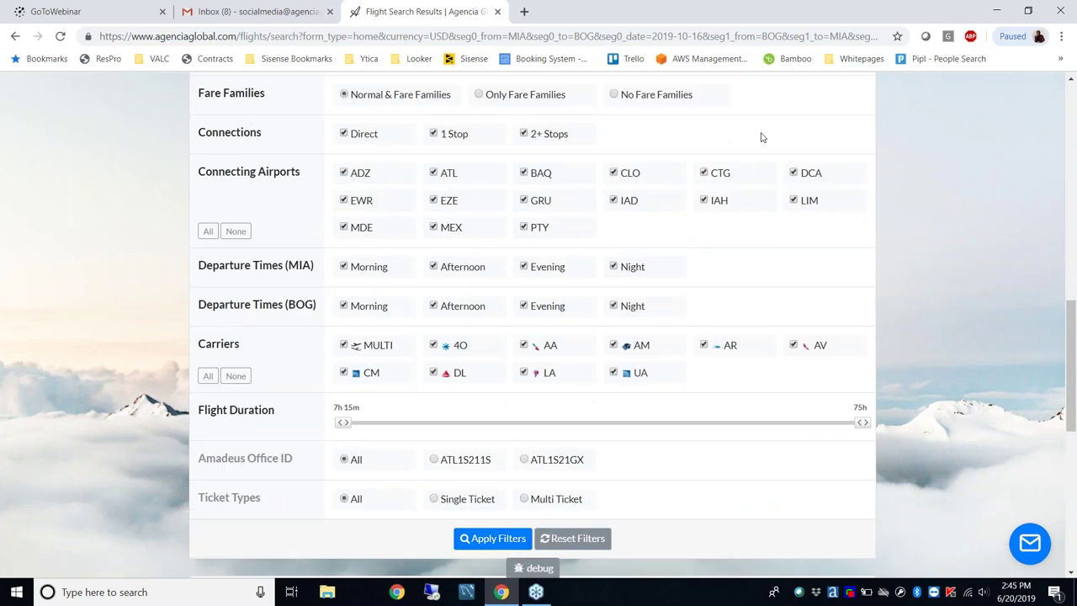
scroll(762, 137, "up", 1)
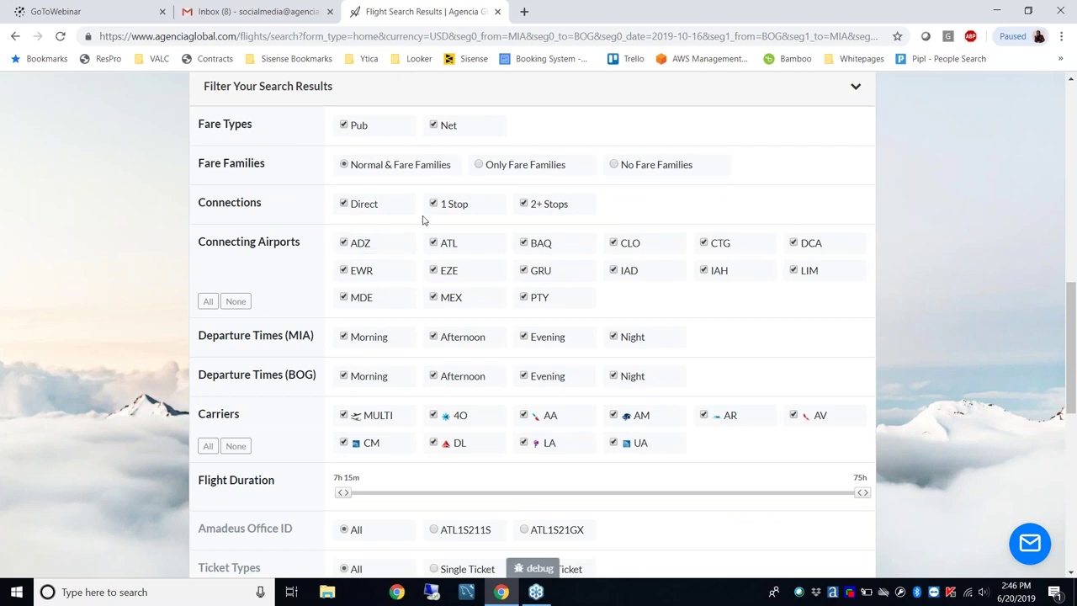
left_click(500, 206)
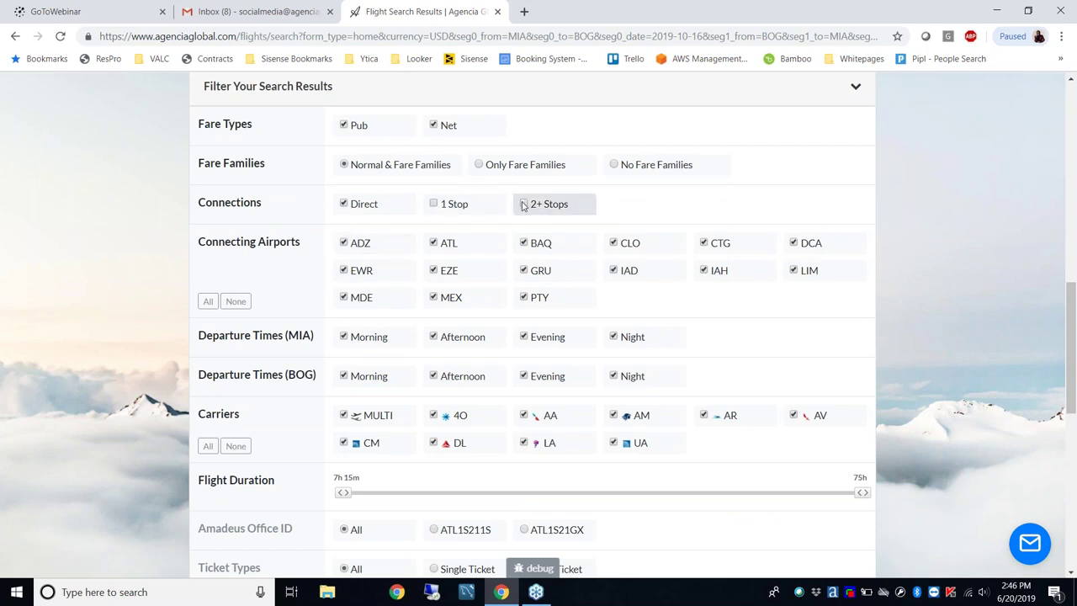
left_click(523, 206)
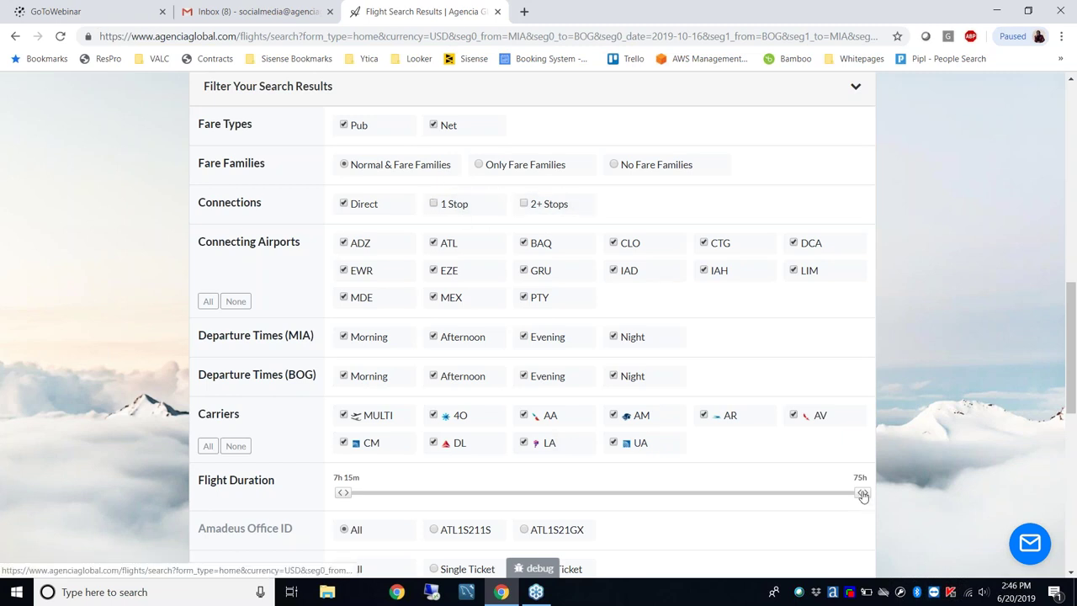
left_click(437, 203)
Cap the maximum flight duration at 16h 45m
left_click_drag(867, 497, 418, 502)
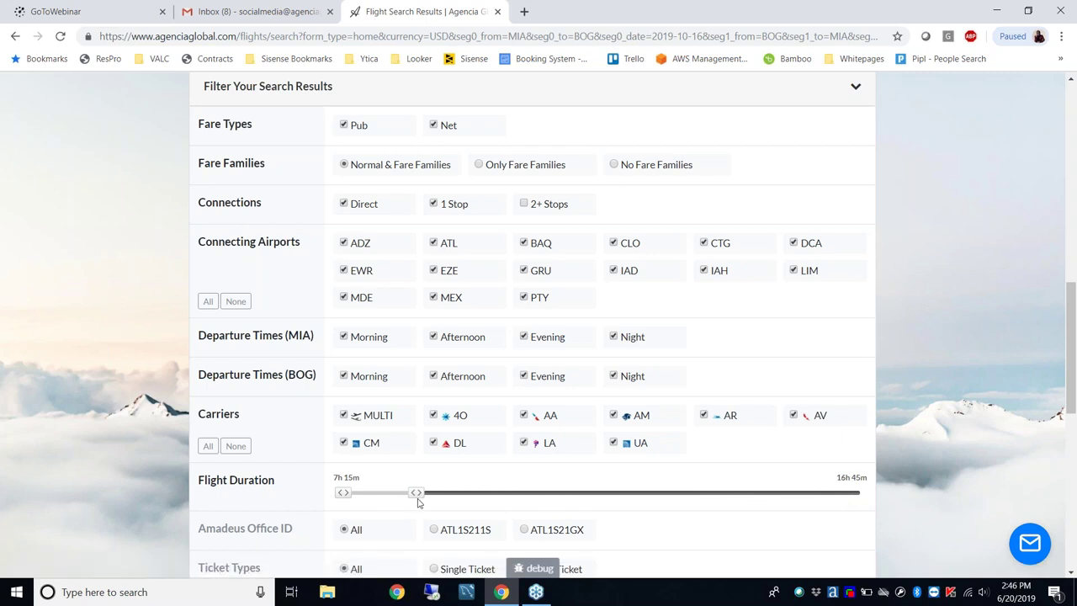
scroll(423, 383, "down", 2)
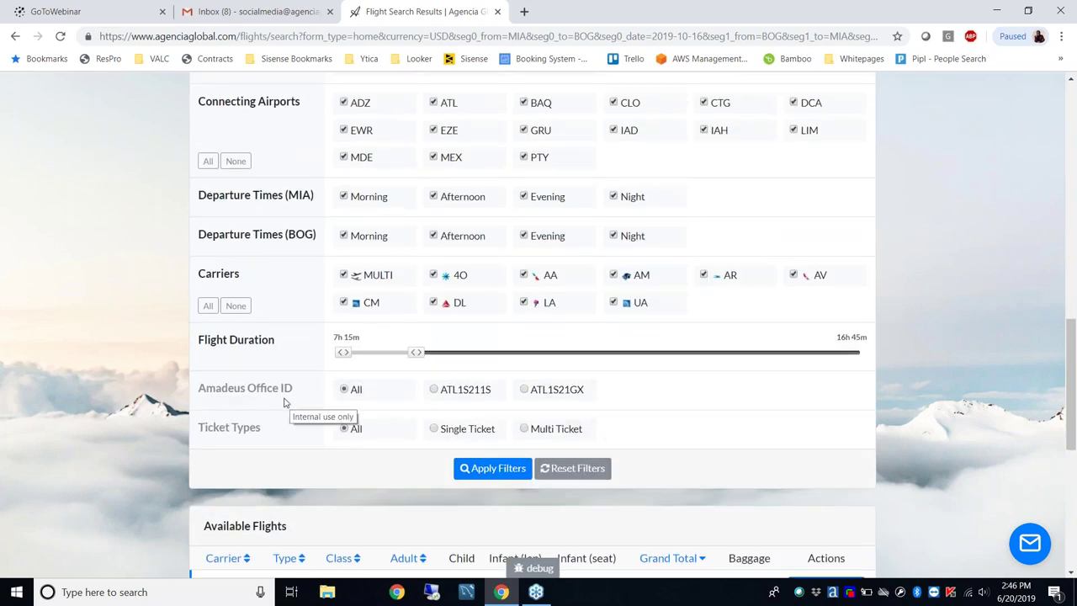
mouse_move(296, 409)
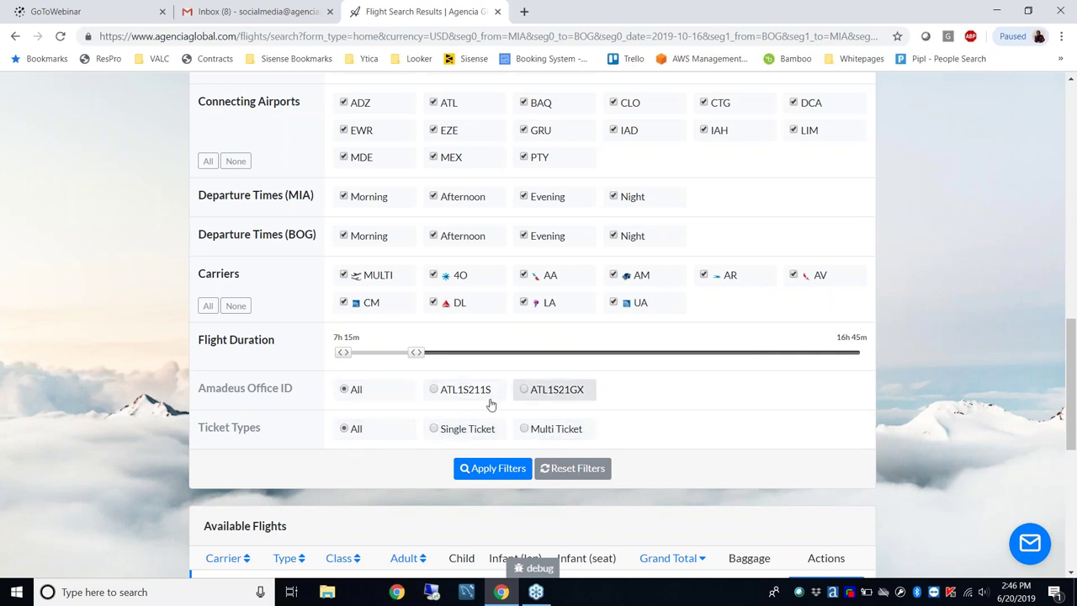
scroll(184, 423, "down", 3)
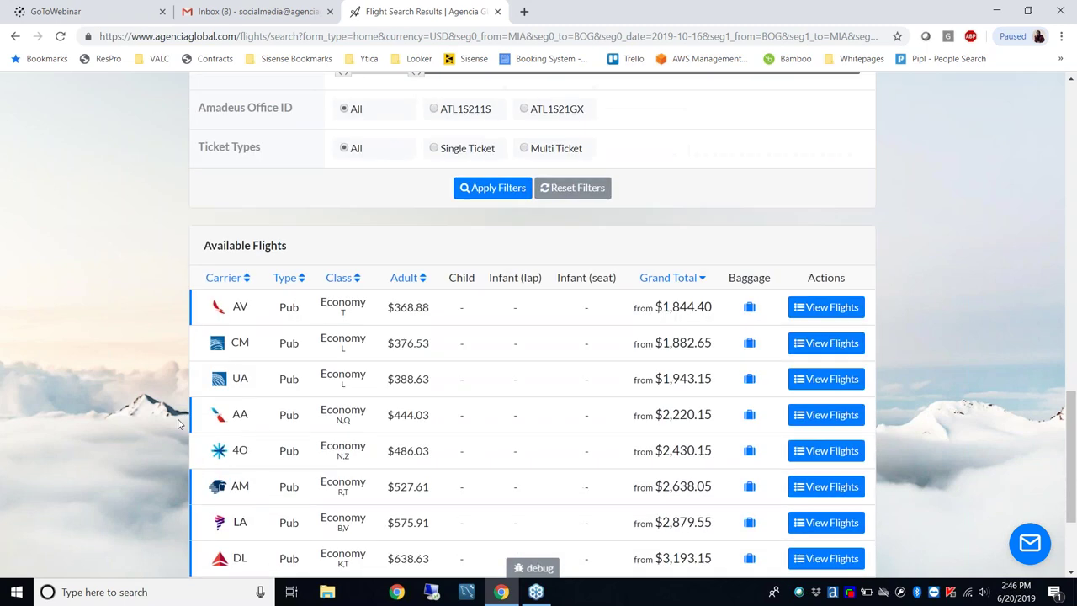
scroll(178, 421, "down", 1)
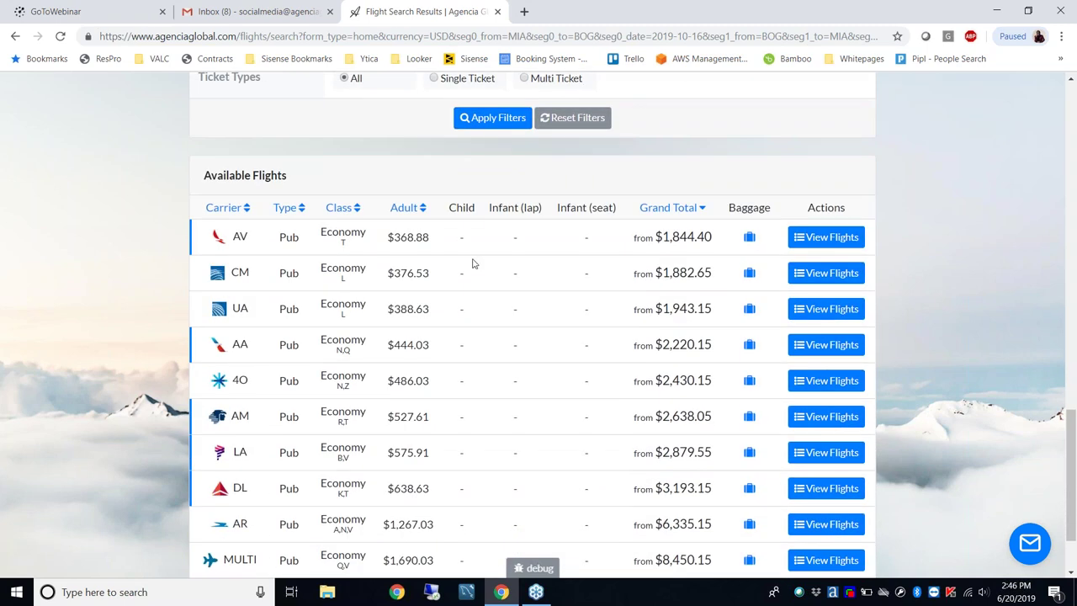
Apply the filters, then view and collapse the CM itinerary options
left_click(498, 119)
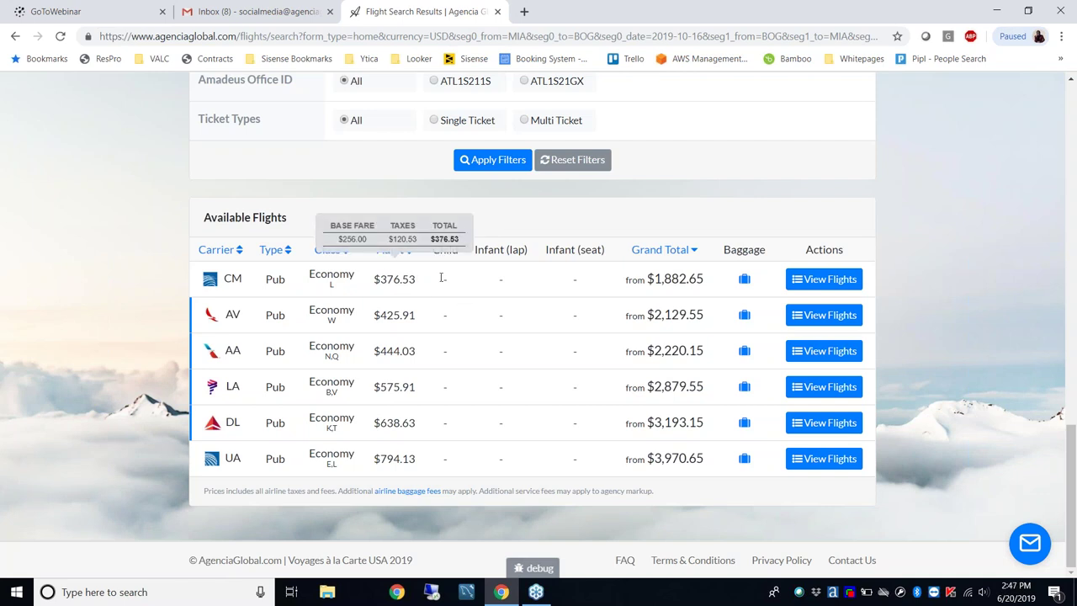
left_click(806, 282)
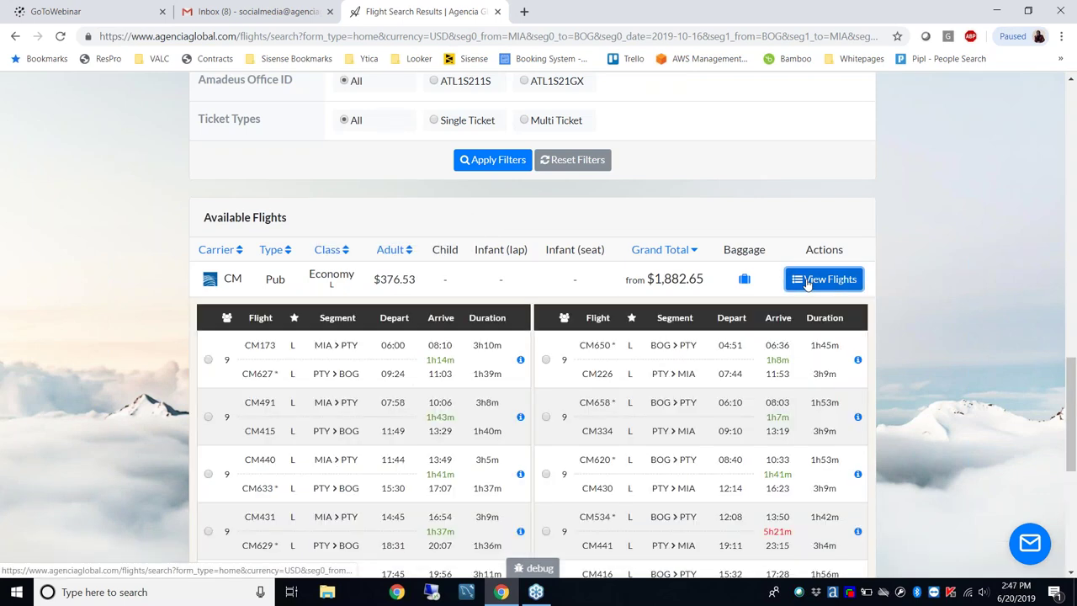
scroll(807, 284, "down", 1)
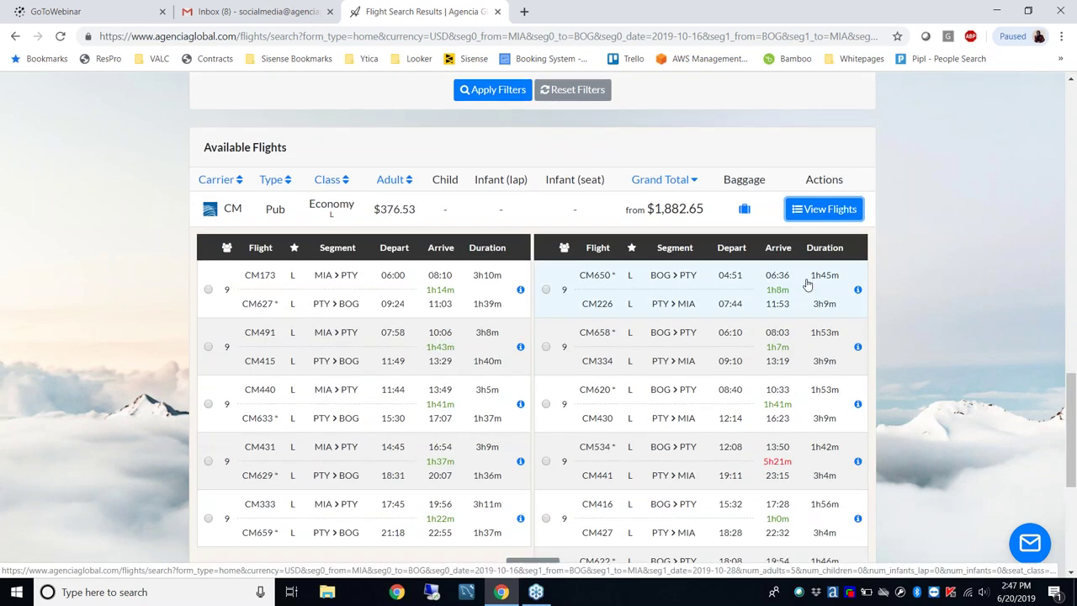
left_click(827, 209)
Exclude 1 Stop connections, reapply the filters, and collapse the filter panel
scroll(719, 338, "up", 5)
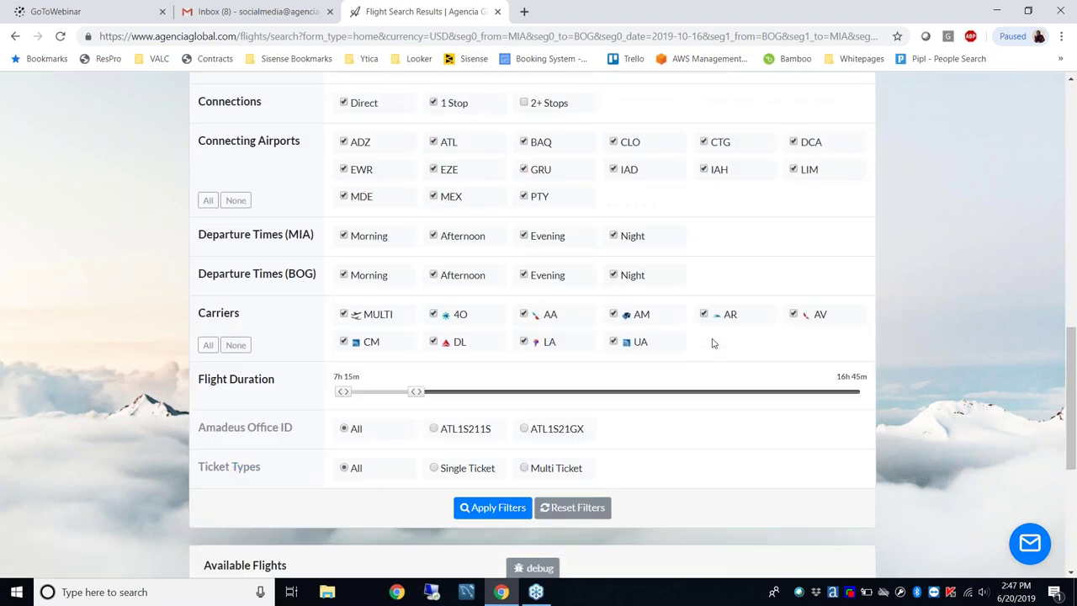
scroll(711, 344, "up", 2)
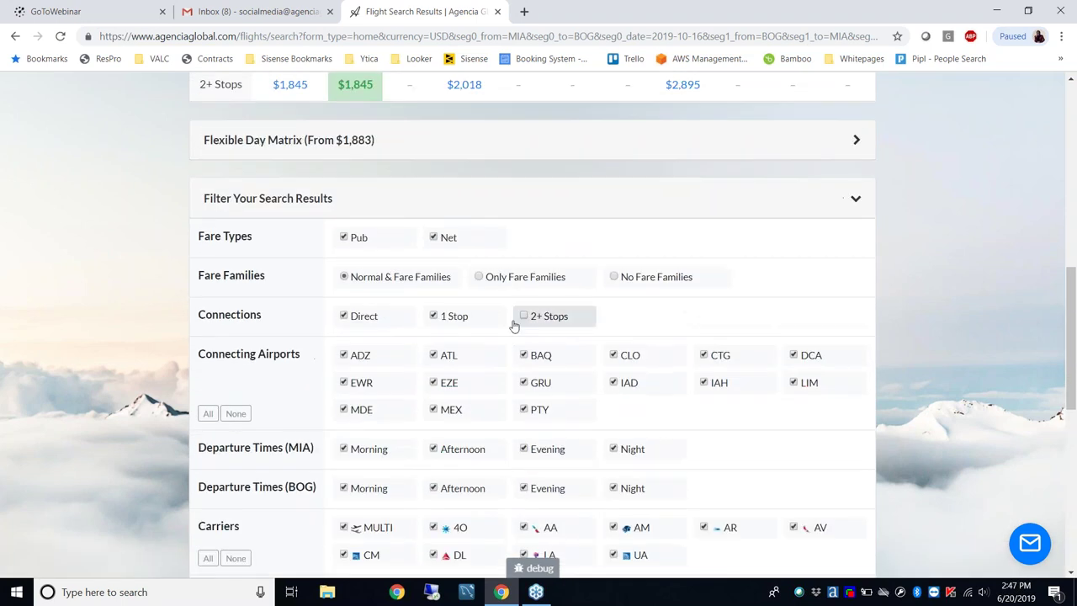
left_click(451, 319)
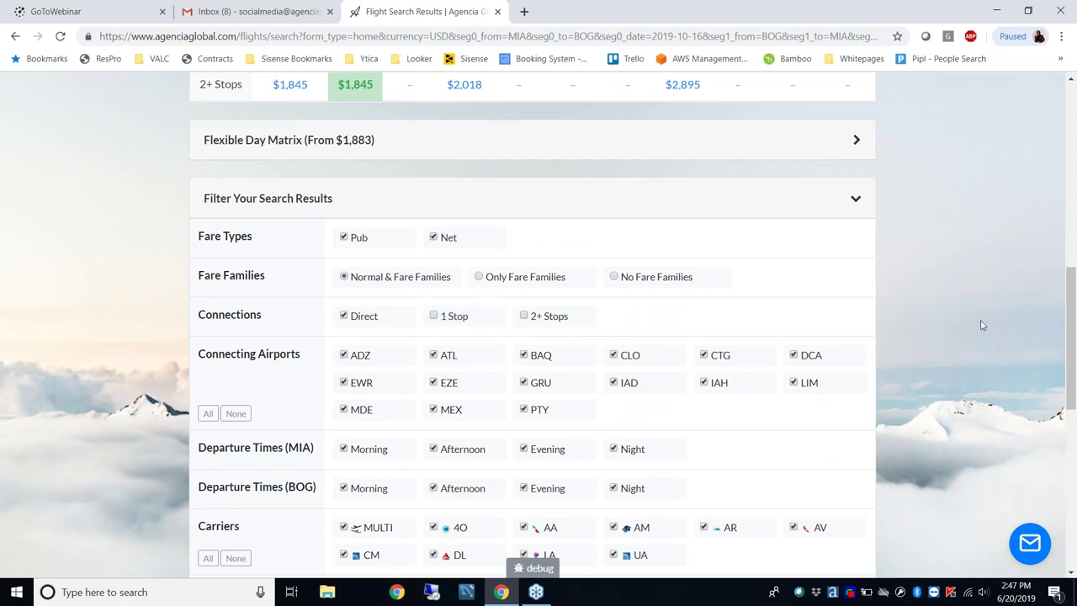
scroll(983, 325, "down", 6)
left_click(486, 231)
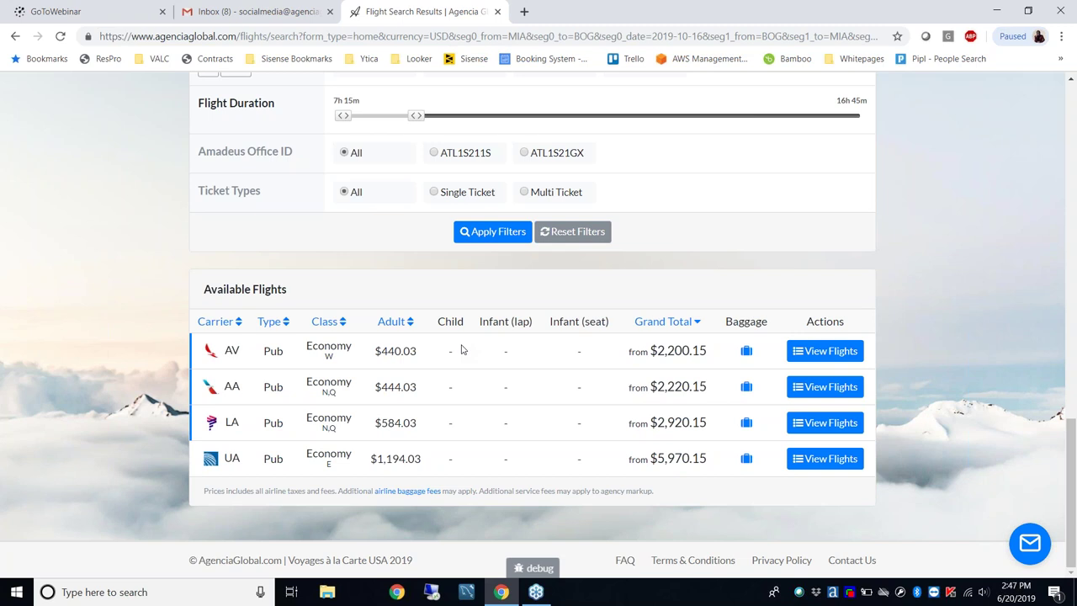
scroll(461, 349, "up", 6)
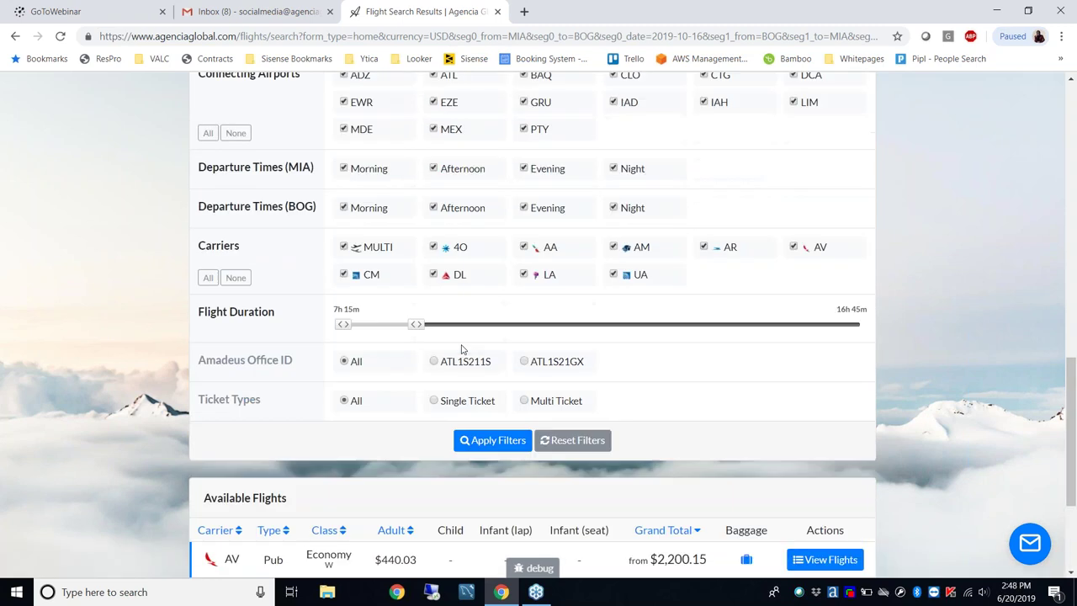
left_click(471, 208)
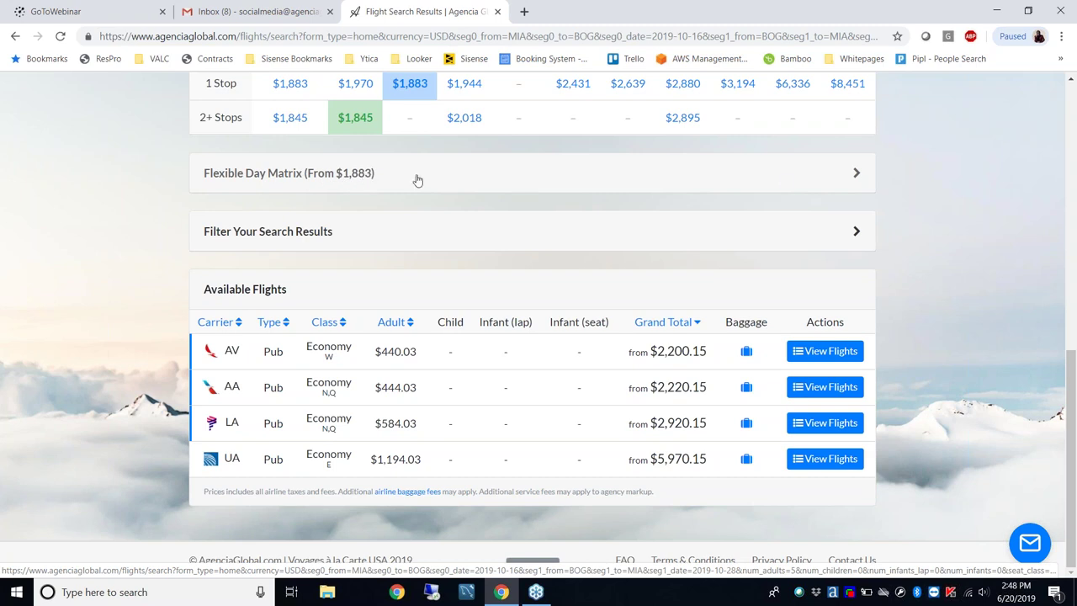
Review the Flexible Day Matrix, collapse it, and show the AV fare's flights
left_click(786, 185)
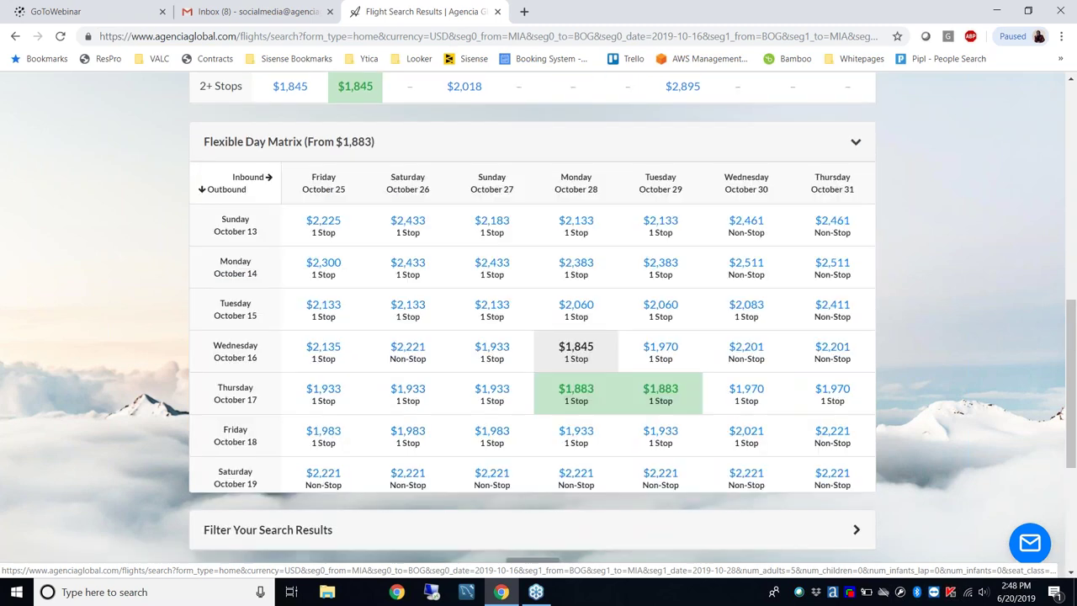
scroll(938, 258, "down", 2)
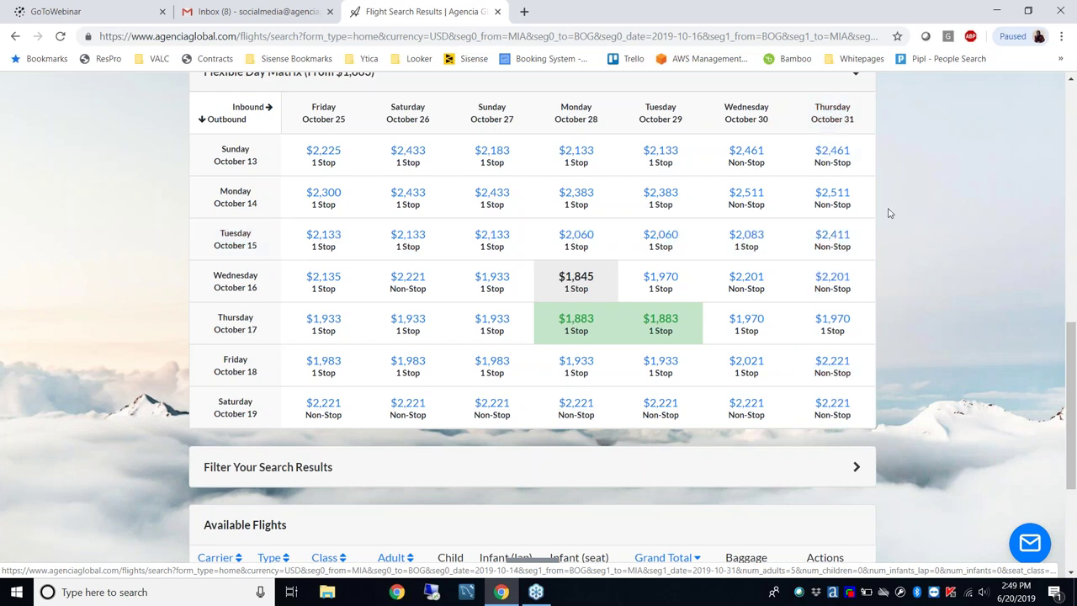
scroll(852, 149, "up", 1)
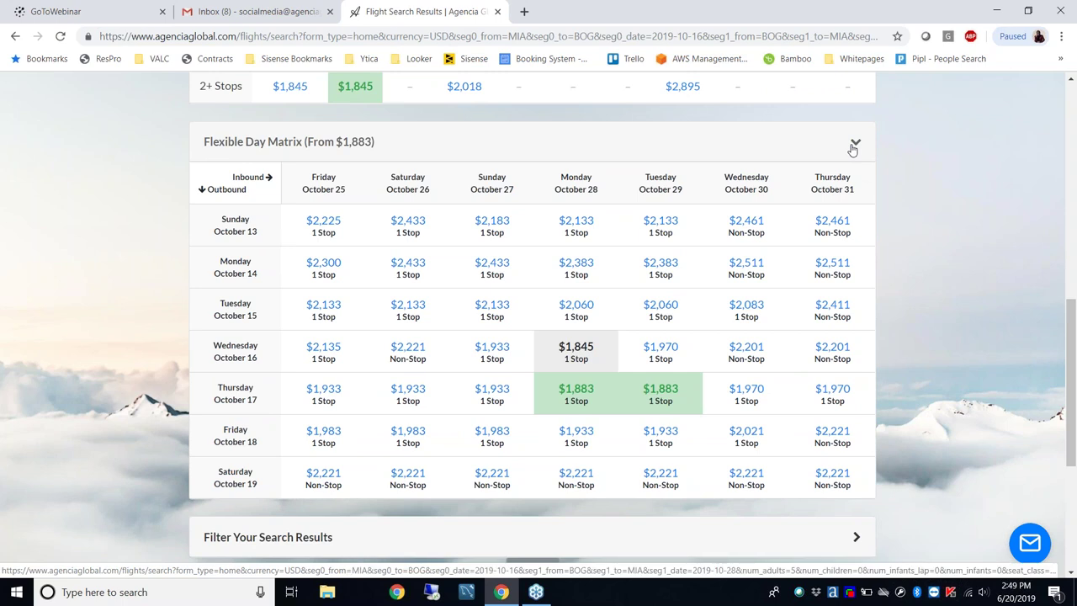
left_click(855, 145)
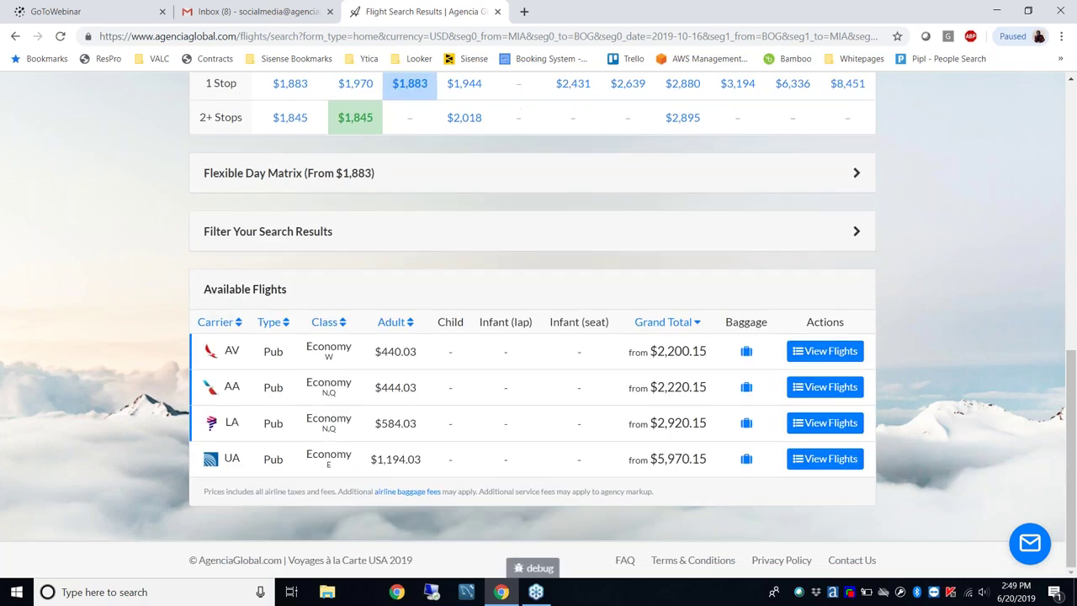
left_click(845, 352)
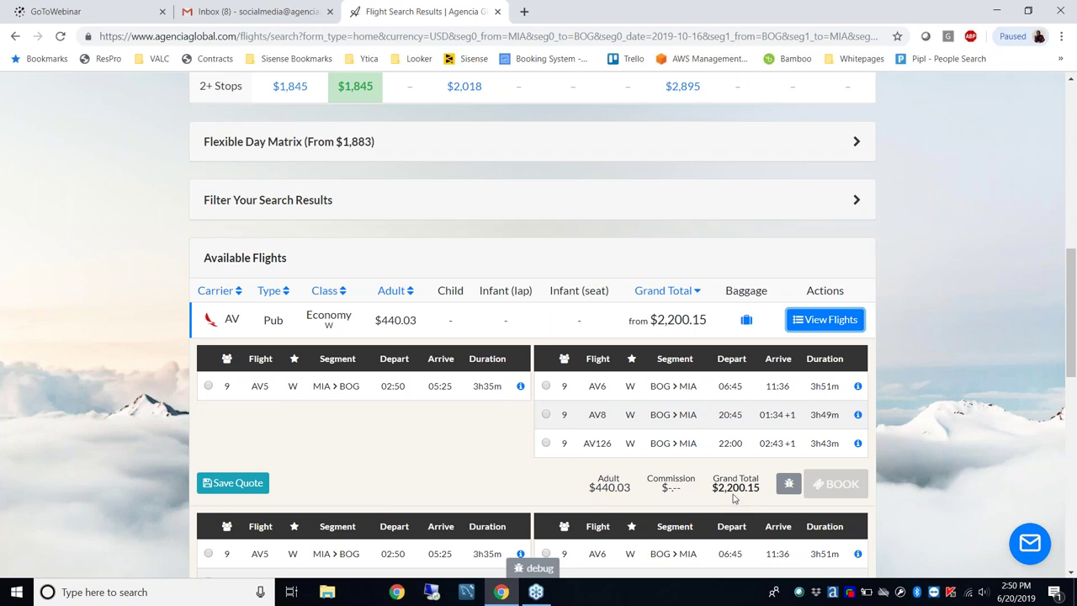
Check the Adult and Grand Total price breakdowns, then open the AV5 fare rules
mouse_move(408, 320)
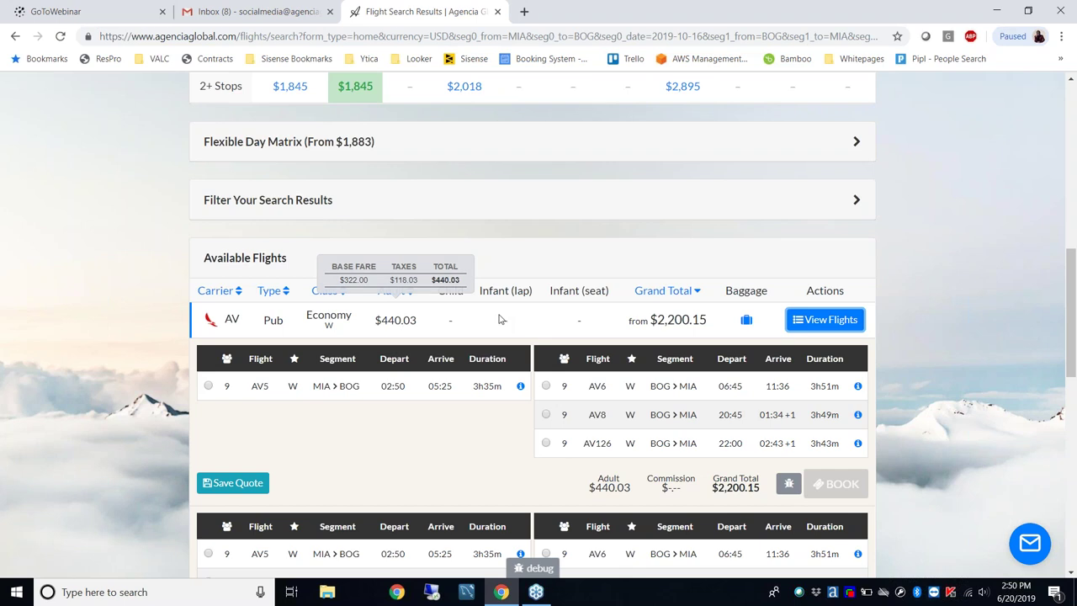
mouse_move(674, 320)
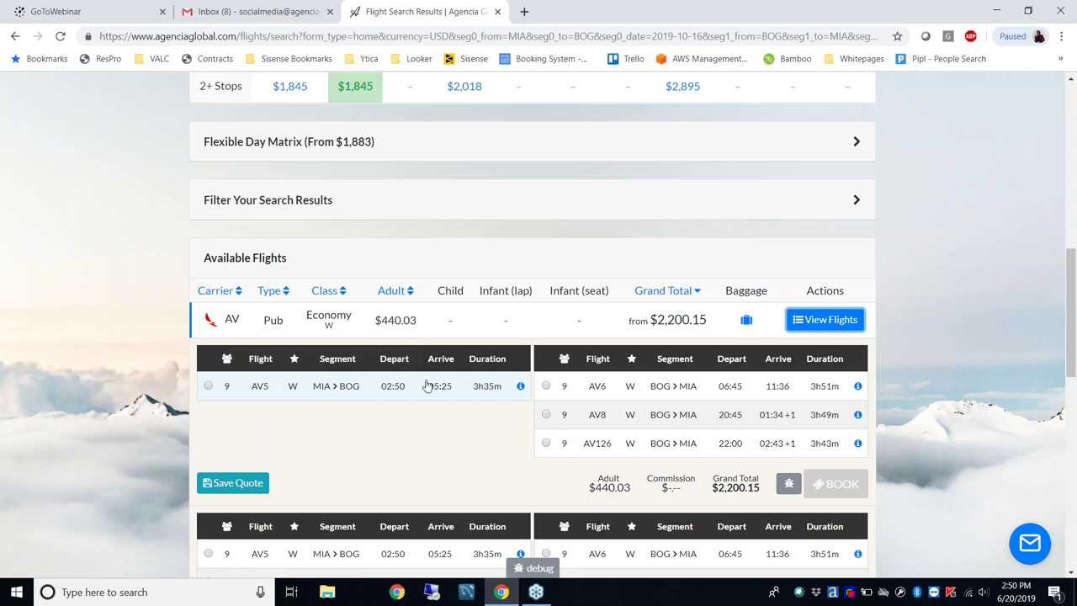
left_click(522, 387)
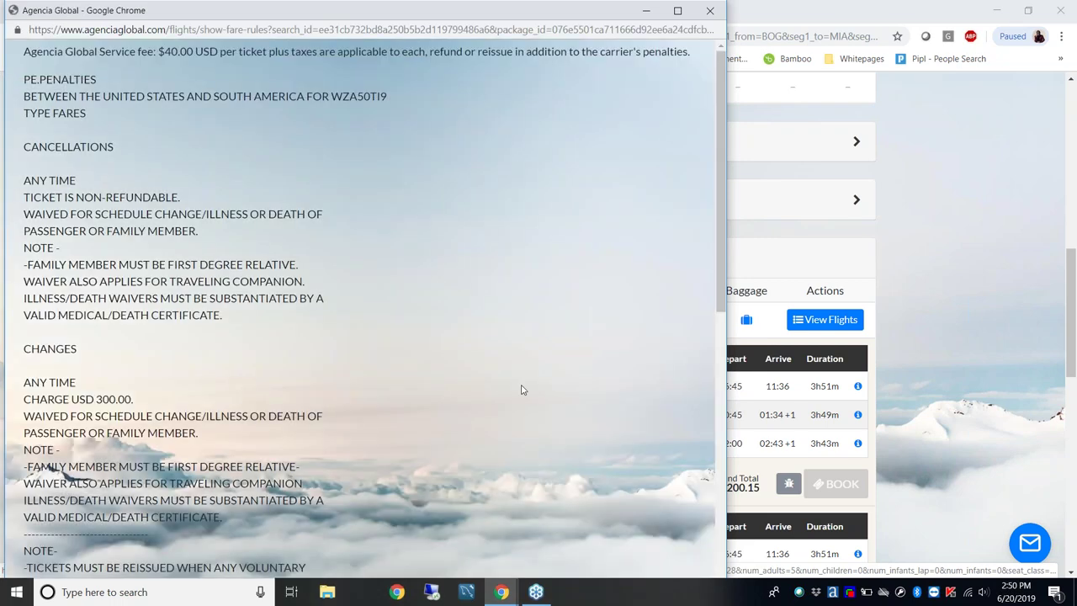
scroll(522, 390, "down", 6)
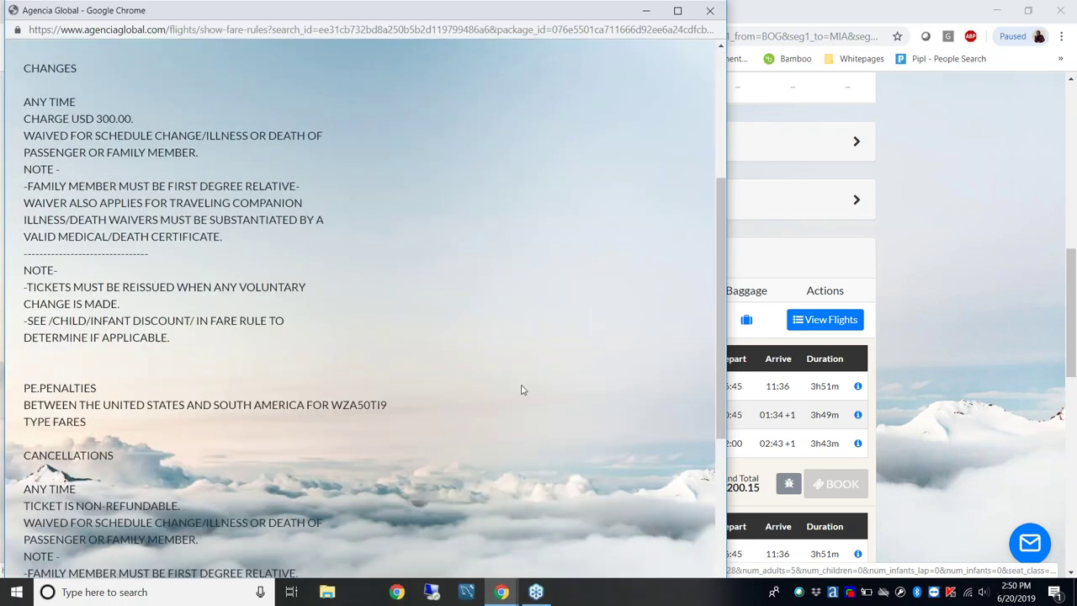
scroll(522, 390, "down", 2)
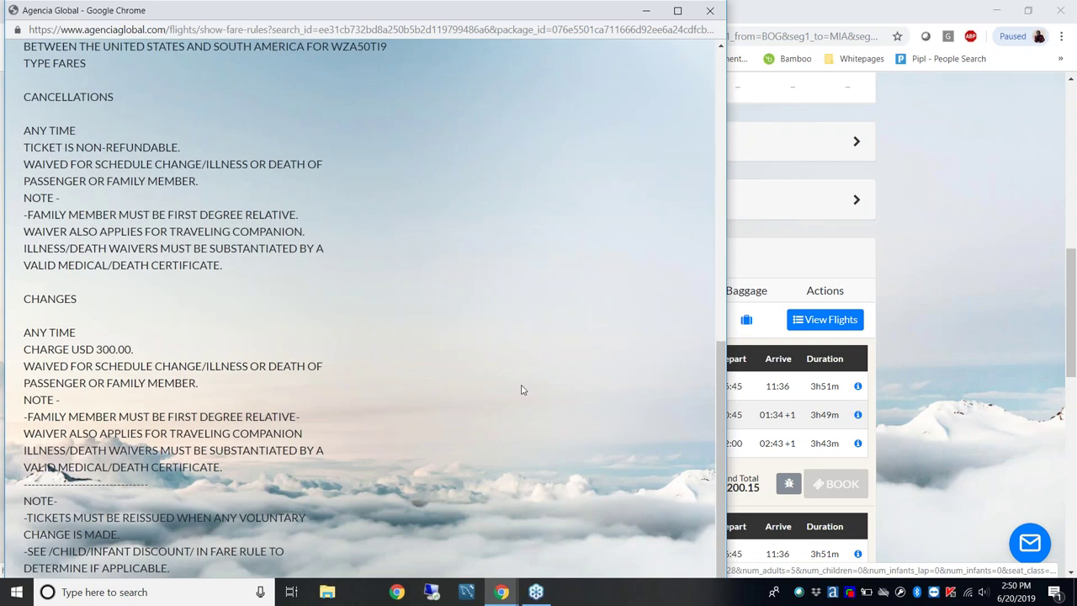
scroll(522, 390, "up", 2)
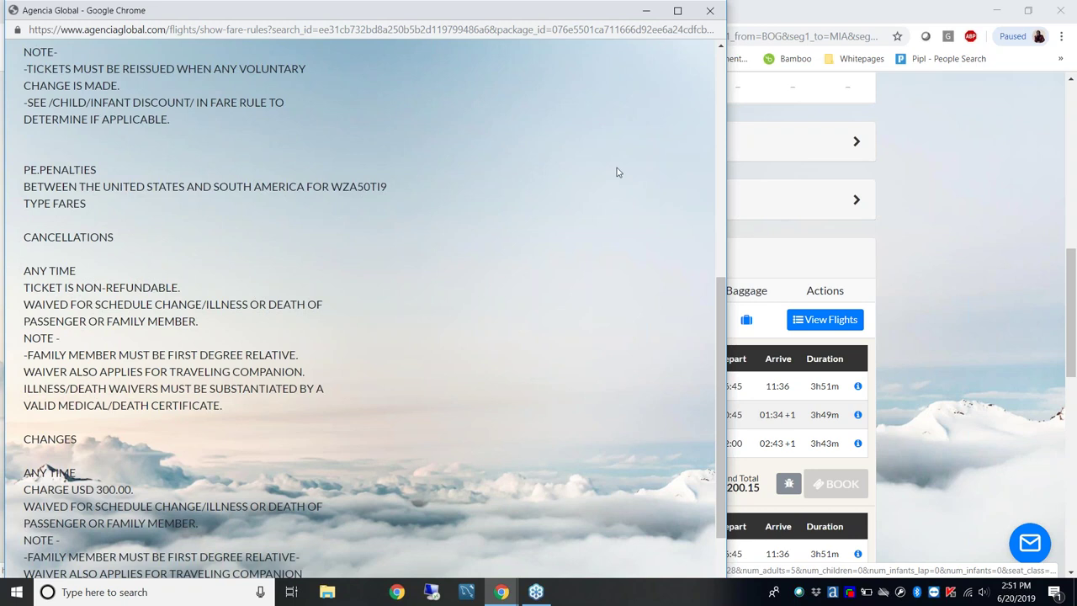
left_click(710, 10)
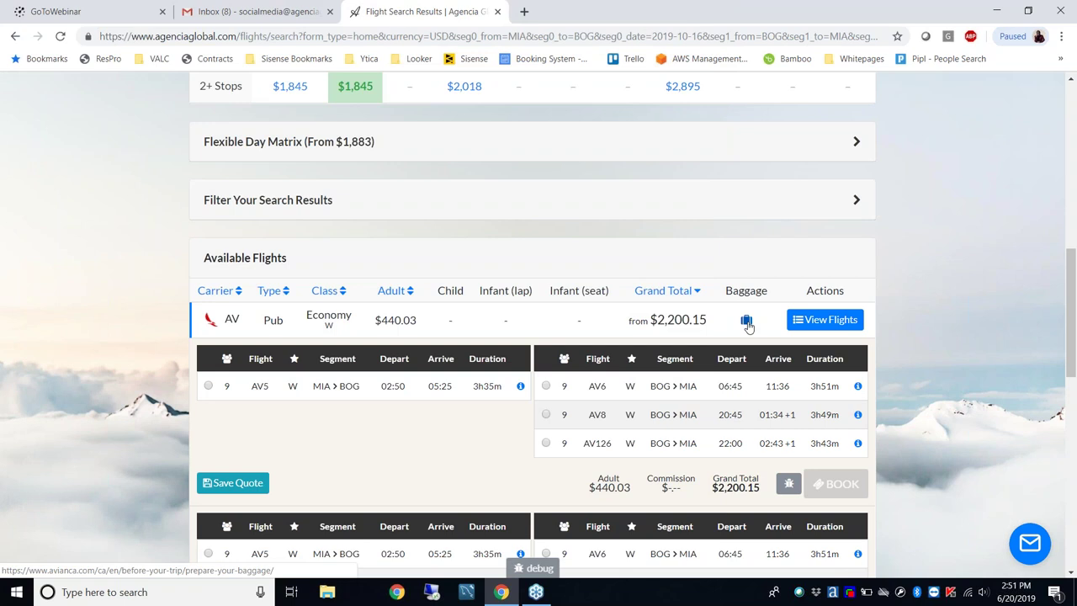
View Avianca's baggage page with cookies accepted, then go back to the flight search results
left_click(747, 323)
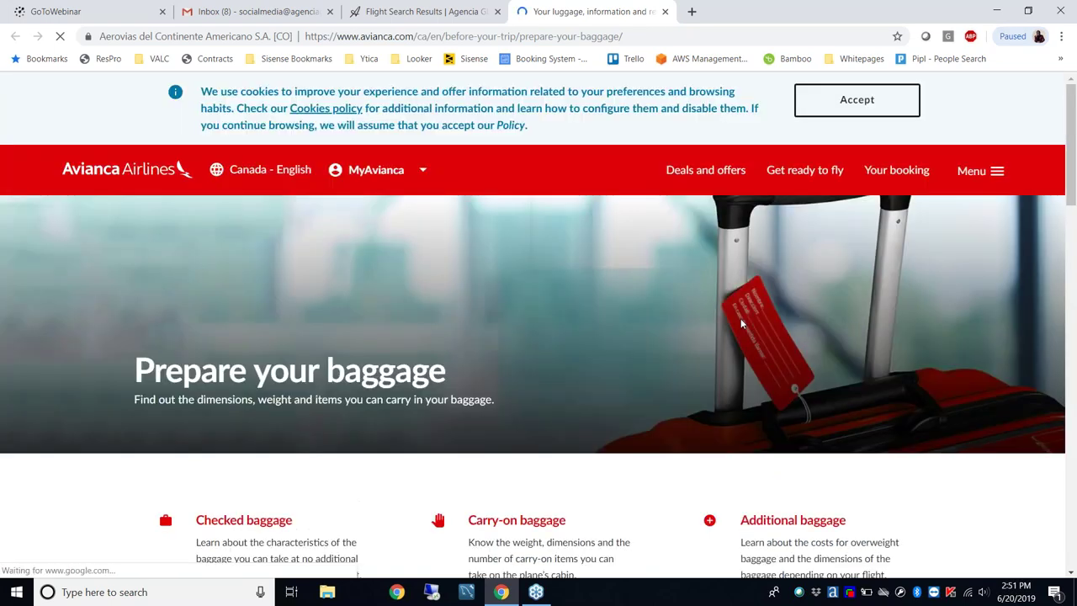
left_click(856, 102)
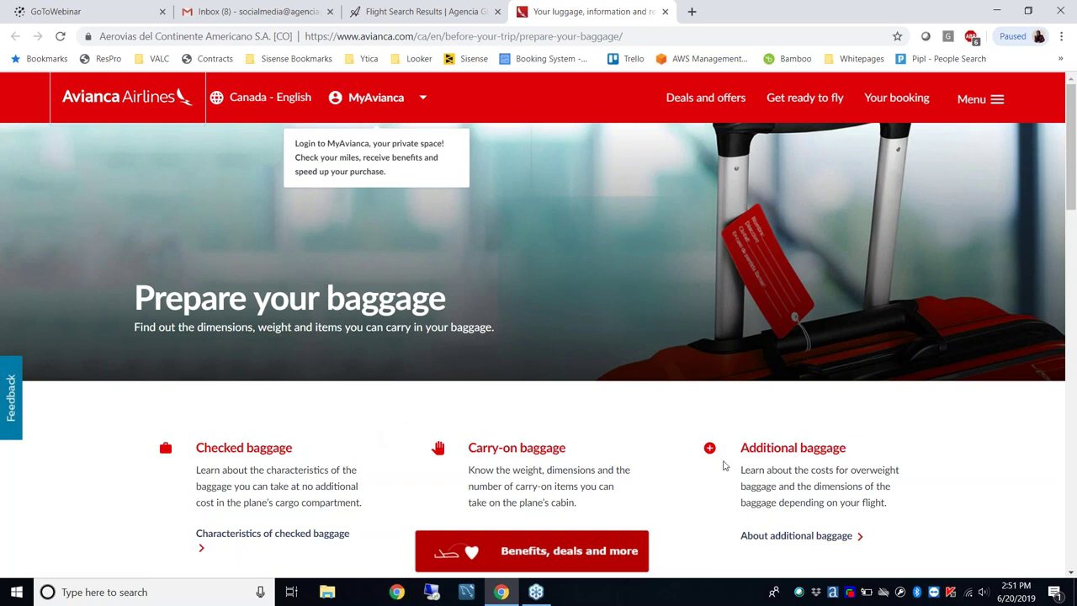
left_click(453, 12)
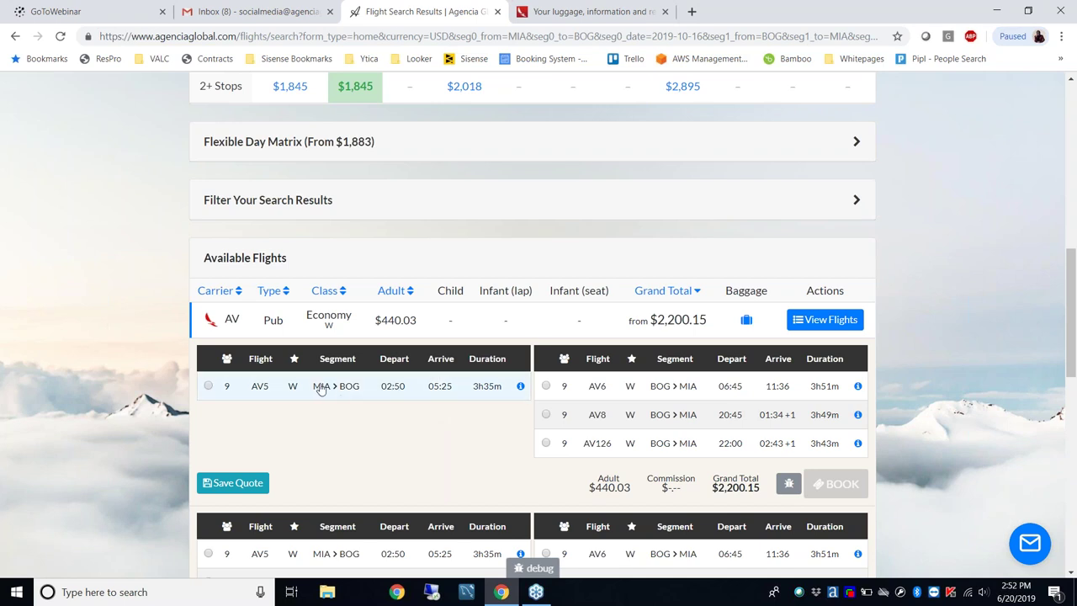
Choose outbound AV5 and return AV6 on the Econo fare at $484.03
left_click(209, 385)
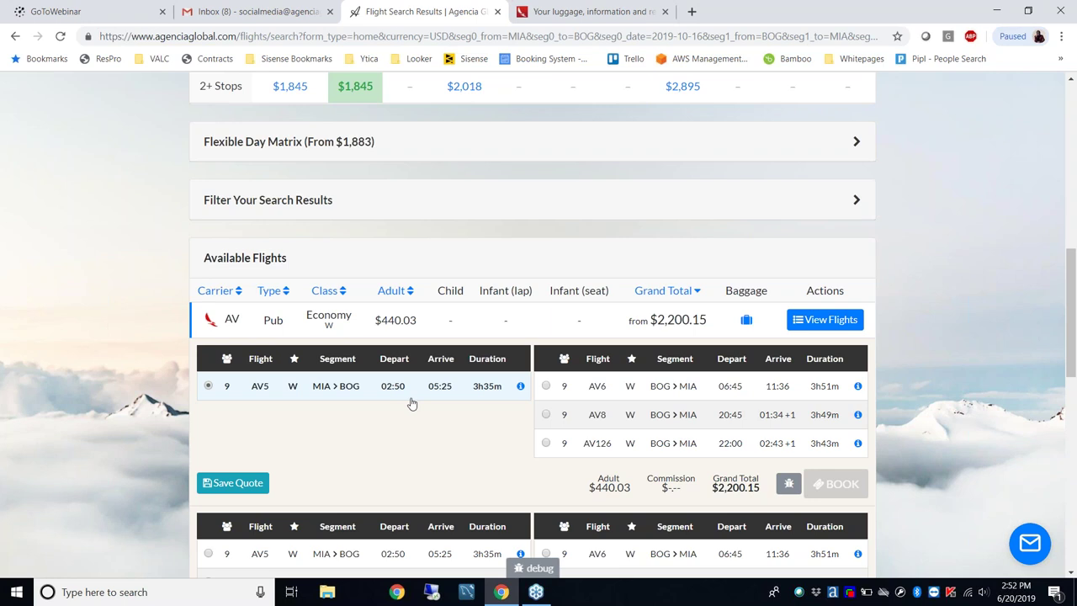
left_click(546, 386)
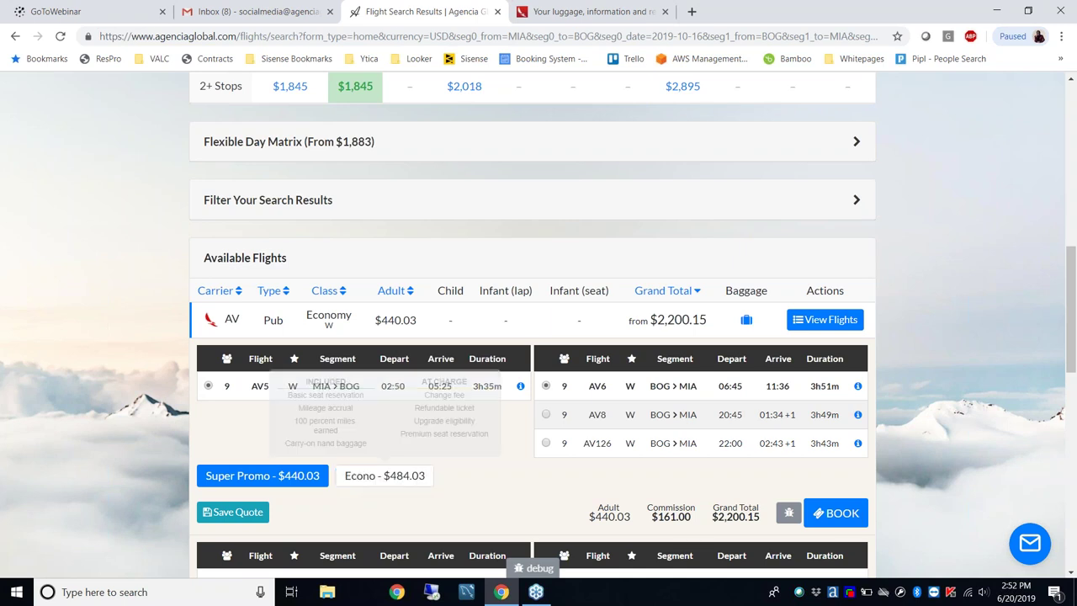
mouse_move(318, 477)
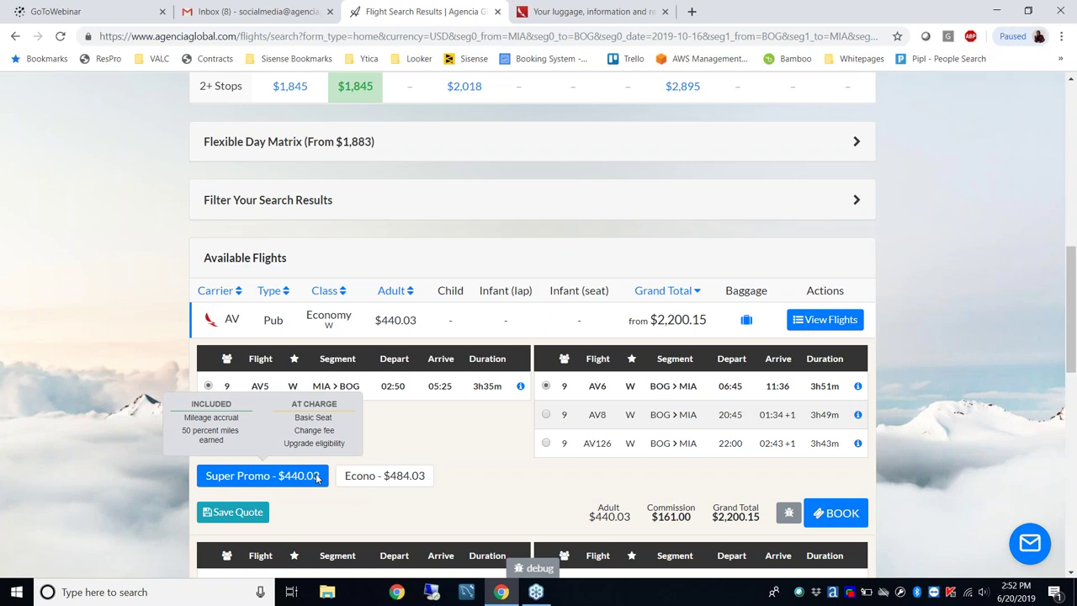
mouse_move(351, 484)
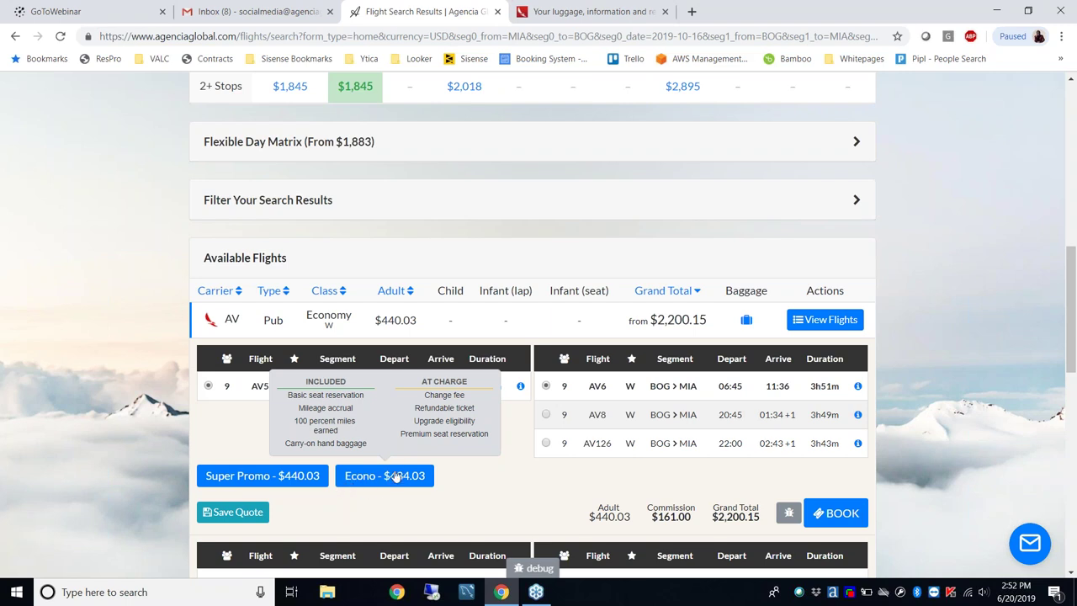
mouse_move(596, 520)
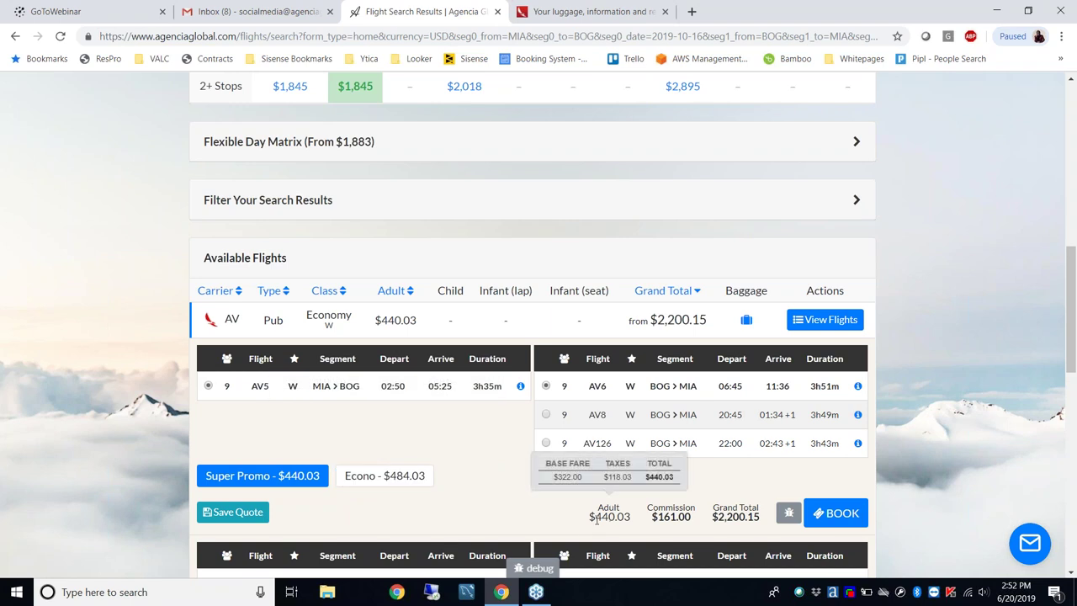
left_click(358, 478)
Check the $161.00 commission on the repriced itinerary
mouse_move(604, 528)
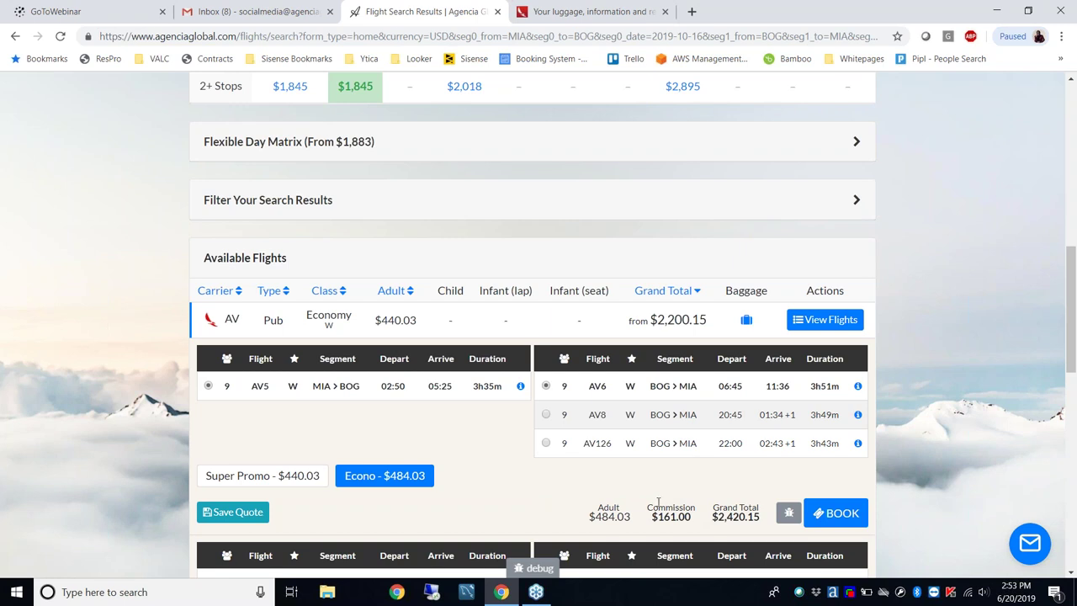
left_click_drag(650, 521, 700, 520)
left_click(702, 494)
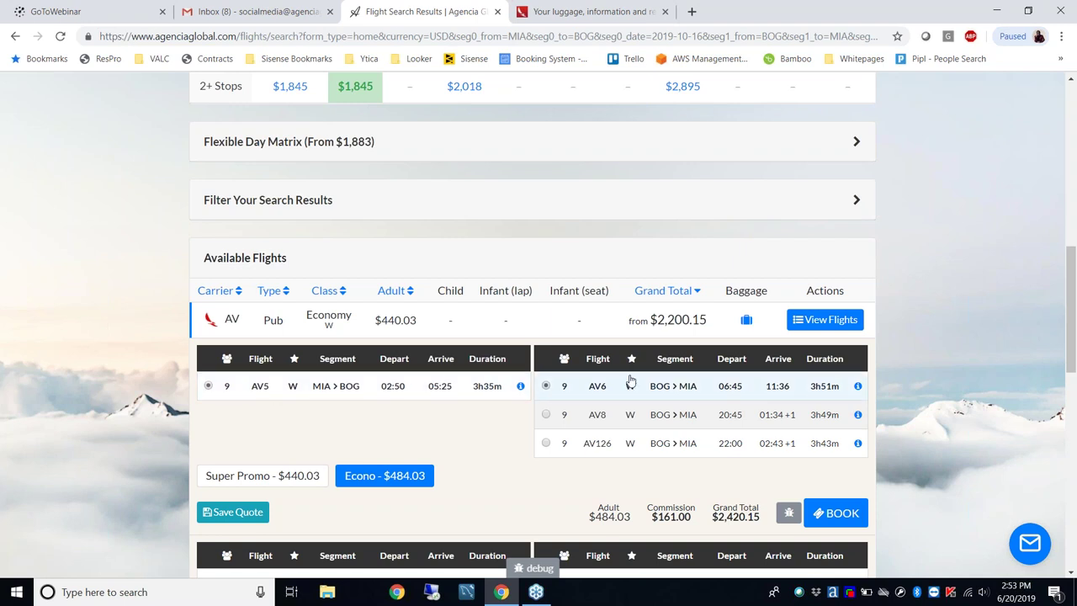
Book the AV5/AV6 itinerary and review the AV5 flight line on checkout
left_click(821, 520)
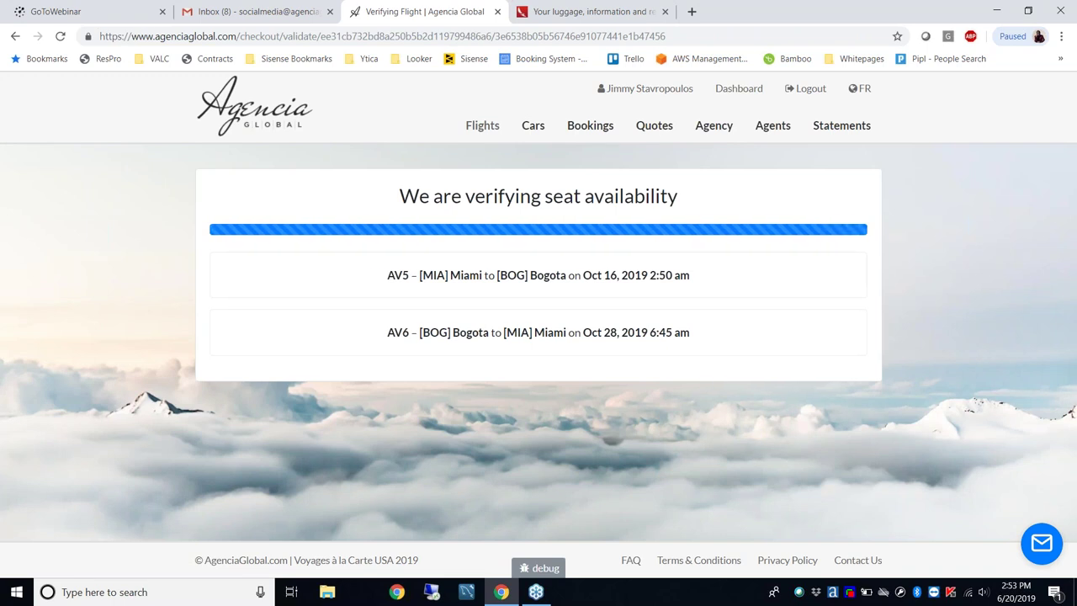
left_click_drag(387, 275, 681, 284)
left_click(706, 278)
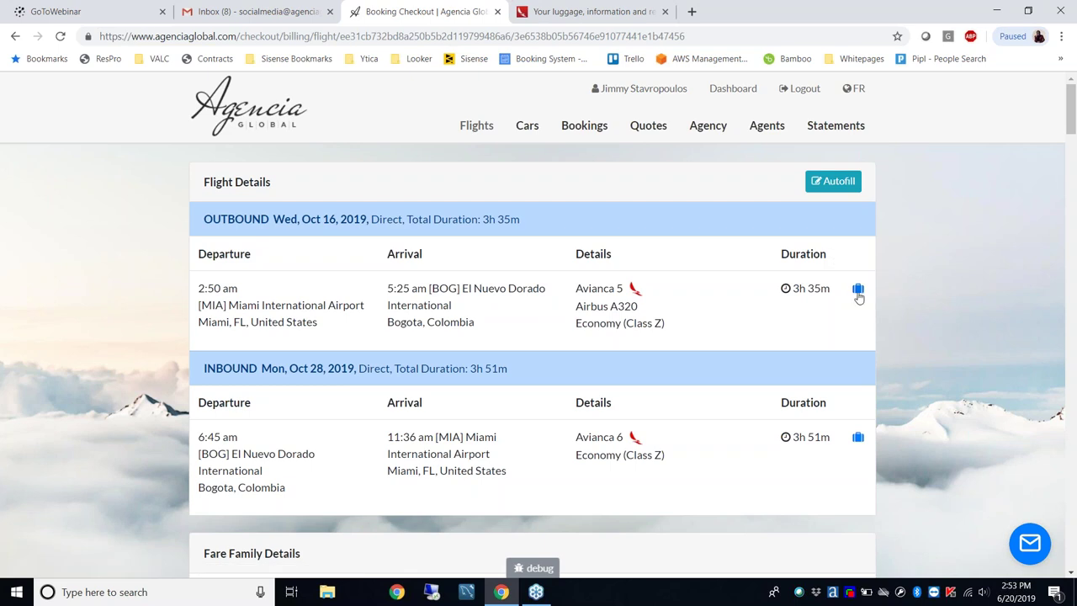
Auto-fill the five passengers' details for checkout
mouse_move(858, 293)
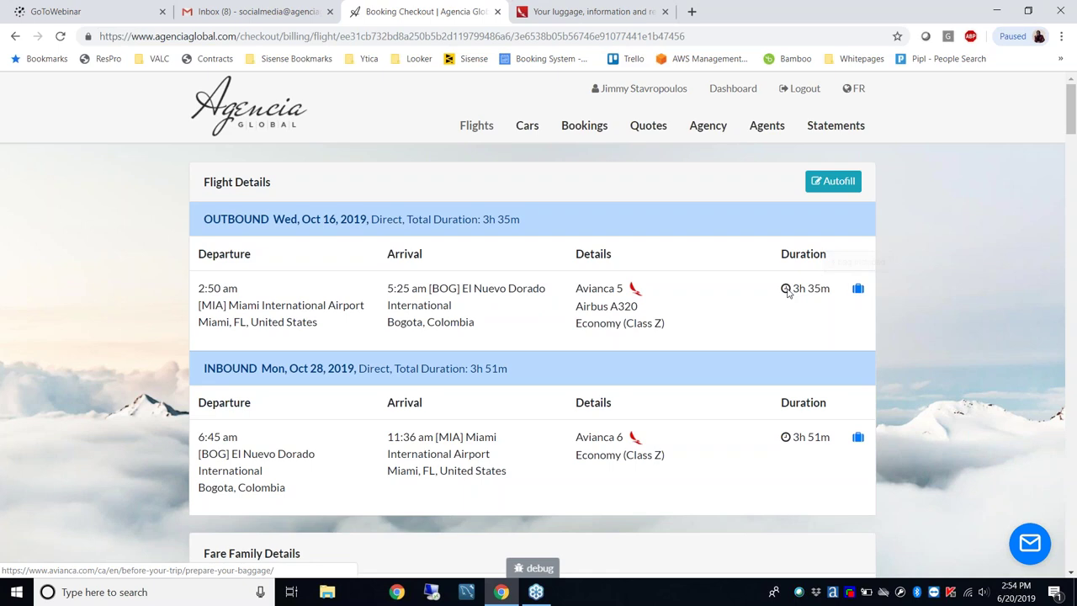
left_click(843, 184)
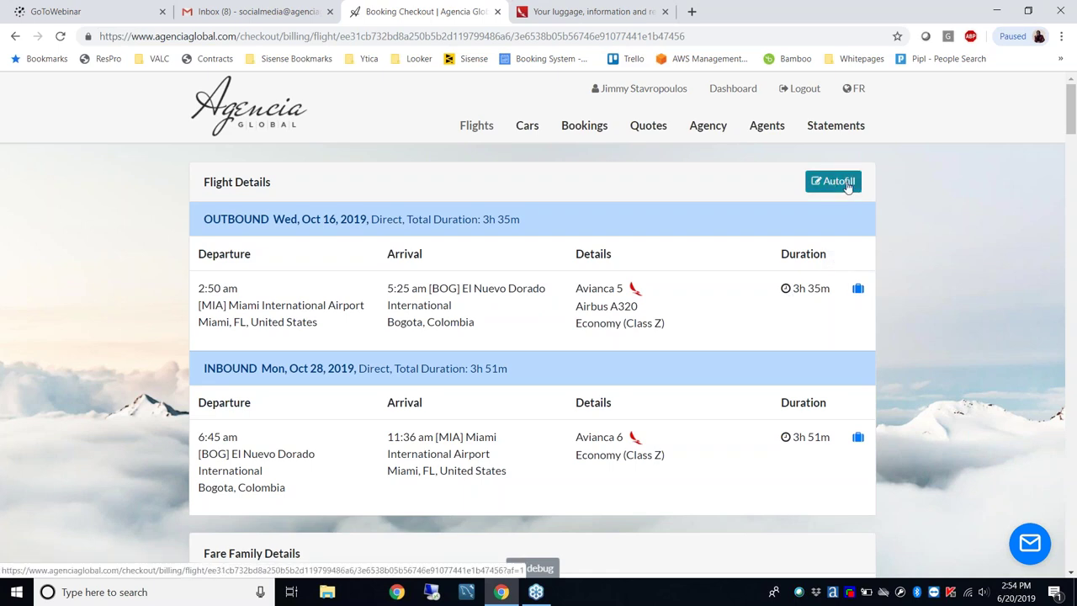
left_click(848, 187)
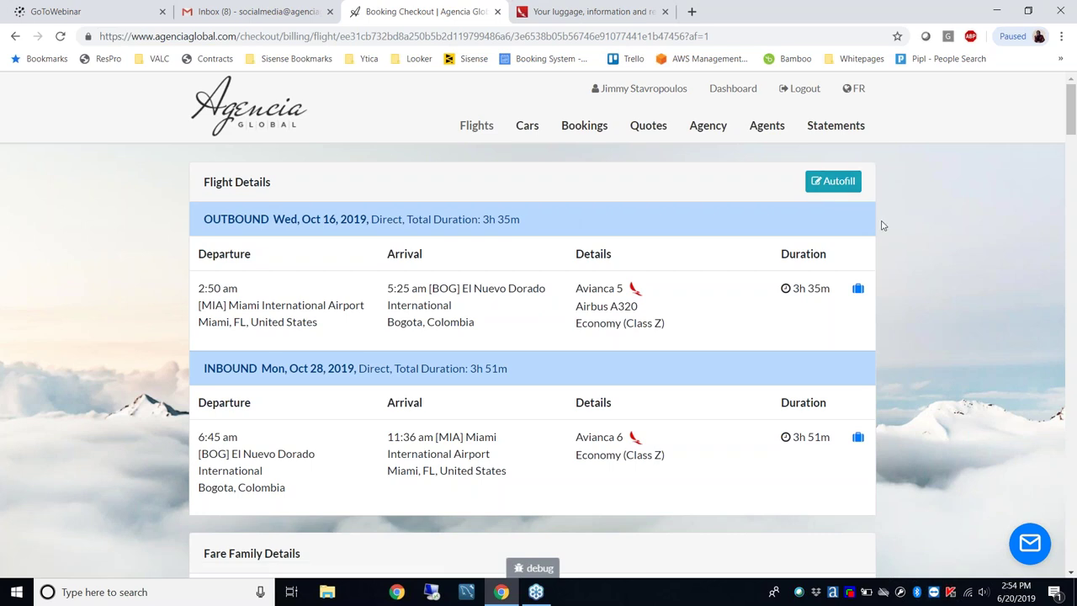
Scroll past the passenger forms to the Price Breakdown showing $2,420.15 for five adults
scroll(885, 244, "down", 1)
scroll(884, 243, "down", 4)
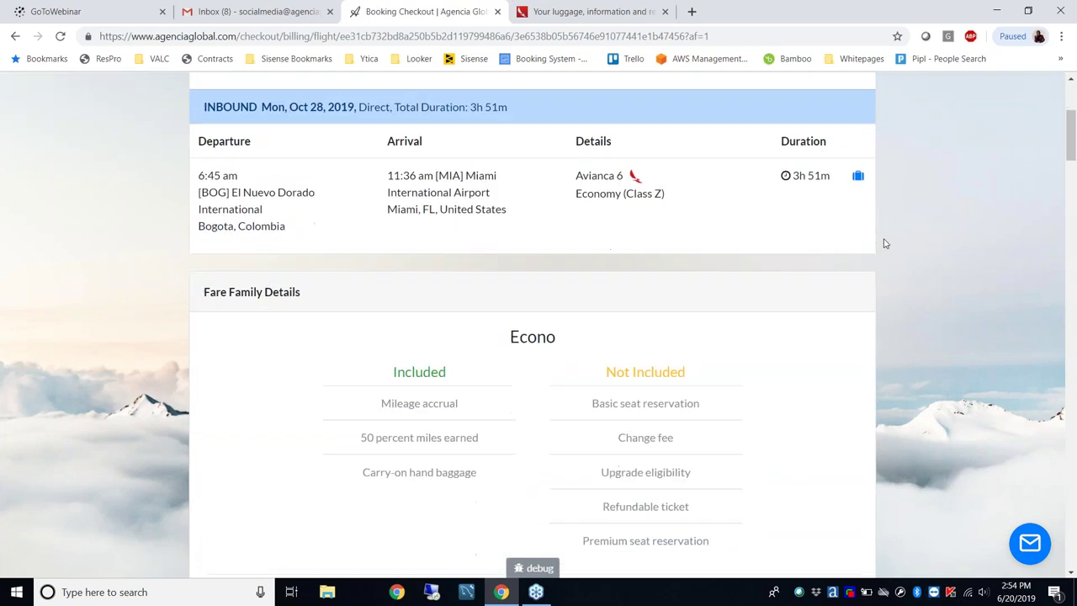
scroll(884, 243, "down", 1)
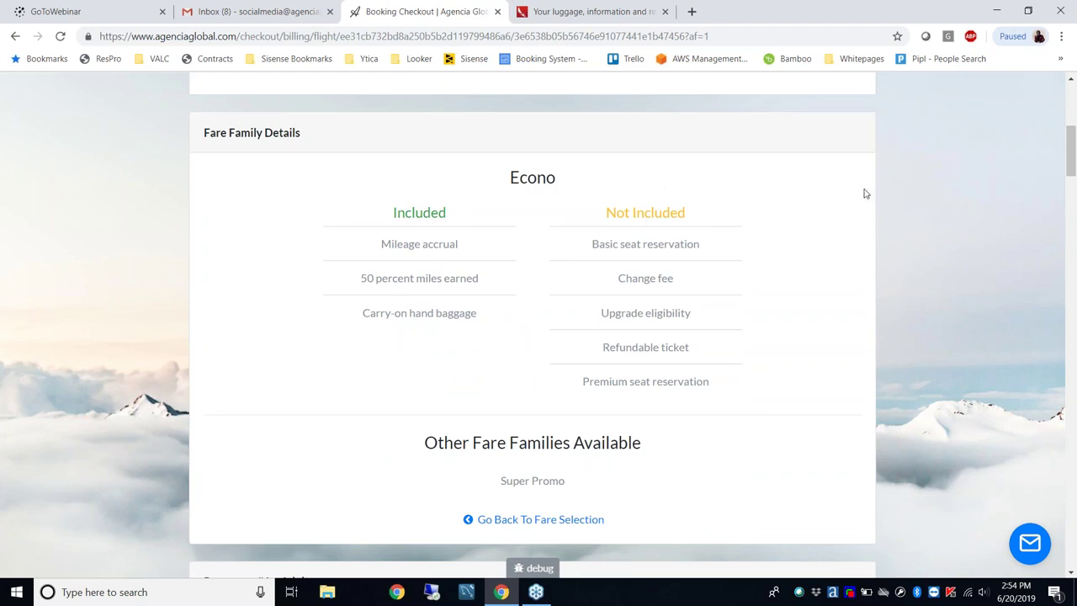
scroll(874, 191, "down", 3)
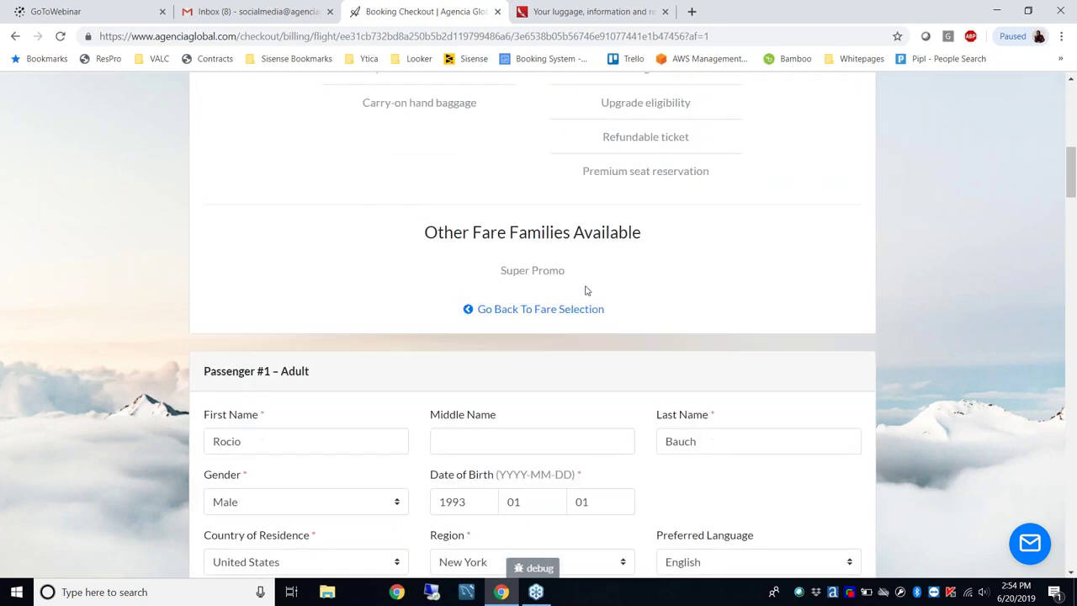
scroll(877, 217, "down", 3)
scroll(878, 217, "down", 2)
scroll(877, 218, "up", 1)
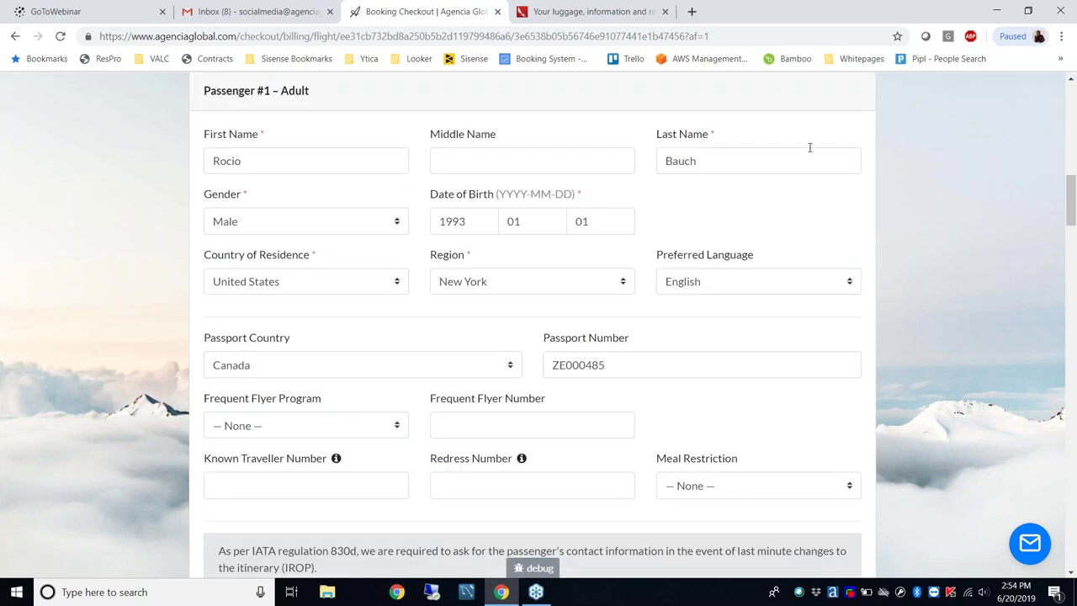
scroll(848, 208, "down", 13)
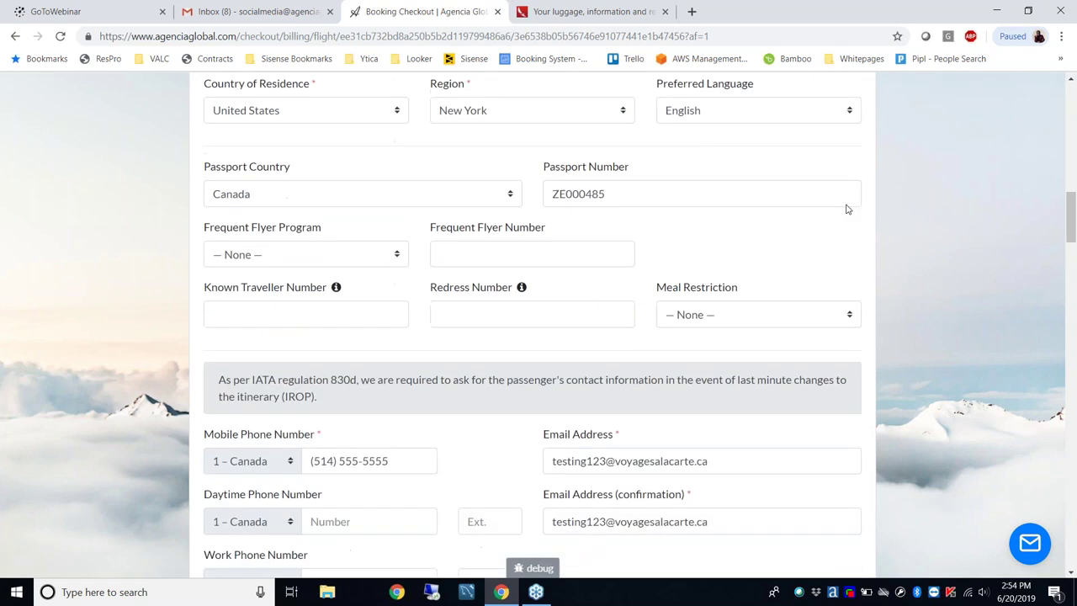
scroll(532, 325, "down", 13)
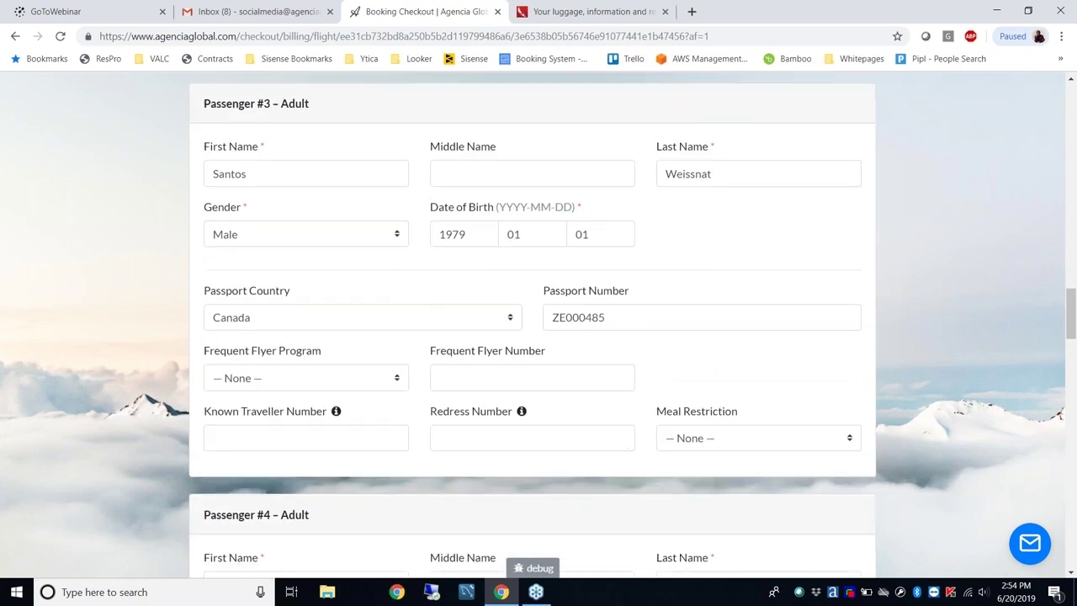
scroll(533, 326, "down", 7)
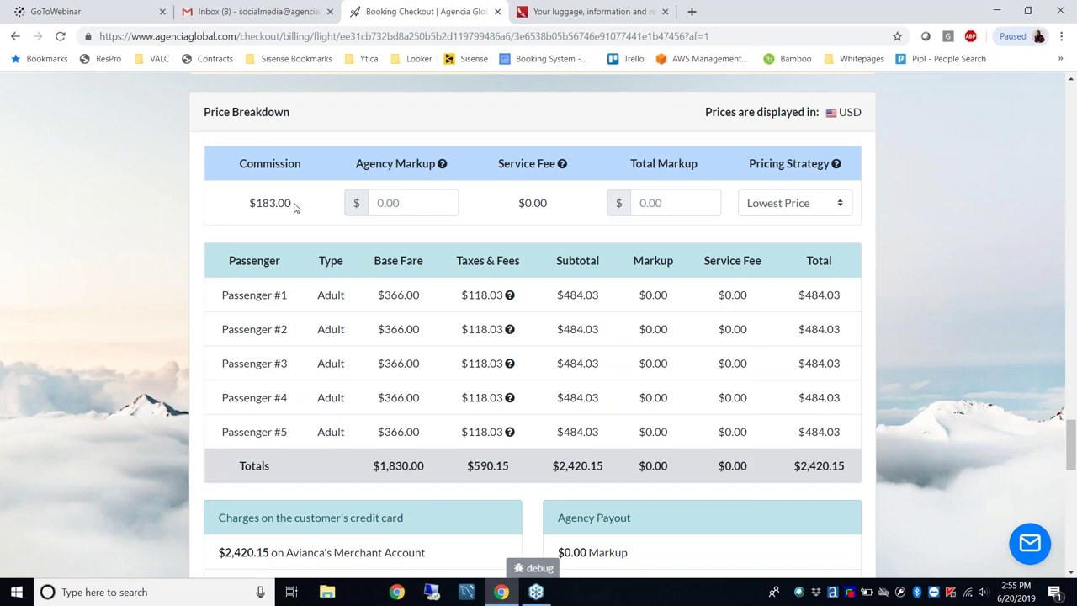
left_click_drag(292, 207, 256, 207)
left_click(292, 203)
double_click(264, 202)
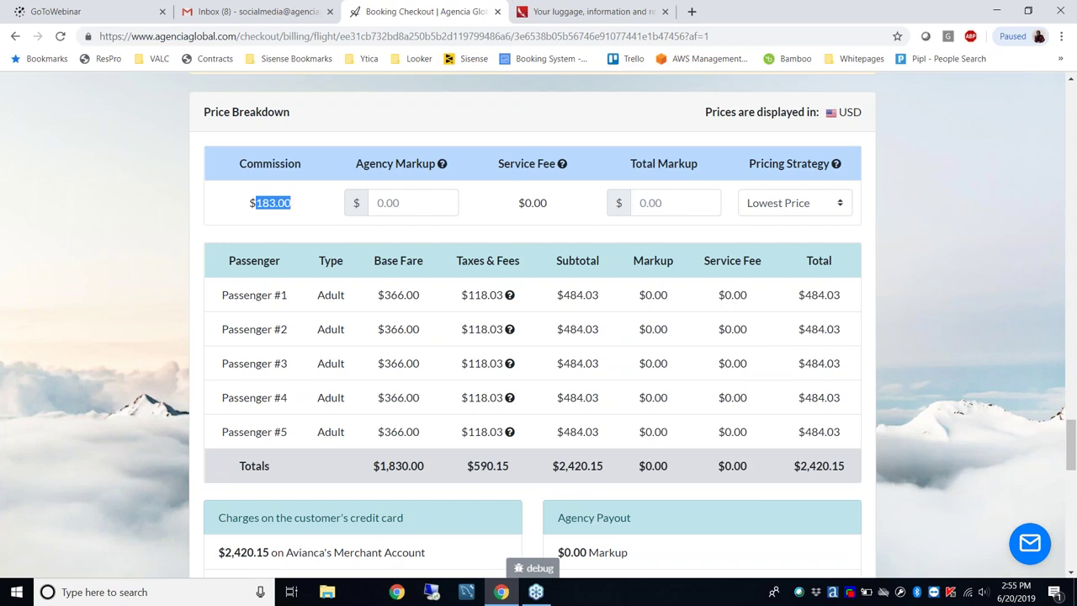
left_click(317, 208)
left_click_drag(374, 468, 603, 468)
left_click(600, 472)
scroll(889, 413, "down", 3)
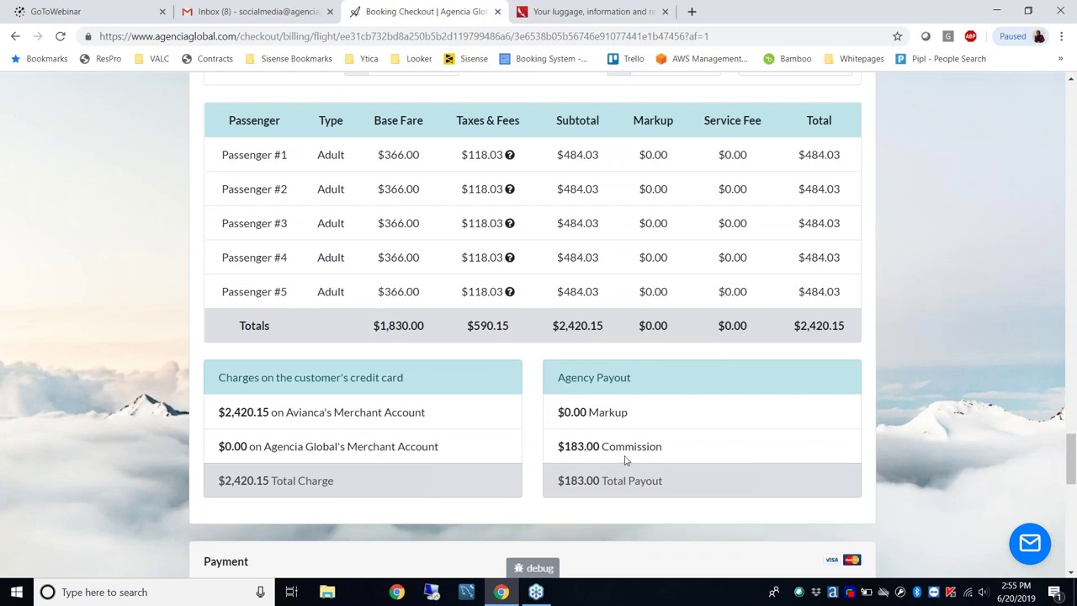
left_click_drag(665, 449, 567, 450)
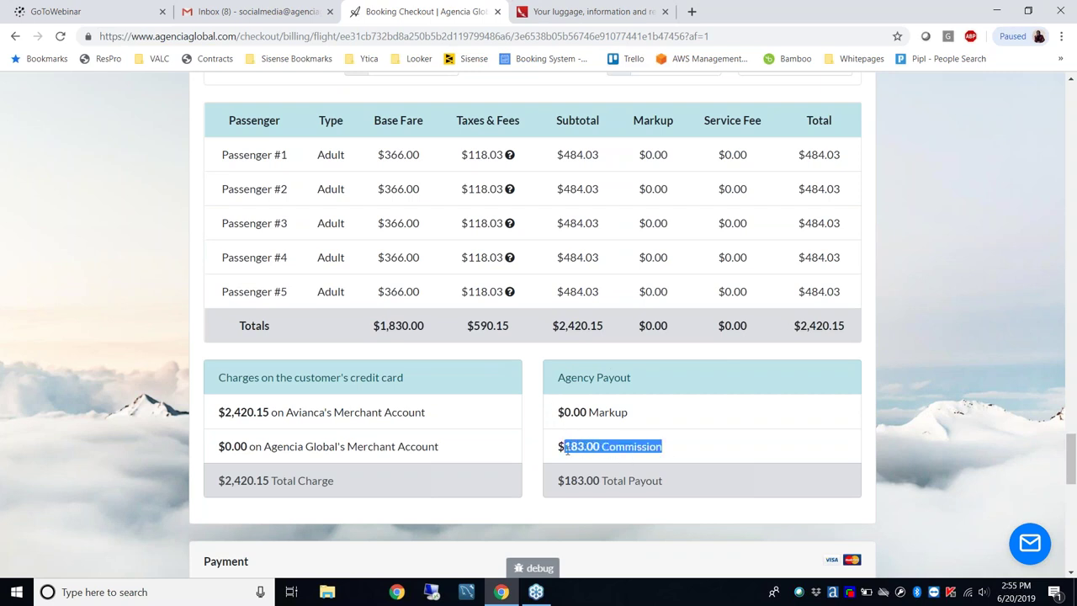
left_click(603, 446)
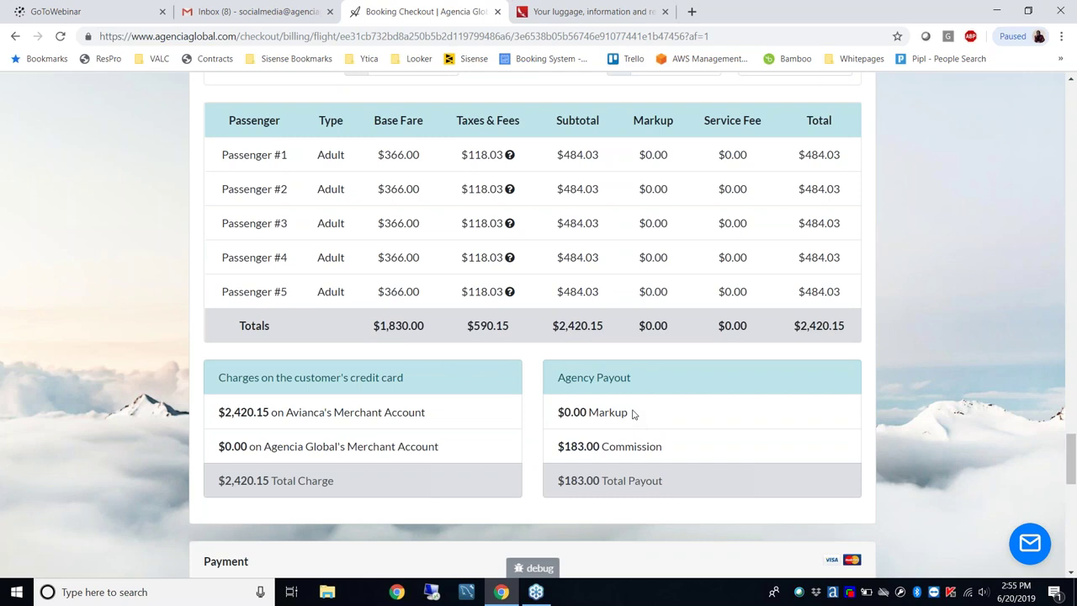
left_click_drag(628, 411, 564, 412)
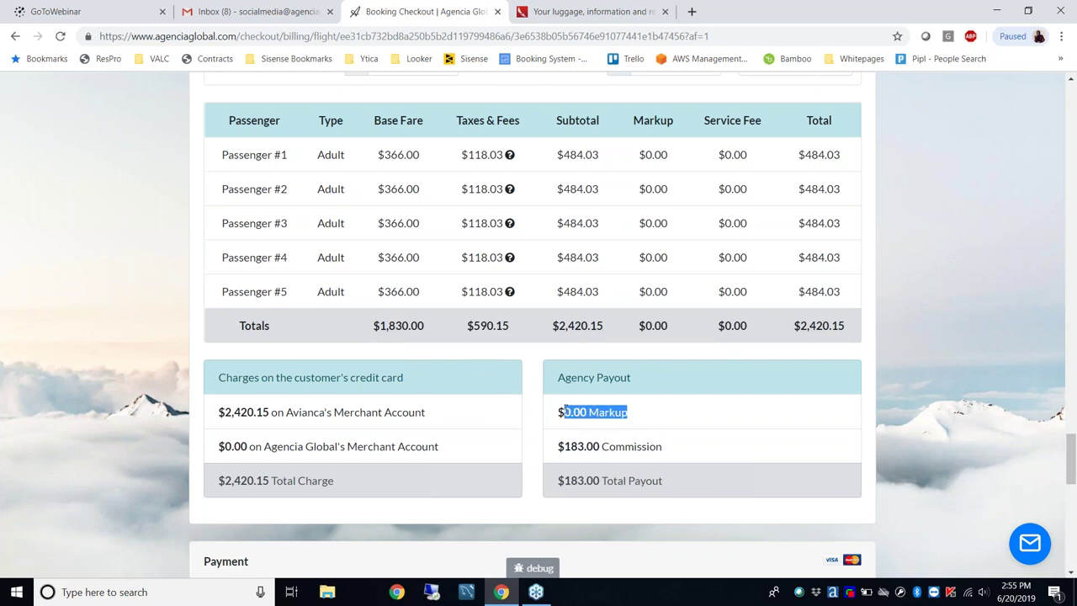
left_click(644, 413)
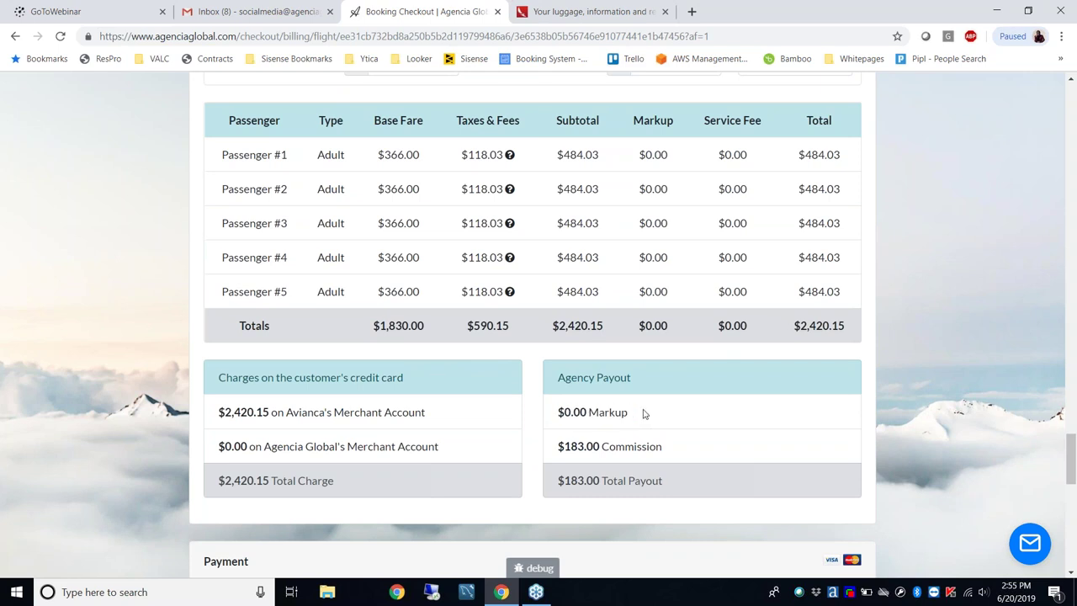
scroll(644, 413, "up", 2)
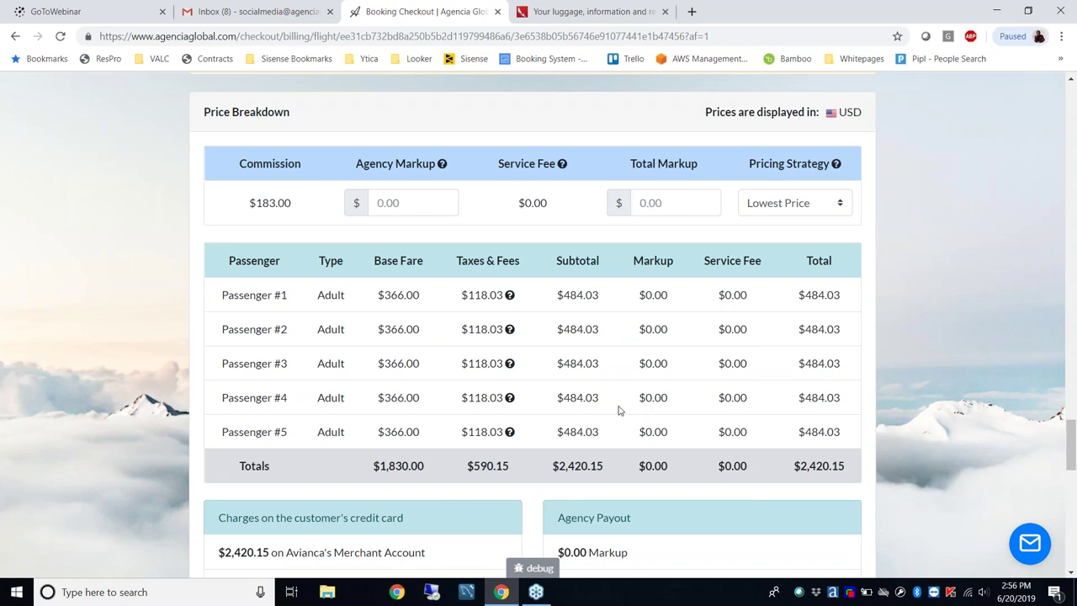
mouse_move(442, 168)
scroll(469, 178, "down", 2)
left_click_drag(427, 413, 218, 412)
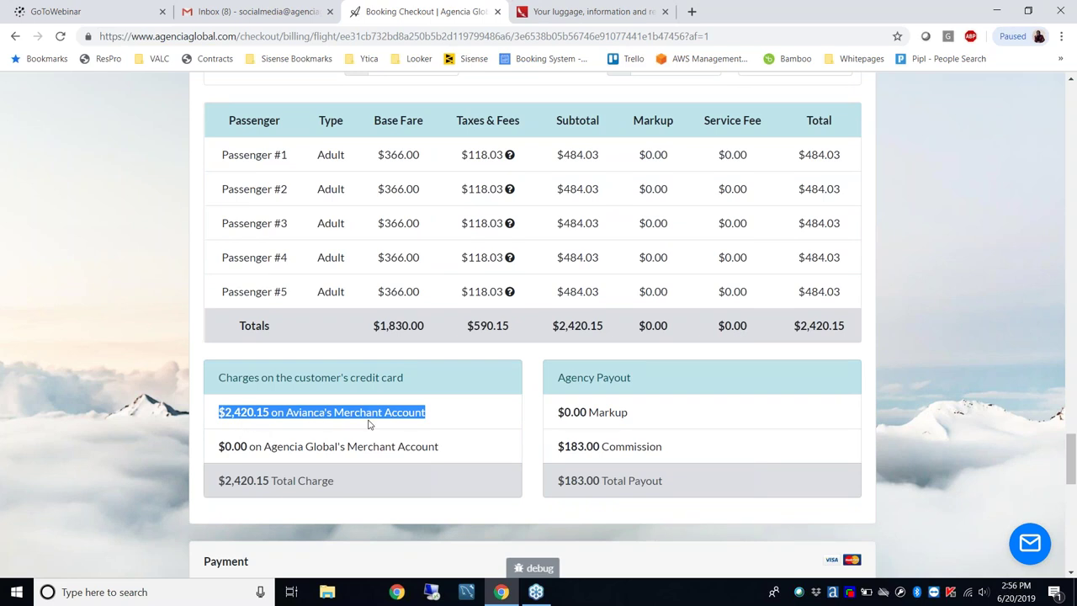
left_click(445, 422)
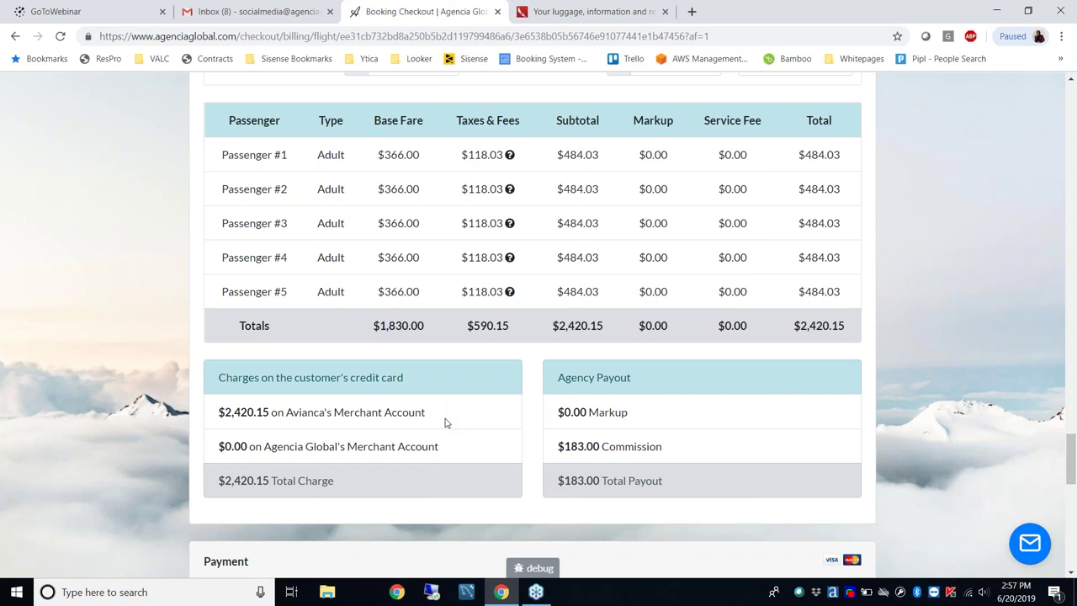
scroll(446, 422, "up", 1)
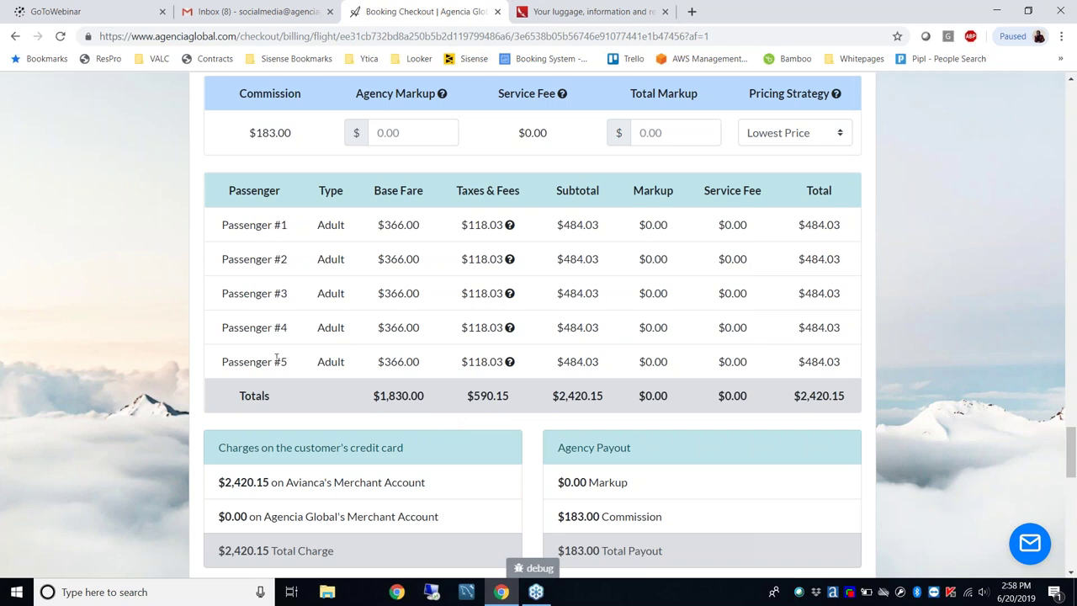
Enter a $500 agency markup so the totals recalculate
left_click(402, 134)
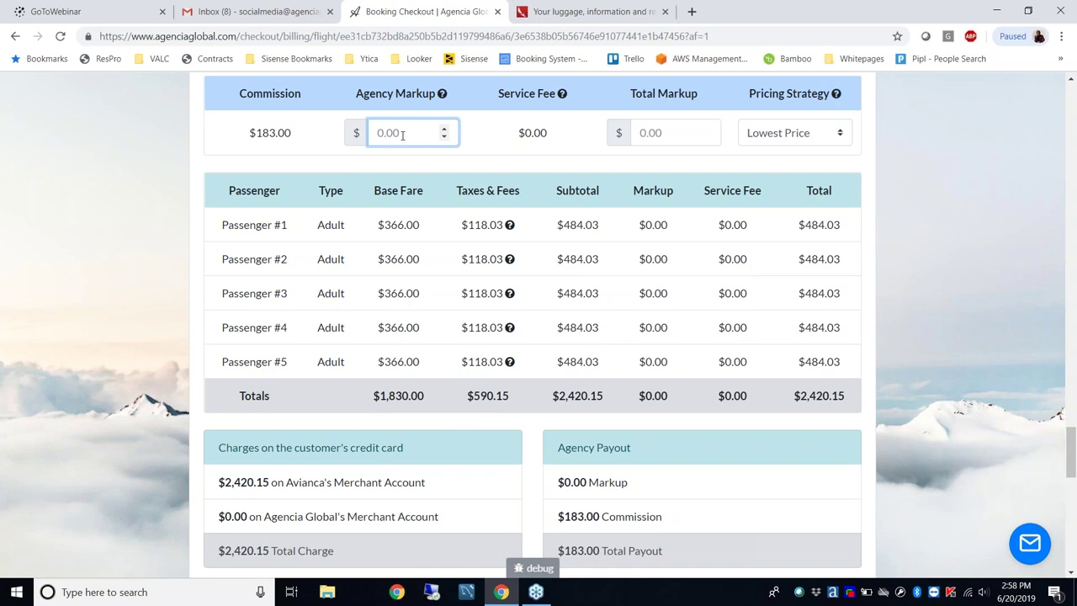
type("500")
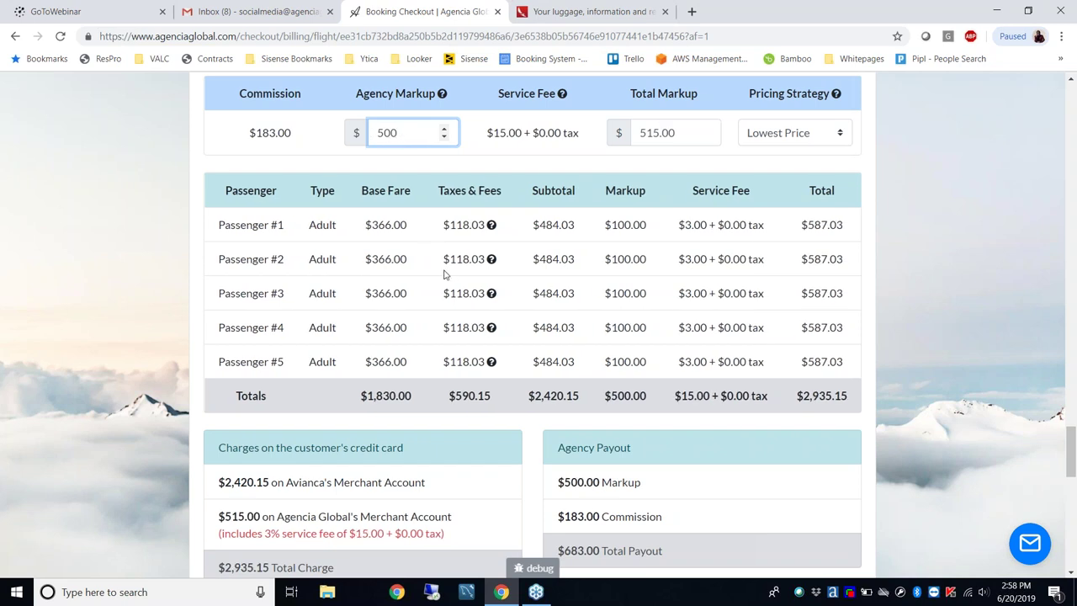
left_click_drag(538, 401, 647, 395)
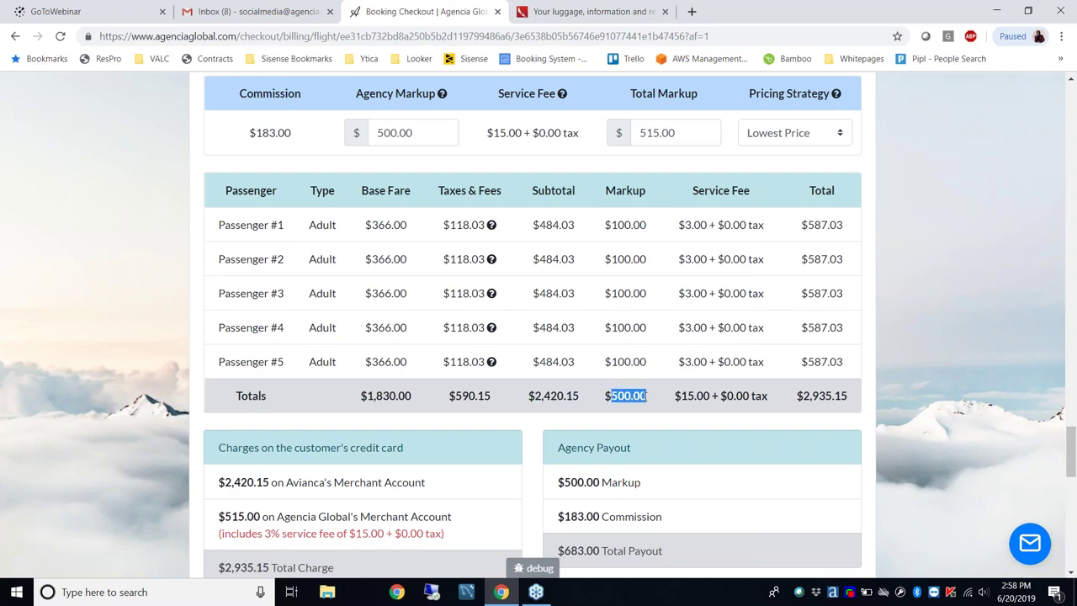
left_click(539, 414)
Review the Avianca charge and the $515.00 Agencia Global charge
left_click_drag(426, 482, 216, 486)
left_click(216, 485)
left_click_drag(460, 516, 217, 522)
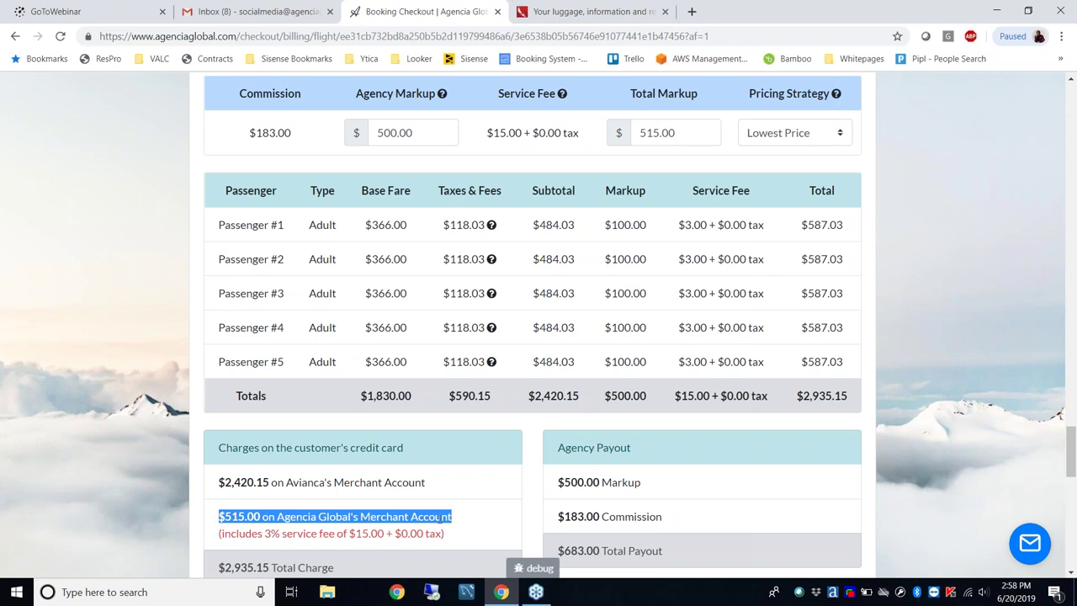
Review the 3% service fee note and the $515.00 Agencia Global charge
left_click(385, 523)
left_click_drag(445, 533, 217, 533)
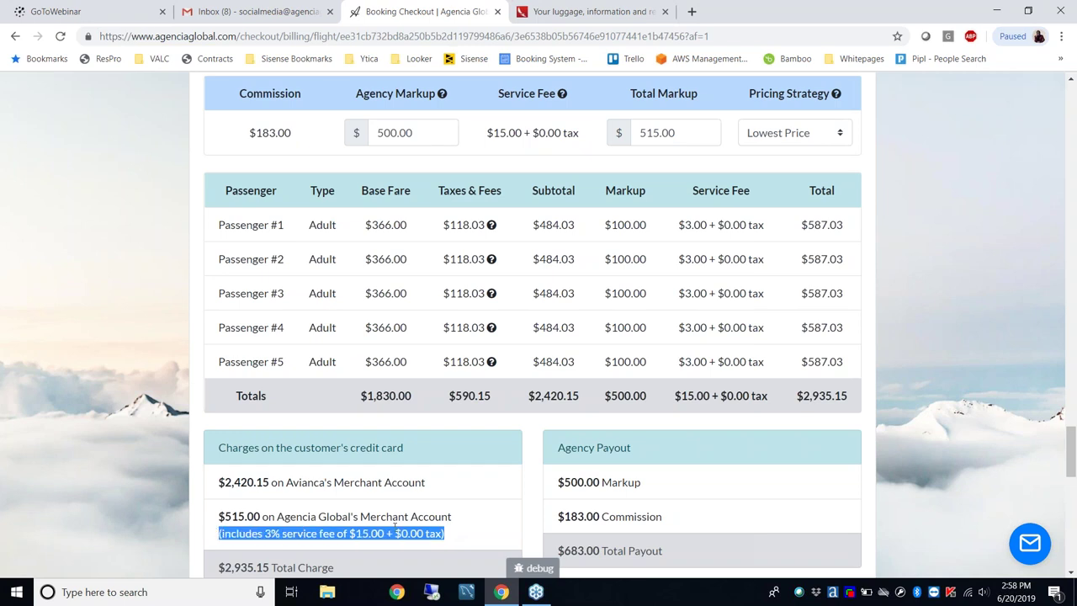
left_click(437, 526)
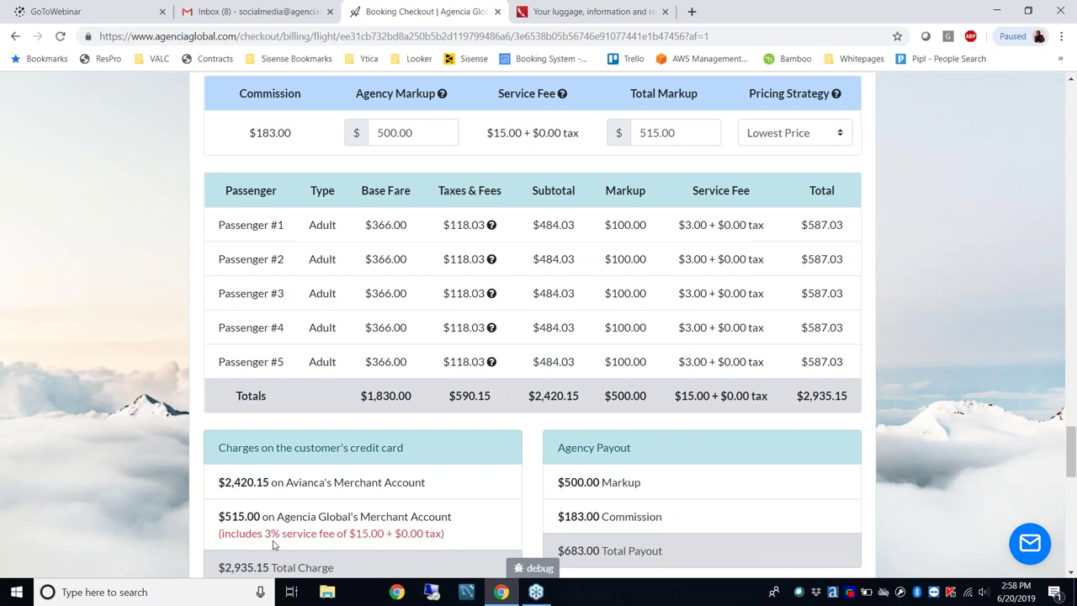
scroll(457, 320, "down", 1)
scroll(463, 325, "up", 1)
left_click_drag(453, 516, 216, 519)
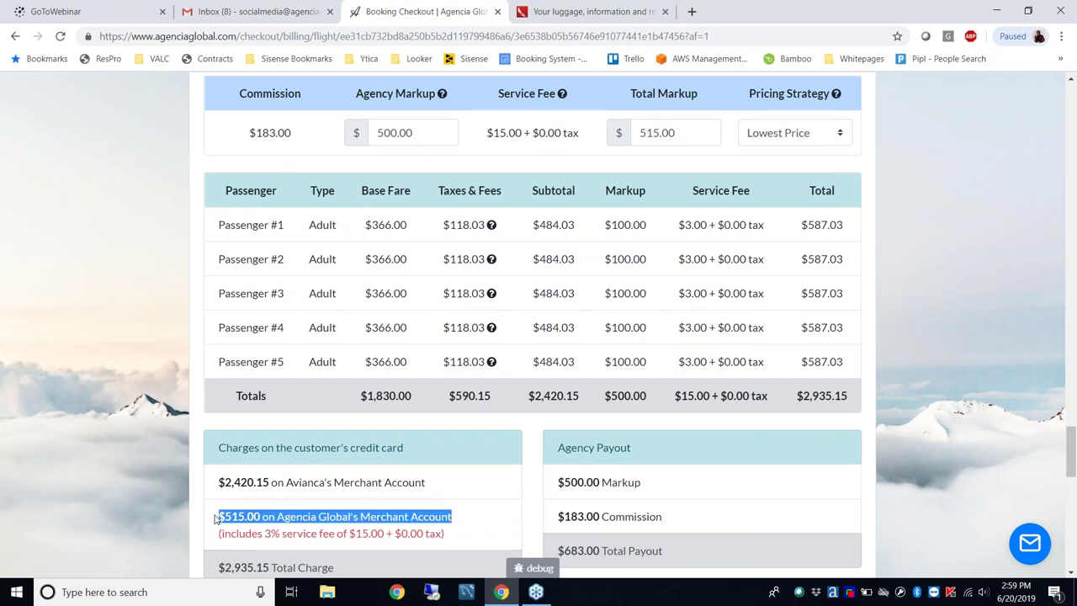
left_click(897, 432)
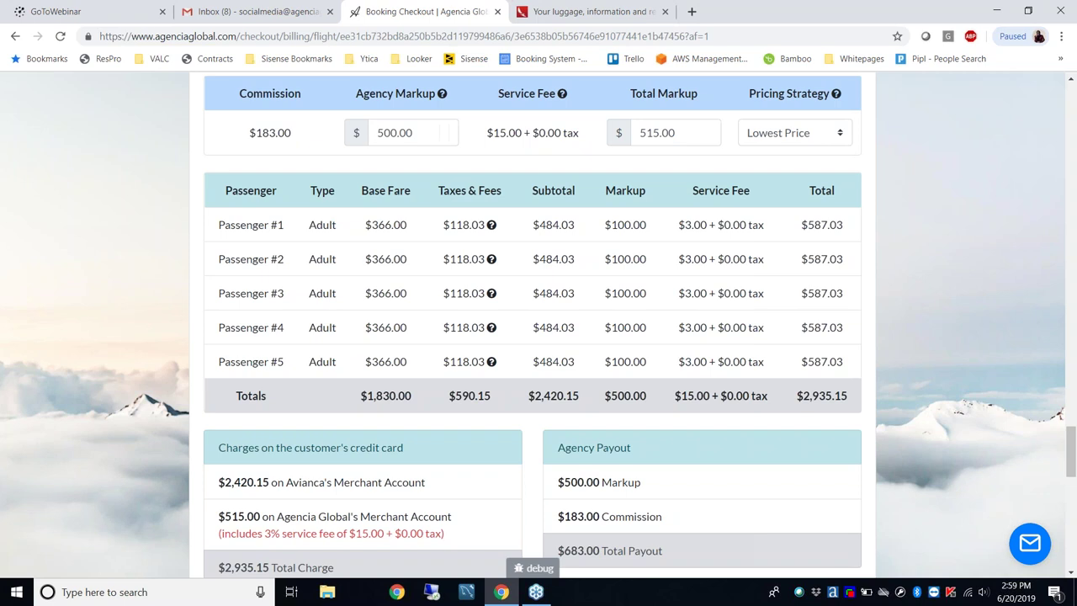
Compare the $2,420.15 Avianca and $515.00 agency charges, then show the Pricing Strategy options
left_click_drag(223, 569, 277, 531)
left_click(431, 457)
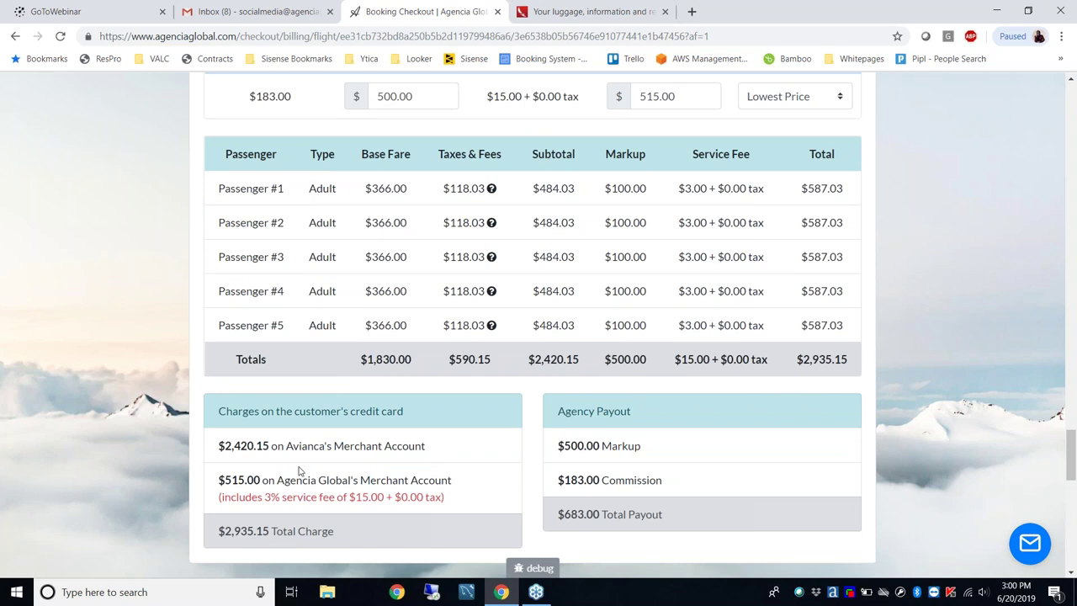
left_click_drag(222, 446, 360, 451)
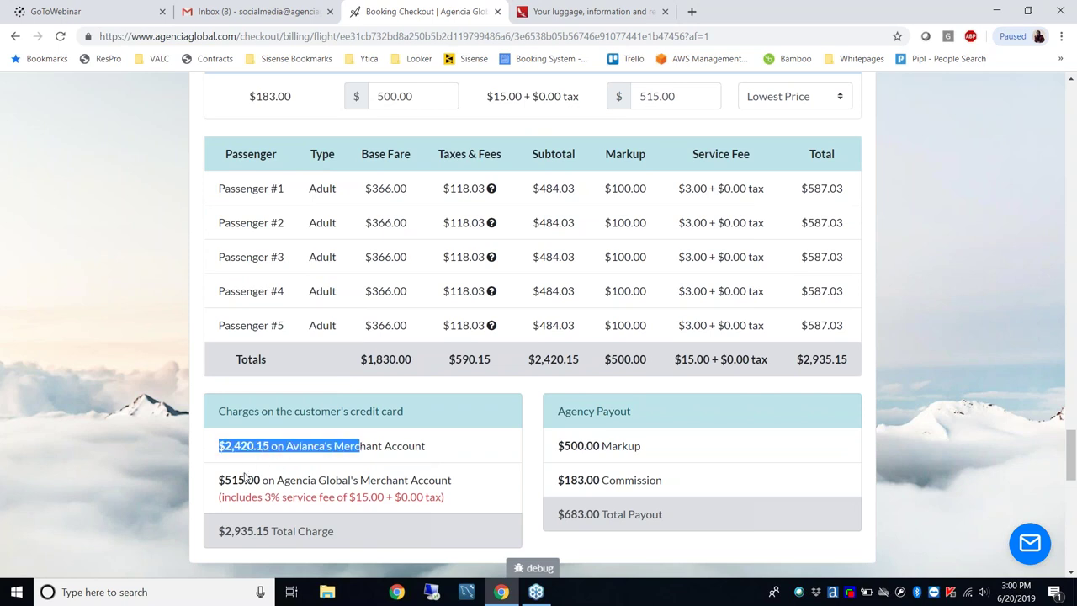
left_click_drag(218, 482, 276, 486)
left_click(910, 325)
scroll(908, 325, "up", 1)
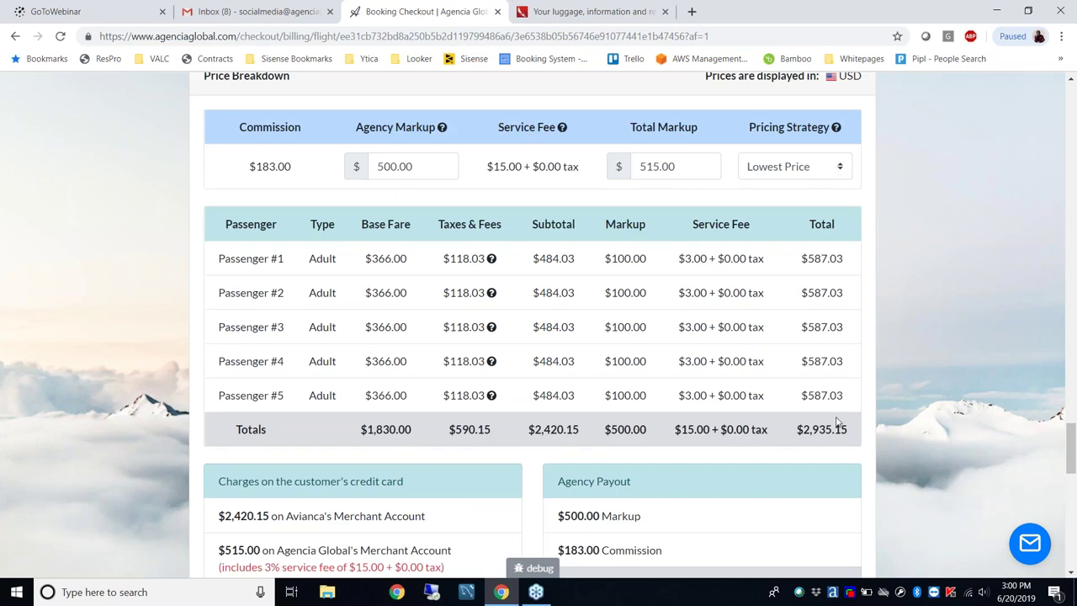
left_click(842, 168)
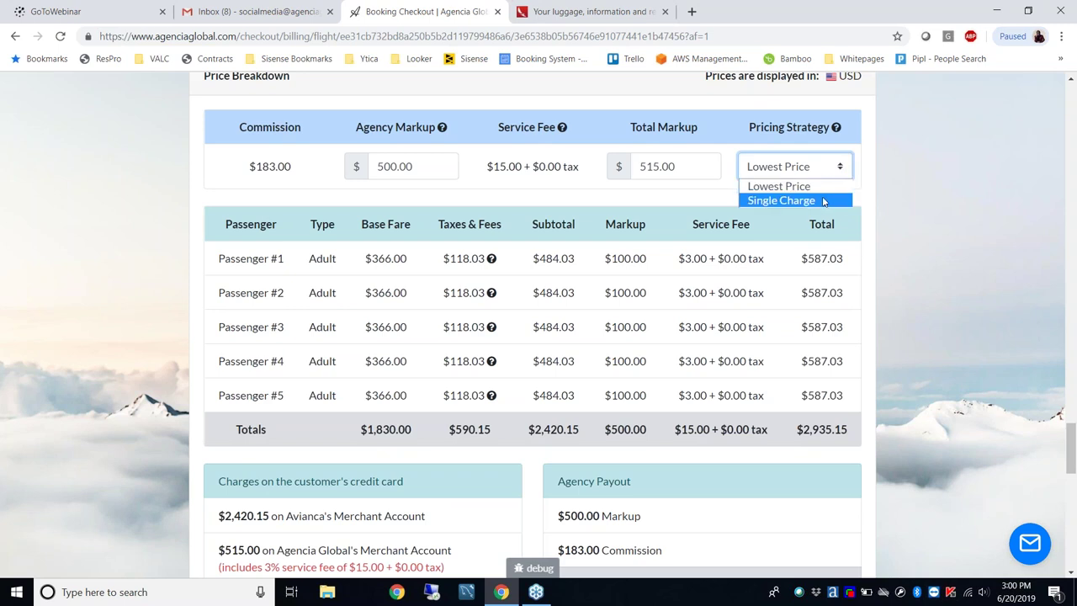
Choose Single Charge and check the $3,007.75 total on Agencia Global's merchant account
left_click(823, 202)
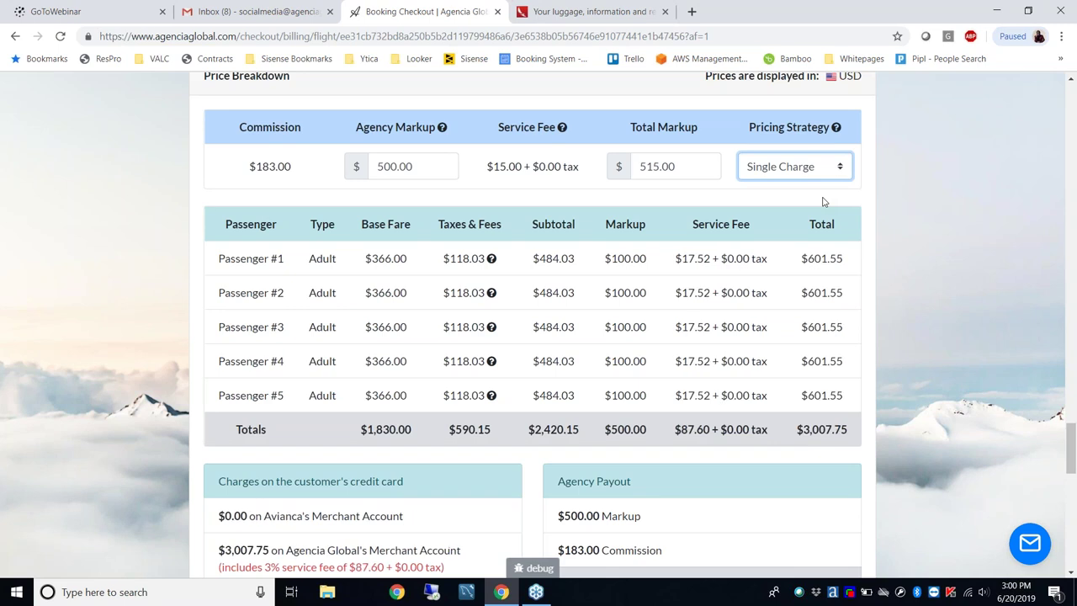
left_click_drag(803, 429, 847, 425)
left_click(881, 409)
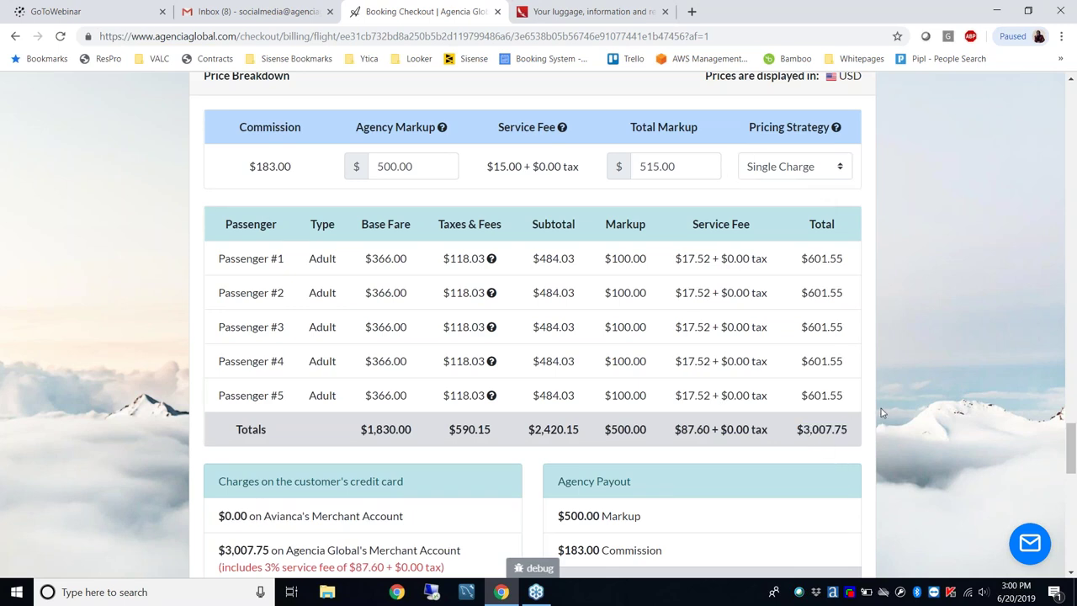
scroll(881, 408, "down", 1)
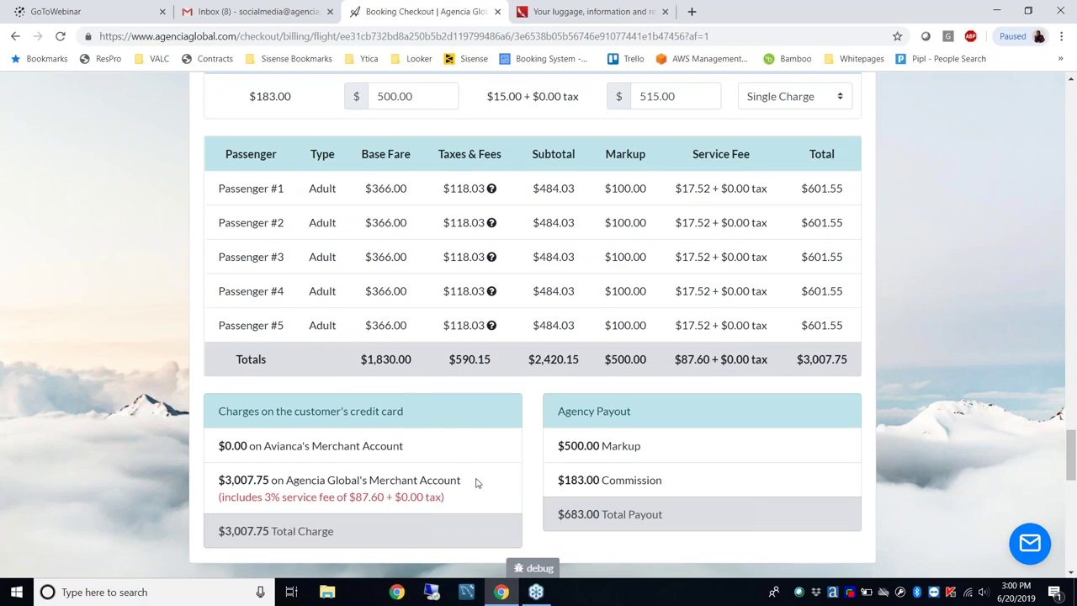
left_click_drag(463, 484, 217, 473)
left_click(238, 479)
left_click_drag(221, 478, 460, 483)
left_click(472, 481)
left_click_drag(414, 96, 352, 79)
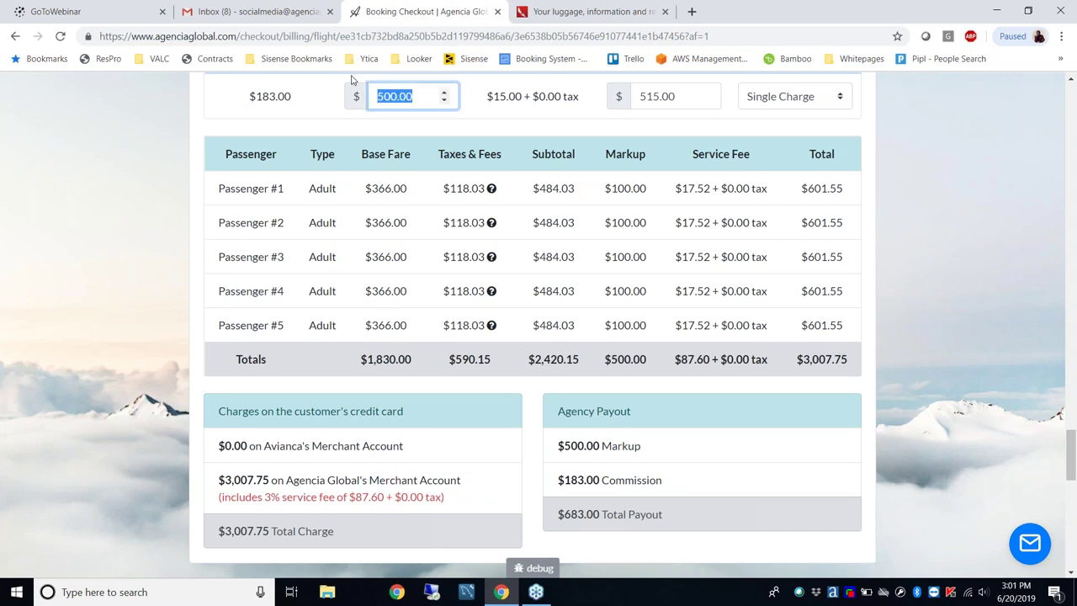
type("425")
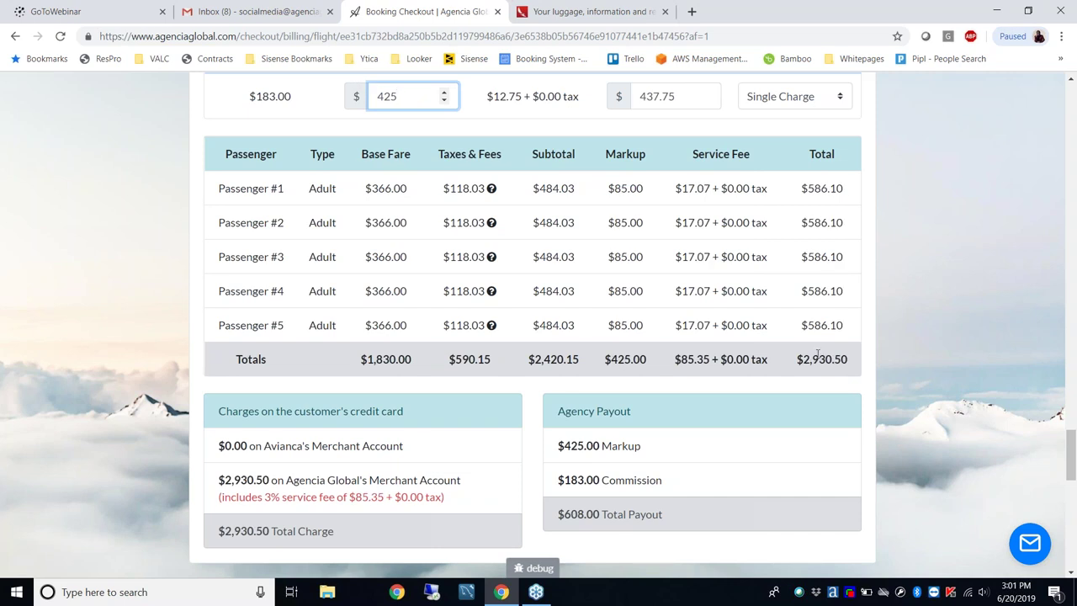
left_click_drag(796, 359, 847, 364)
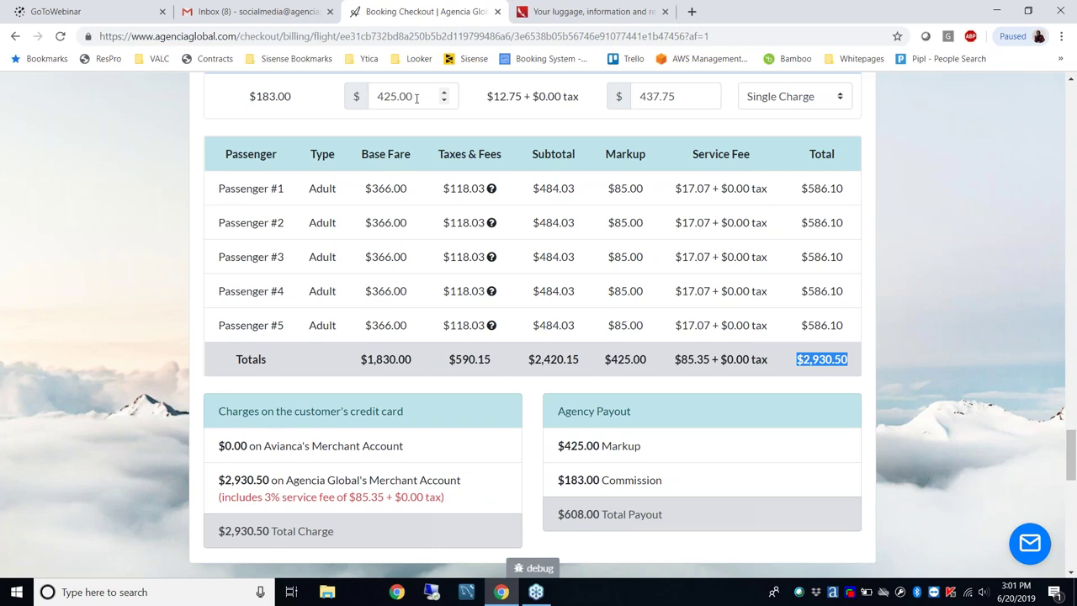
left_click(415, 98)
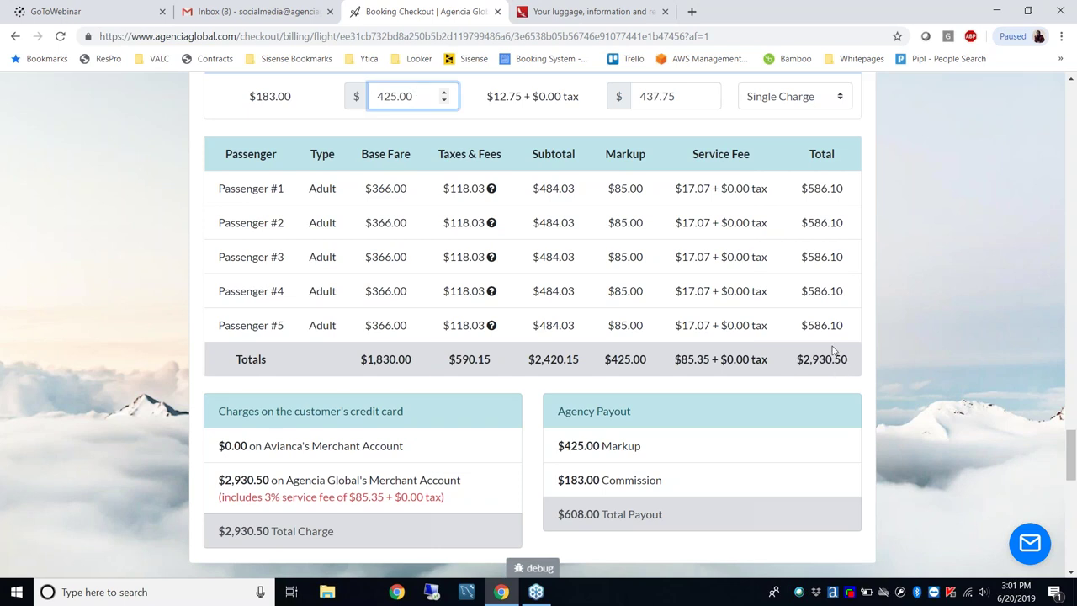
key("BackSpace")
key("BackSpace")
key("BackSpace")
key("BackSpace")
key("BackSpace")
key("BackSpace")
type("500")
left_click(874, 367)
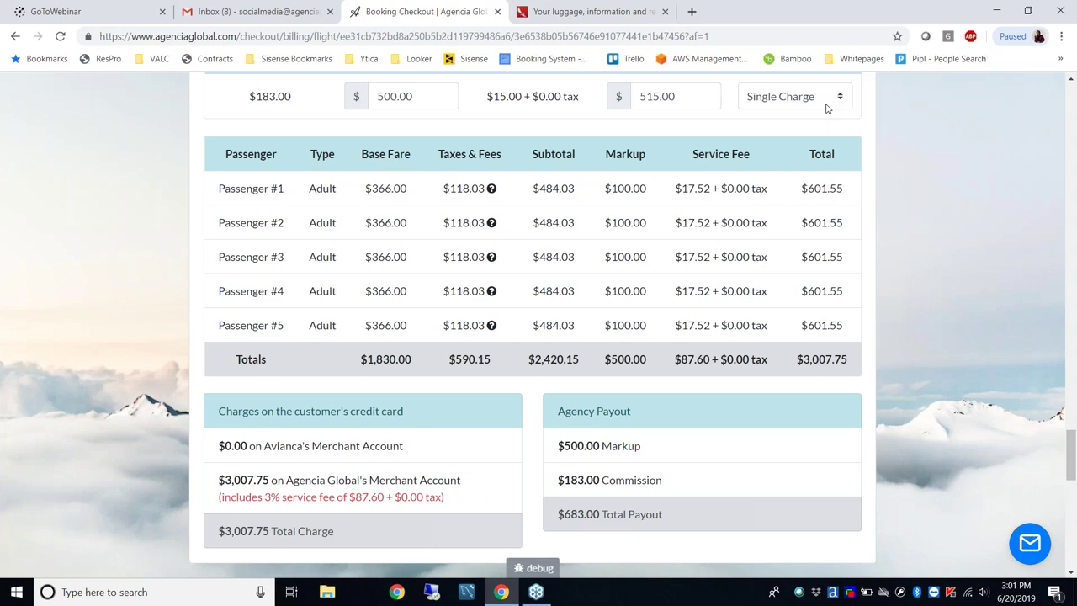
scroll(916, 170, "up", 1)
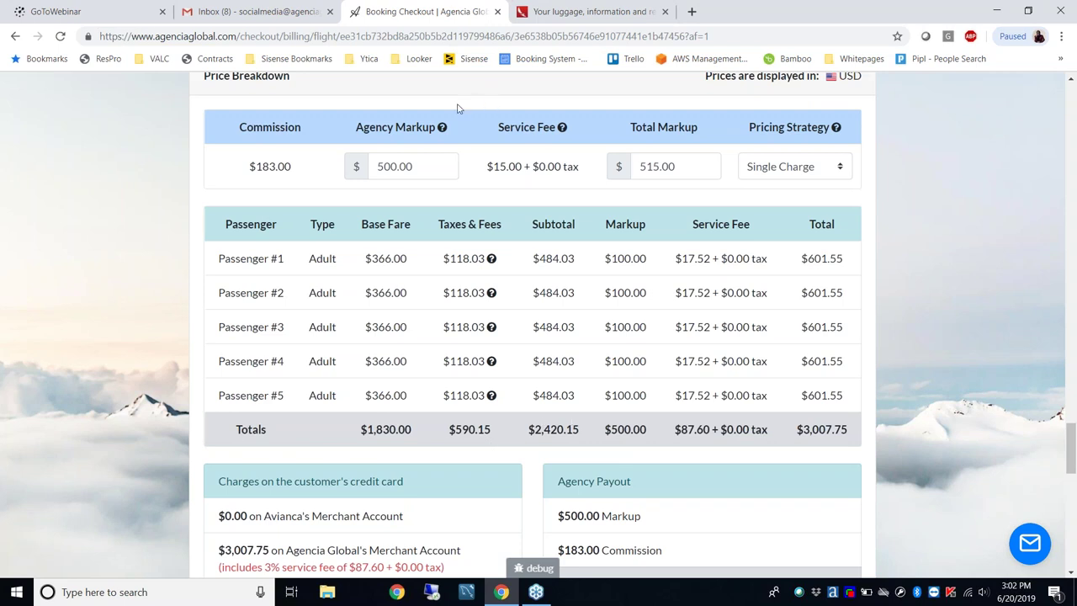
mouse_move(443, 131)
scroll(96, 443, "down", 1)
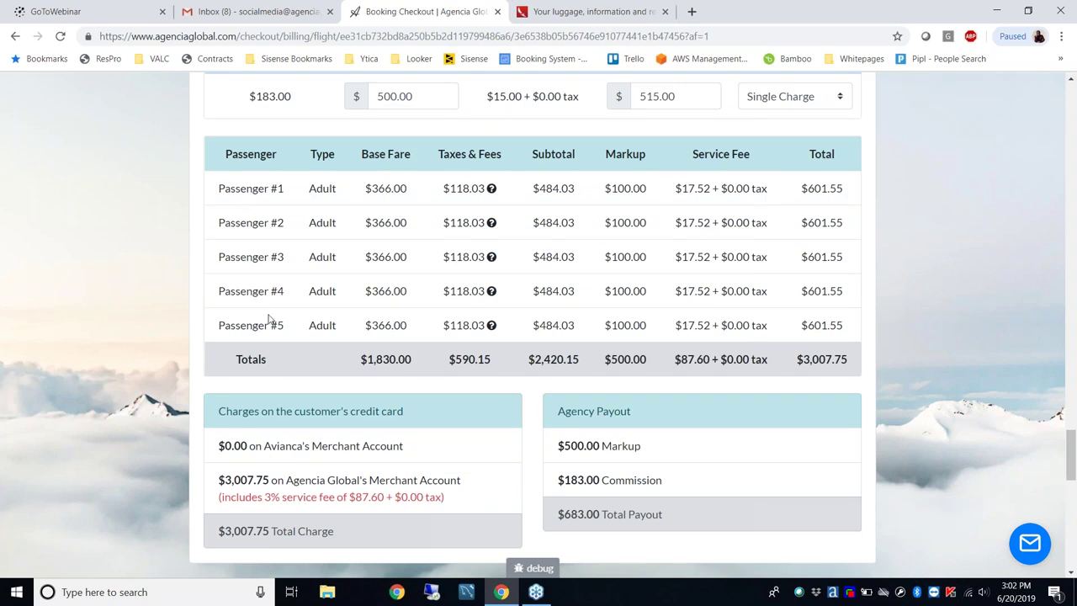
left_click_drag(218, 479, 471, 485)
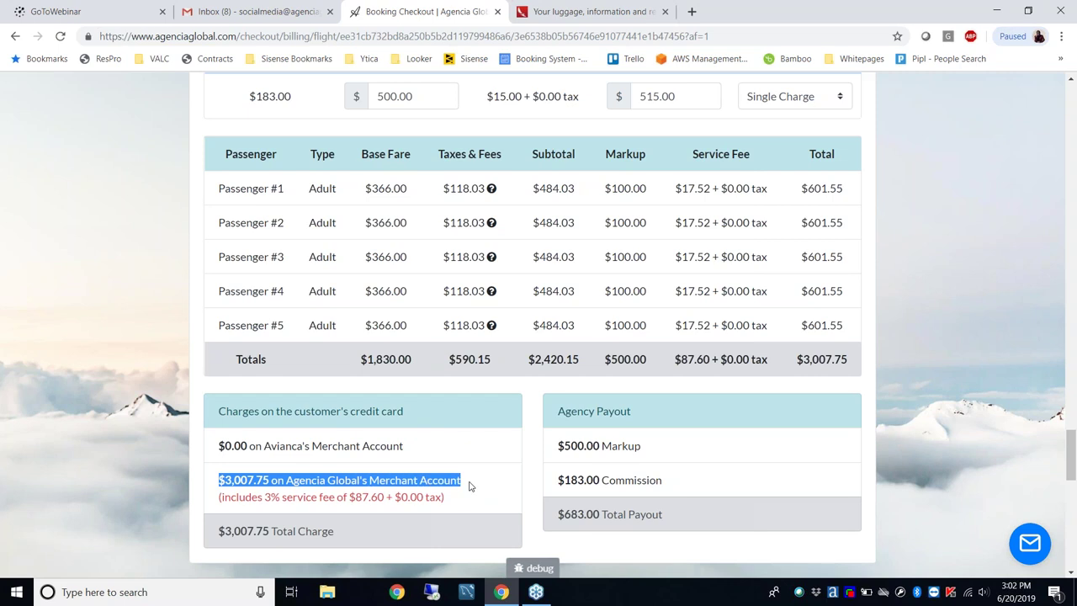
left_click(468, 487)
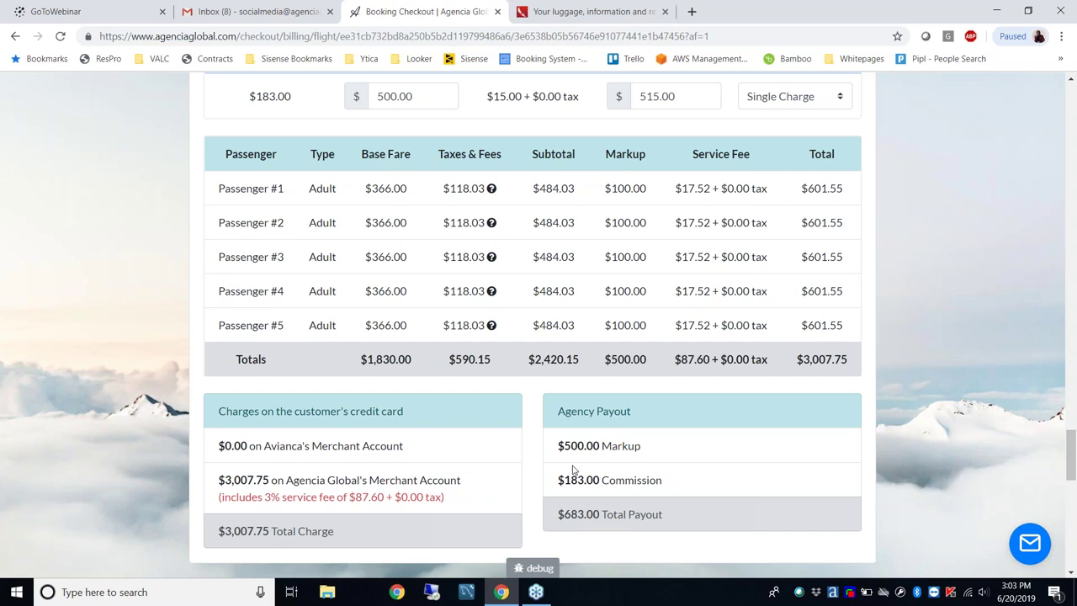
scroll(636, 364, "down", 4)
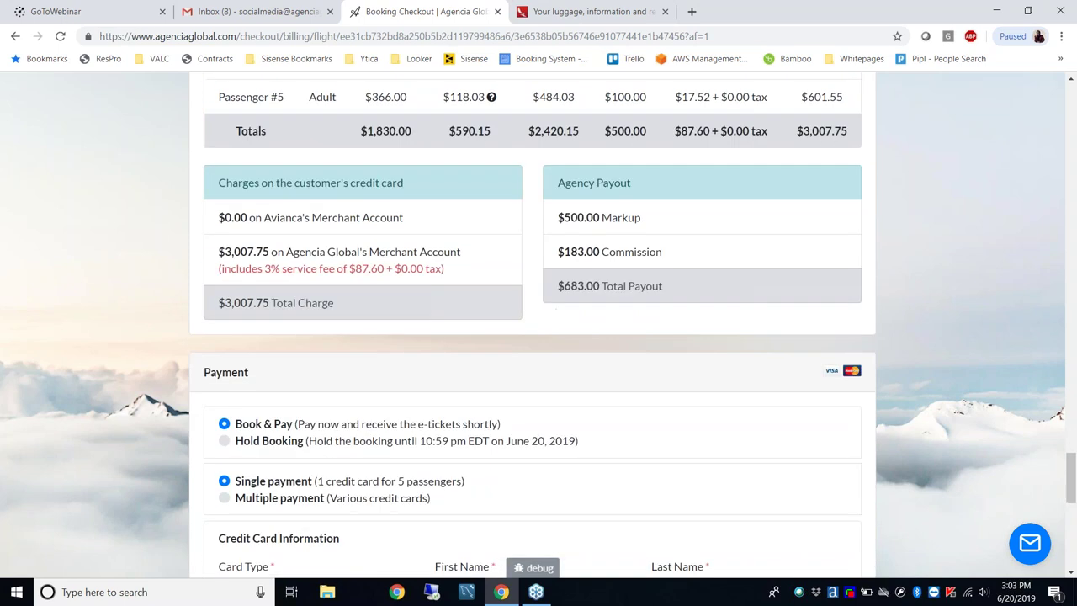
scroll(632, 365, "down", 3)
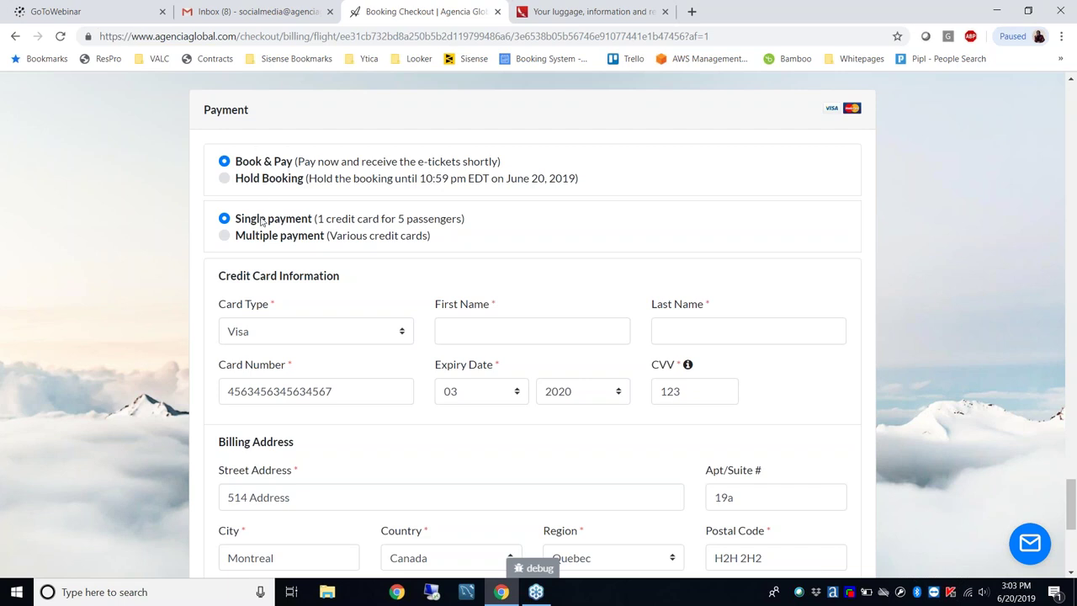
left_click_drag(236, 224, 313, 220)
left_click(455, 275)
left_click(485, 331)
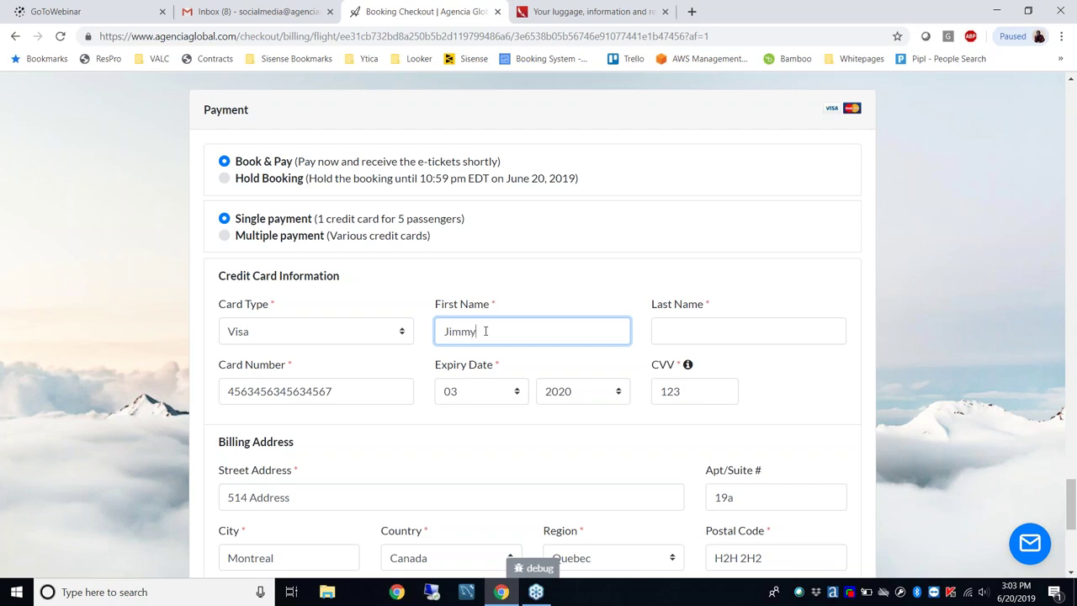
key("Tab")
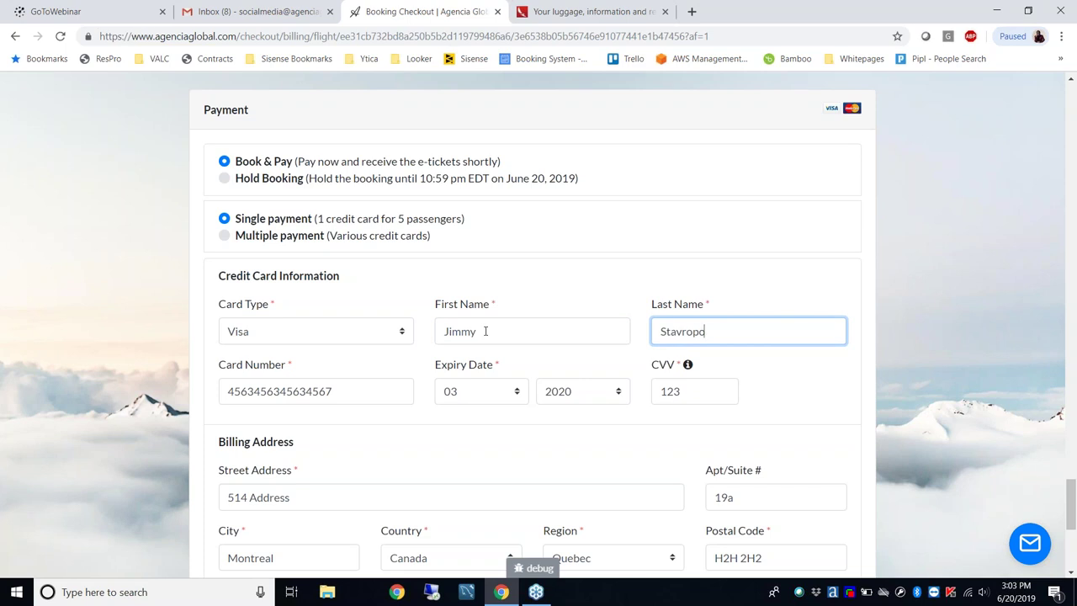
key("shift+Tab")
key("BackSpace")
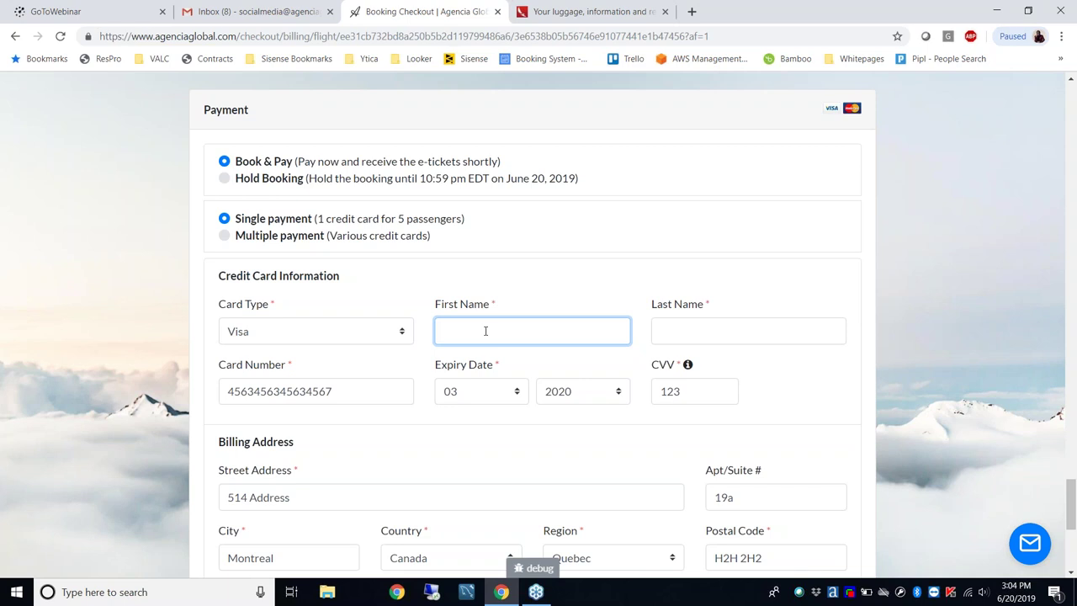
Select Multiple payment with 5 credit cards and look over the card sections
left_click(225, 236)
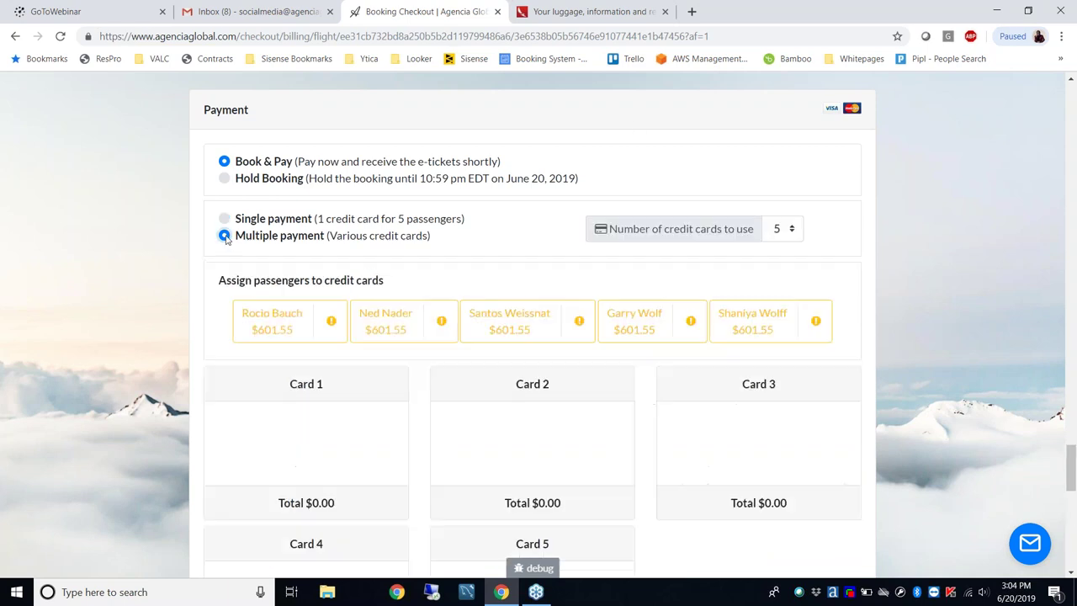
left_click(789, 231)
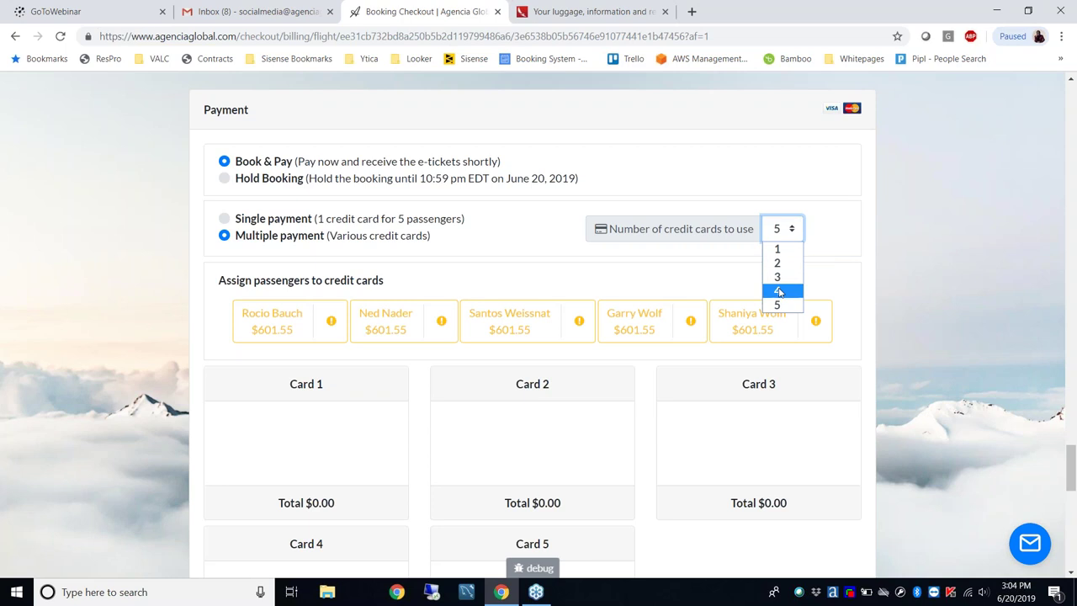
left_click(778, 304)
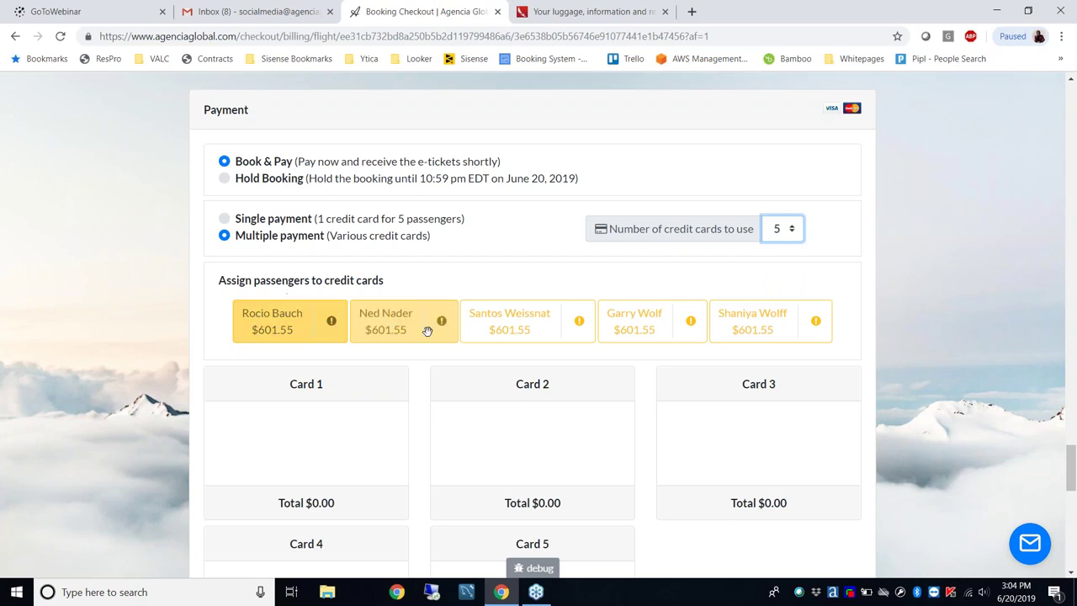
left_click(1003, 390)
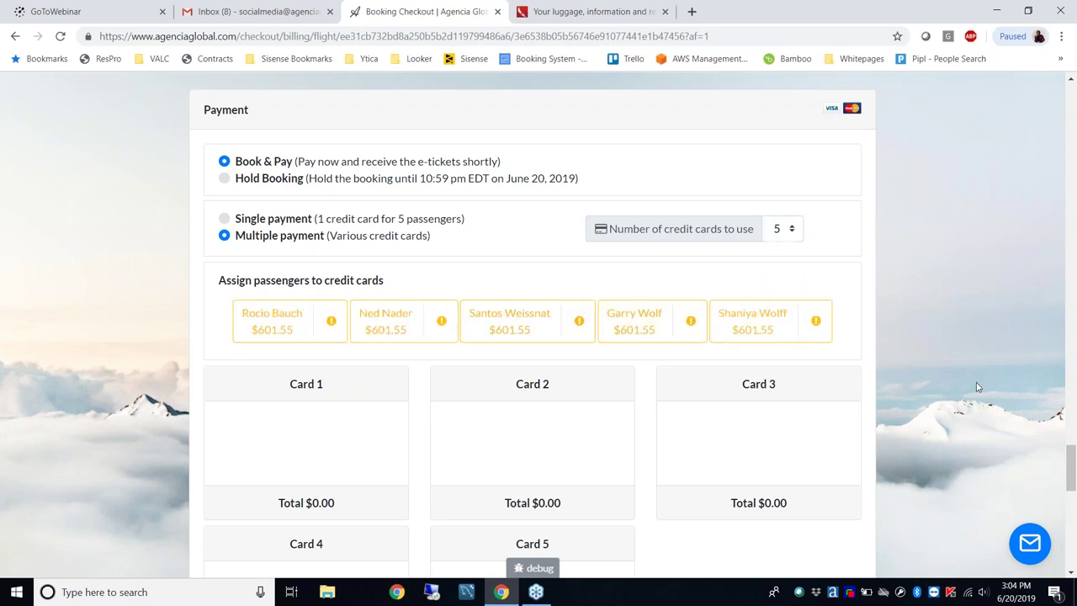
scroll(976, 382, "down", 1)
scroll(978, 387, "down", 1)
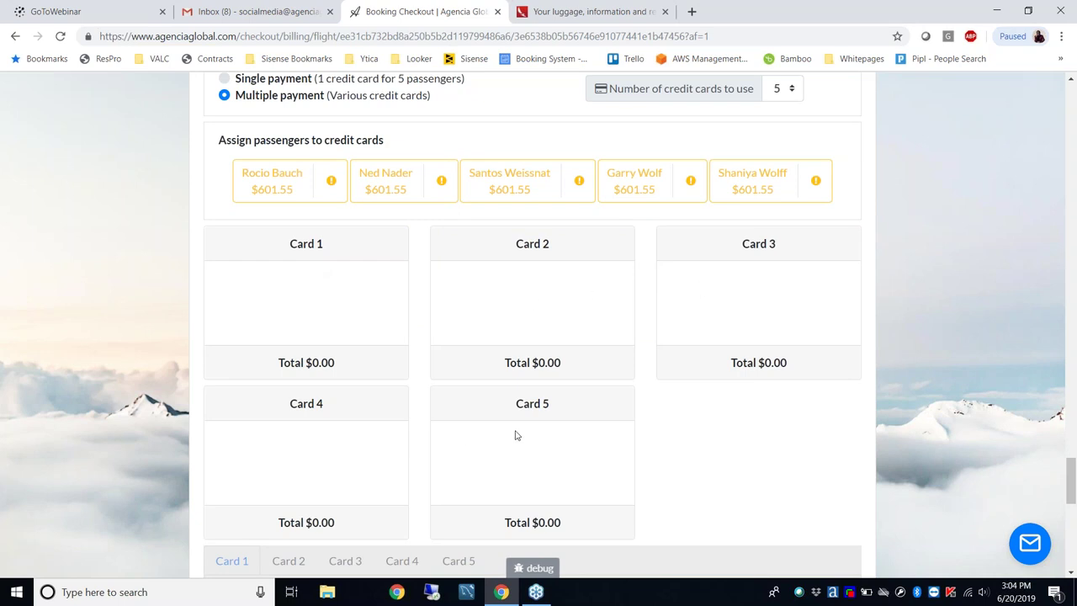
scroll(727, 461, "down", 1)
scroll(727, 461, "down", 4)
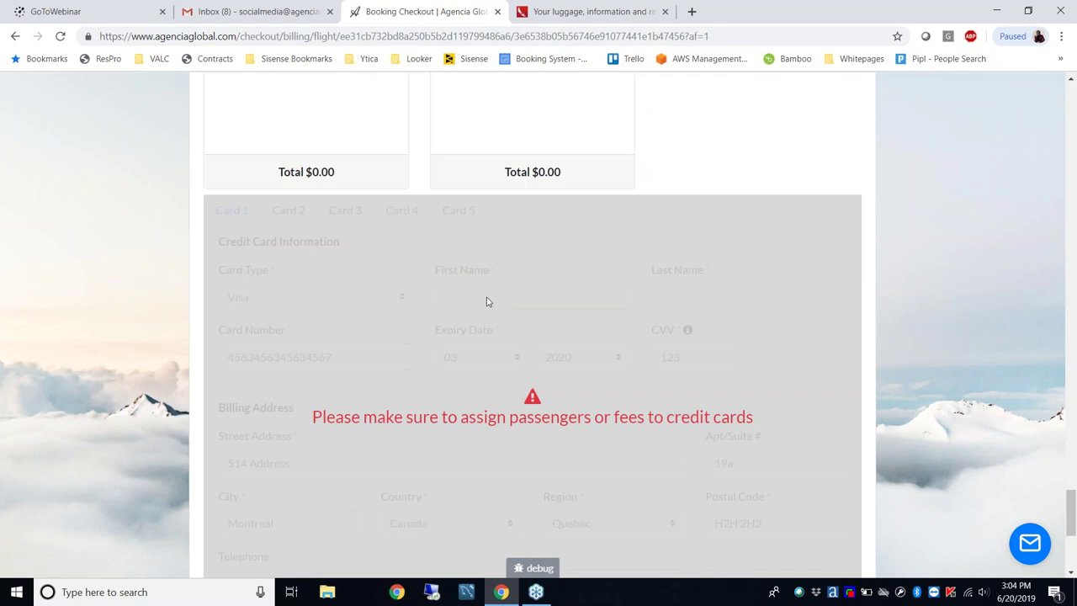
scroll(702, 291, "up", 5)
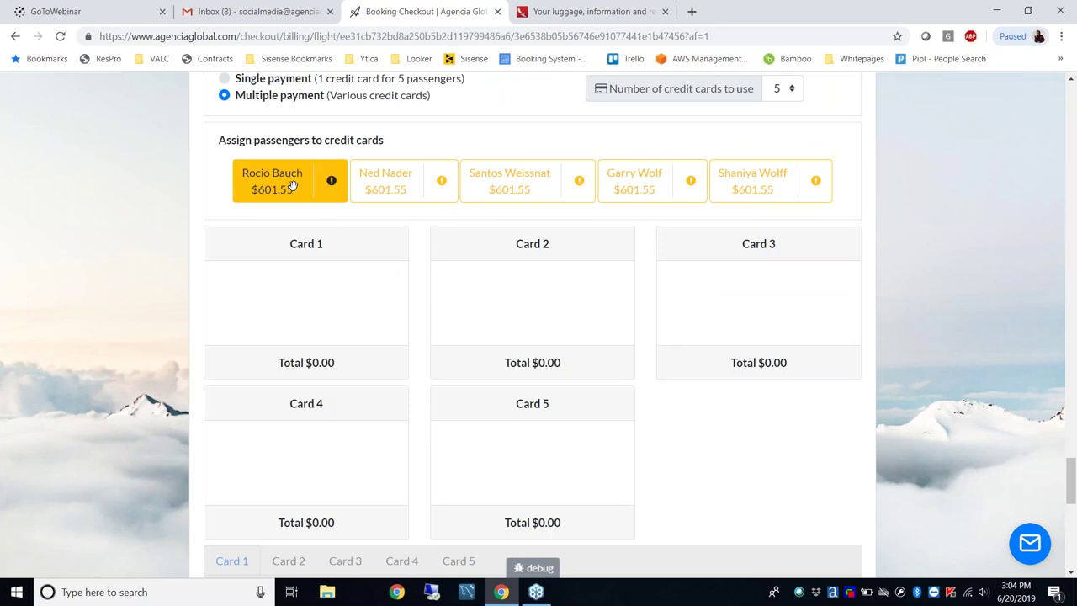
Assign each of the five passengers to its own card, Cards 1–5
left_click_drag(294, 183, 303, 303)
left_click_drag(394, 182, 513, 286)
left_click_drag(510, 182, 757, 303)
left_click_drag(636, 194, 337, 429)
left_click_drag(740, 183, 530, 446)
scroll(695, 421, "down", 4)
scroll(695, 420, "down", 1)
Enter the cardholder first names on Card 1 and Card 2
left_click(528, 234)
type("Jimmy")
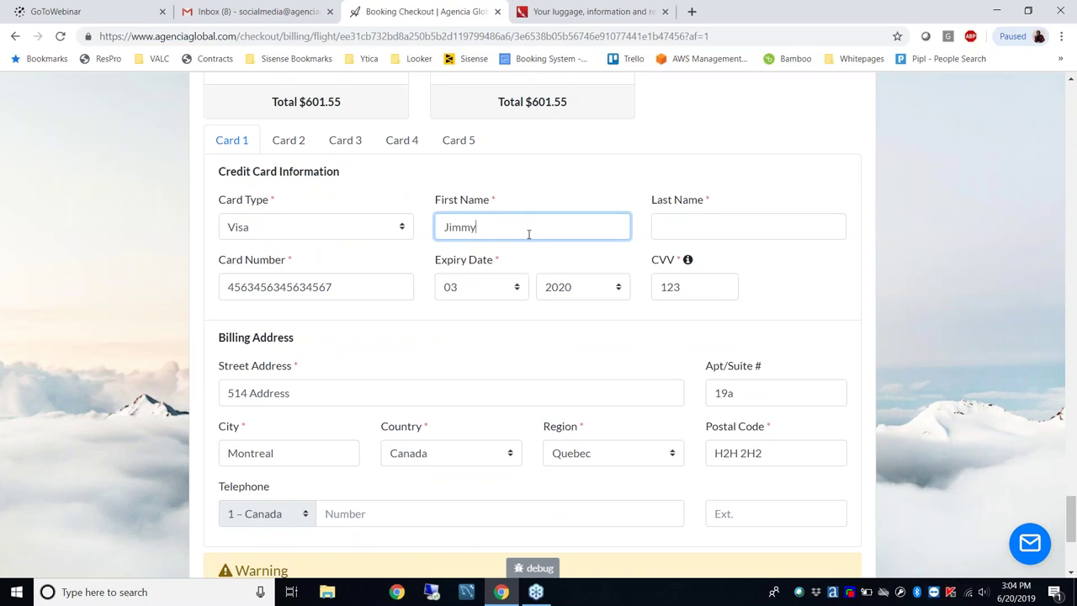
left_click(280, 147)
left_click(445, 225)
type("Thomas")
Go through the Card 3 and Card 4 tabs, ending on Card 5
left_click(337, 147)
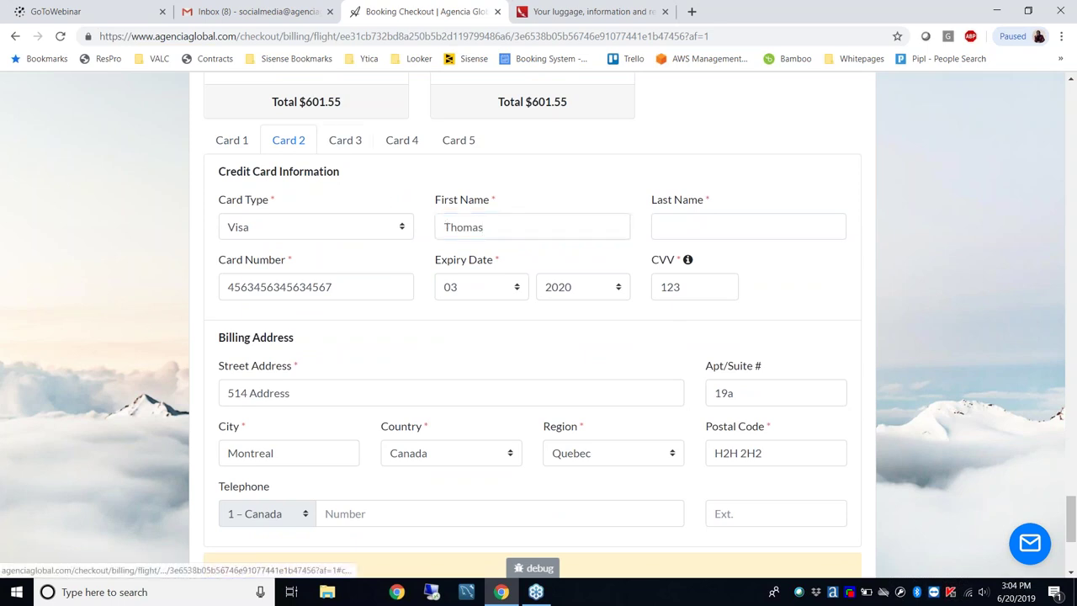
left_click(402, 149)
left_click(449, 150)
scroll(494, 373, "up", 4)
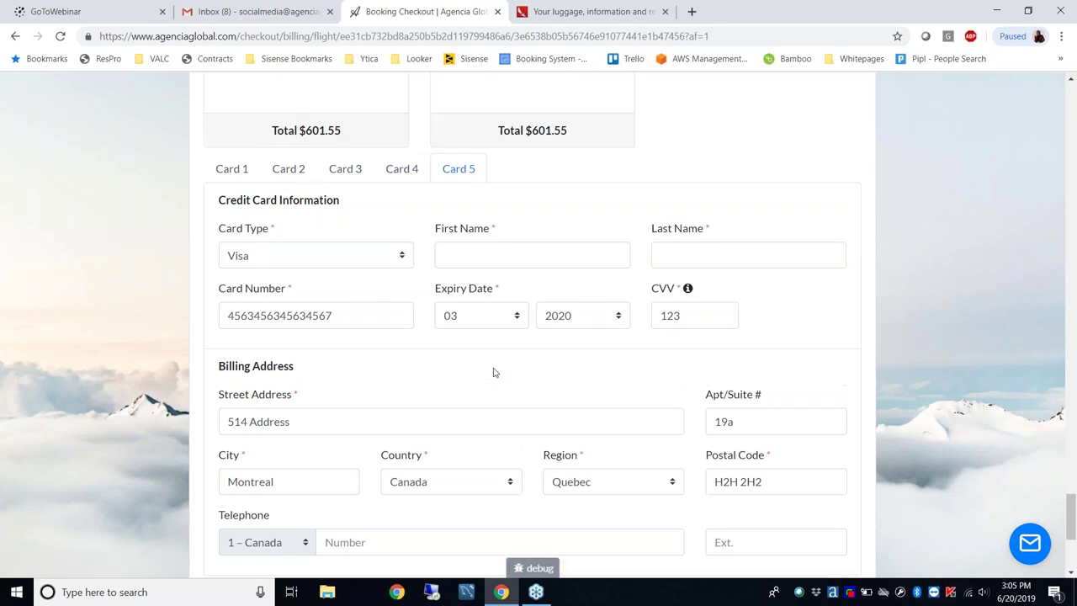
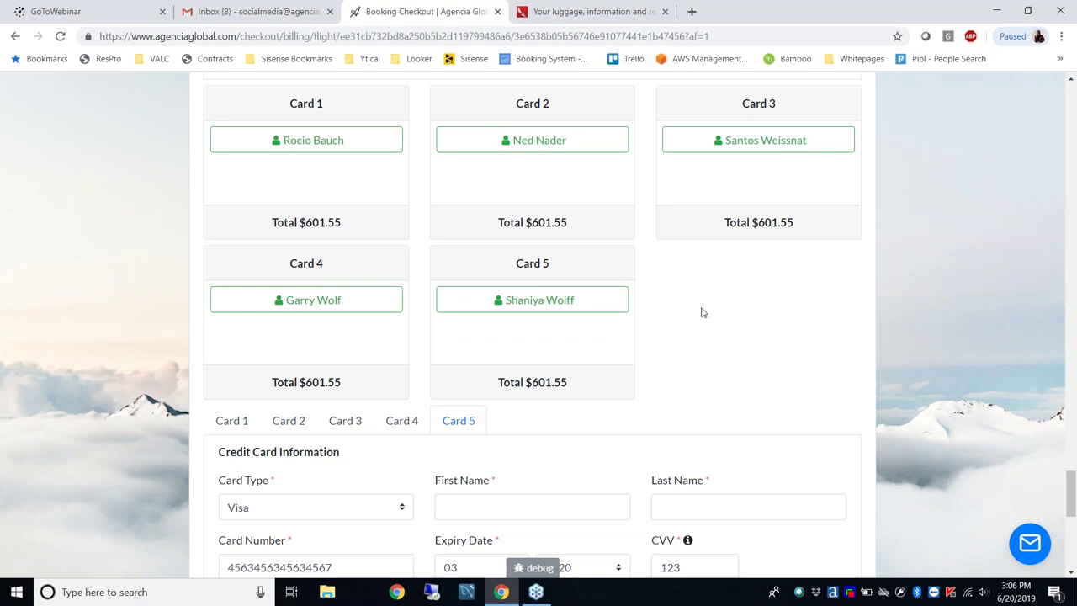
Switch to 2 credit cards and move the fifth passenger to Card 2, leaving three on Card 1
scroll(703, 312, "up", 3)
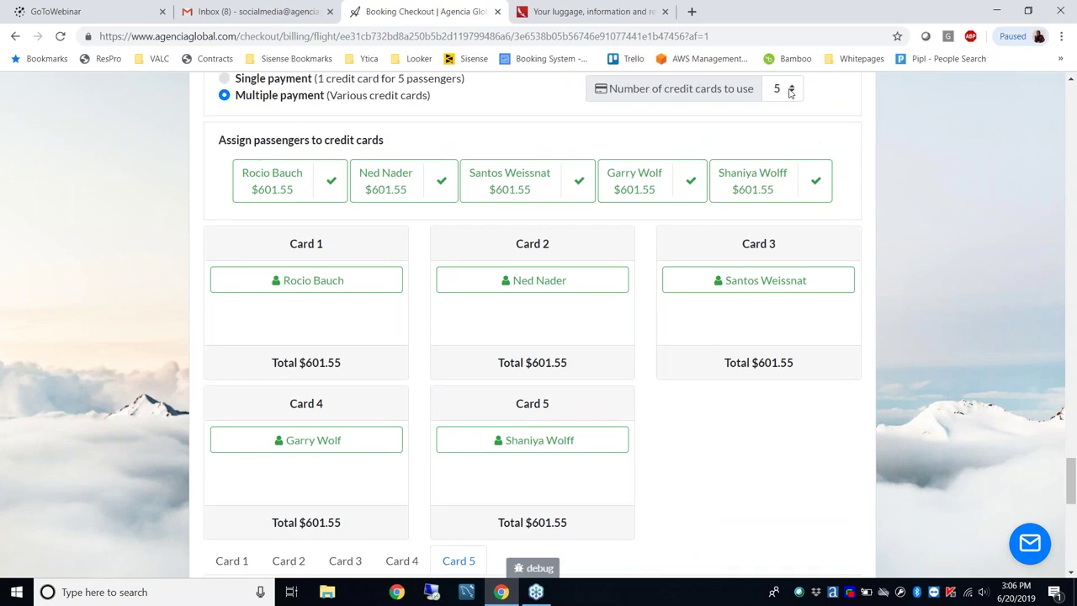
left_click(789, 91)
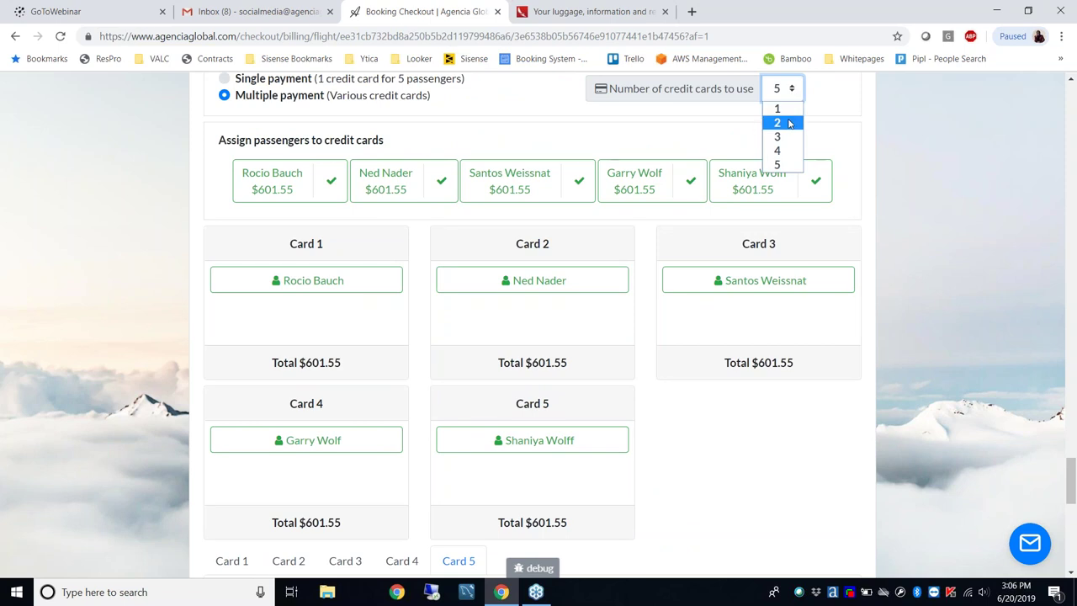
left_click(777, 123)
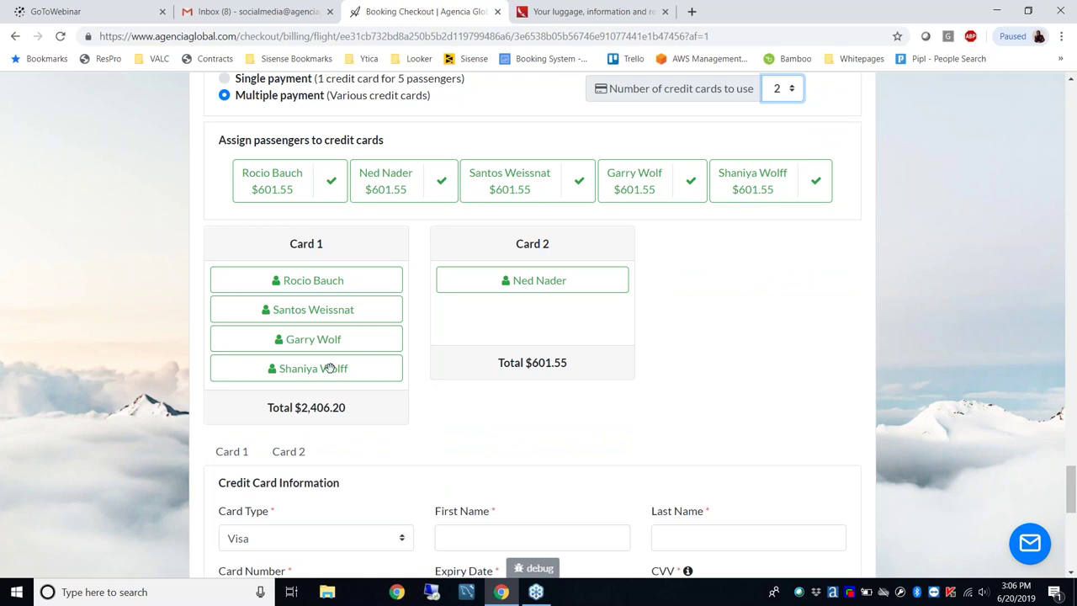
left_click_drag(305, 369, 501, 323)
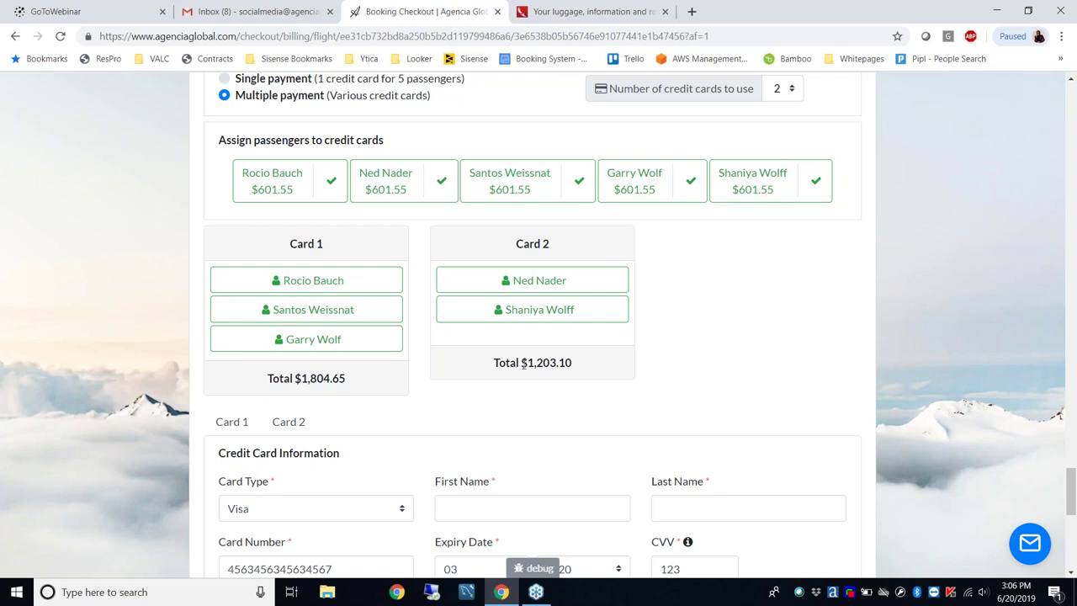
scroll(461, 373, "down", 3)
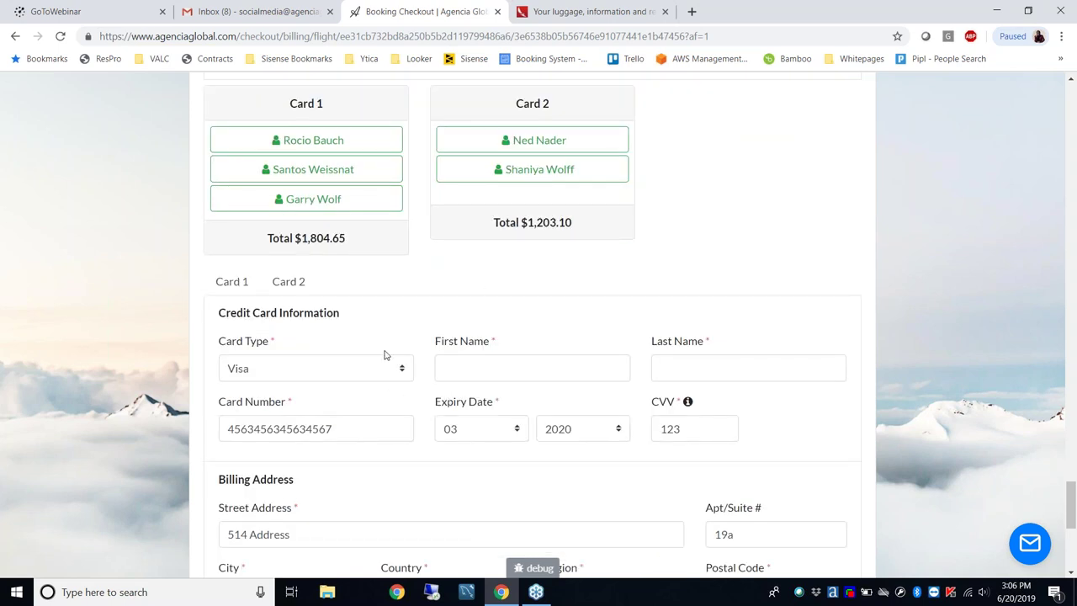
Switch to Single payment and start on the cardholder's First Name field
scroll(522, 364, "up", 7)
left_click(226, 289)
scroll(455, 334, "down", 3)
left_click(498, 259)
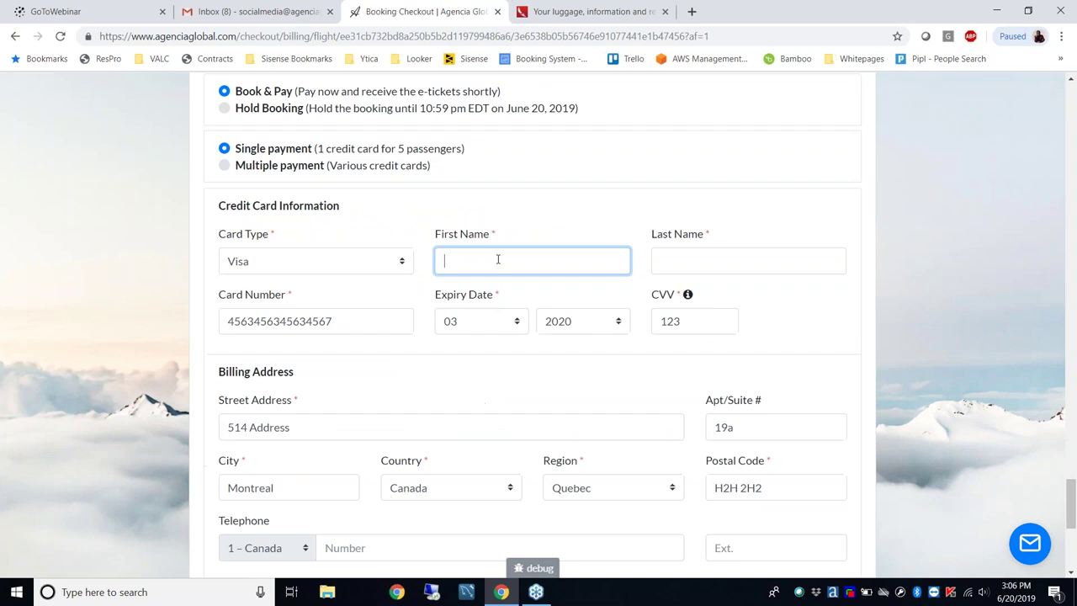
Attempt BOOK & PAY, which flags Card 1's missing last name
scroll(410, 168, "down", 2)
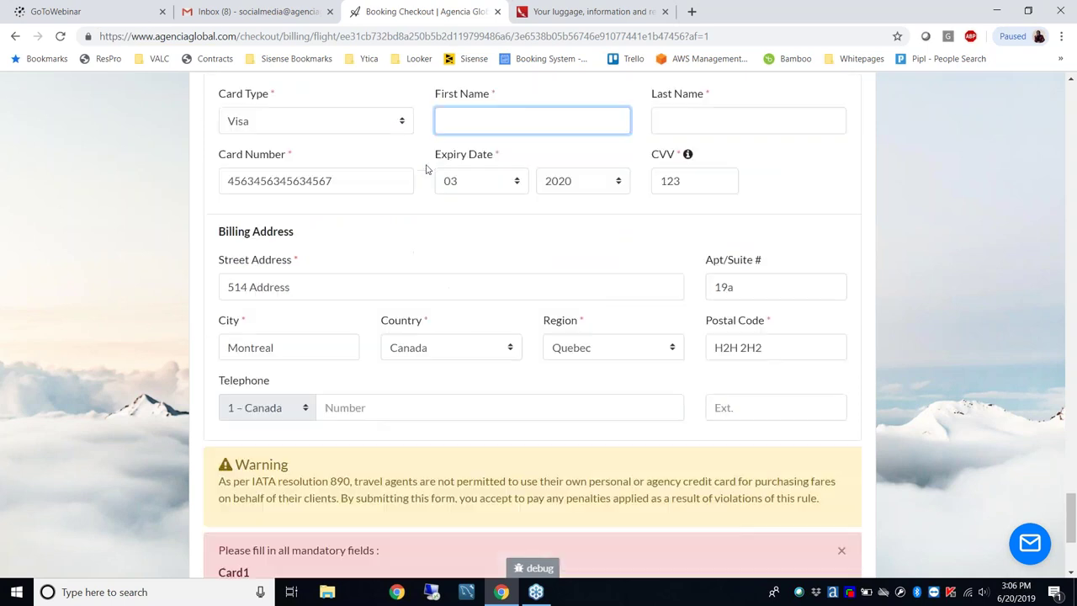
scroll(478, 168, "up", 1)
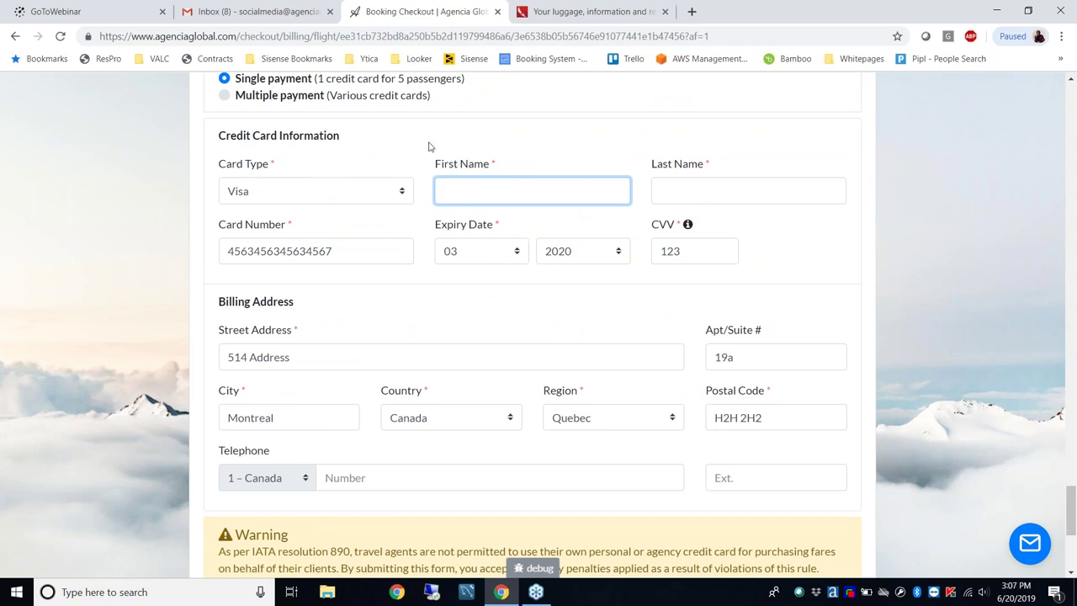
scroll(428, 146, "down", 1)
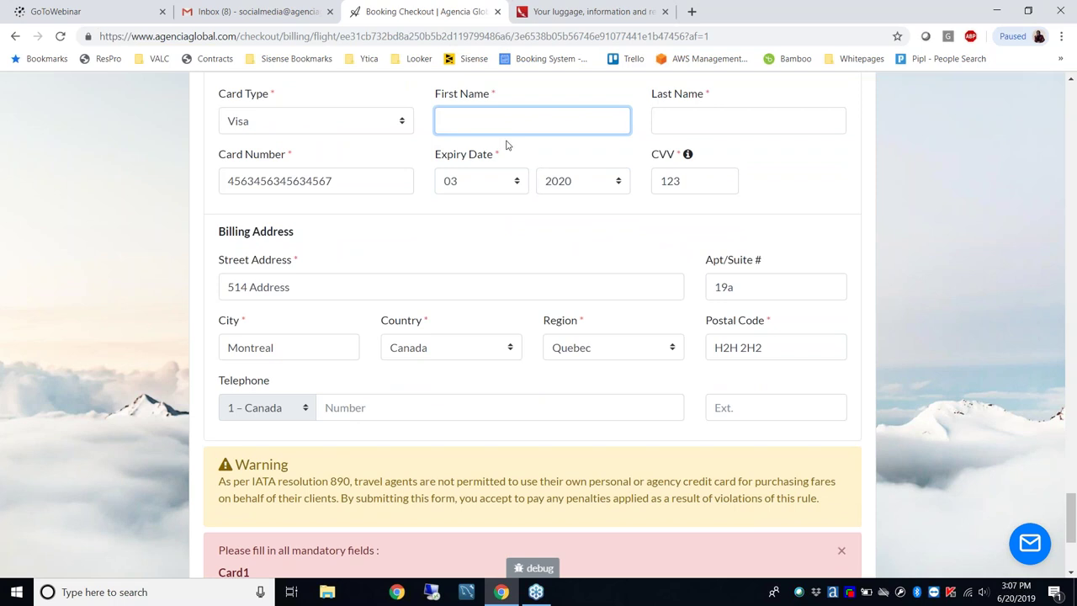
scroll(506, 146, "down", 3)
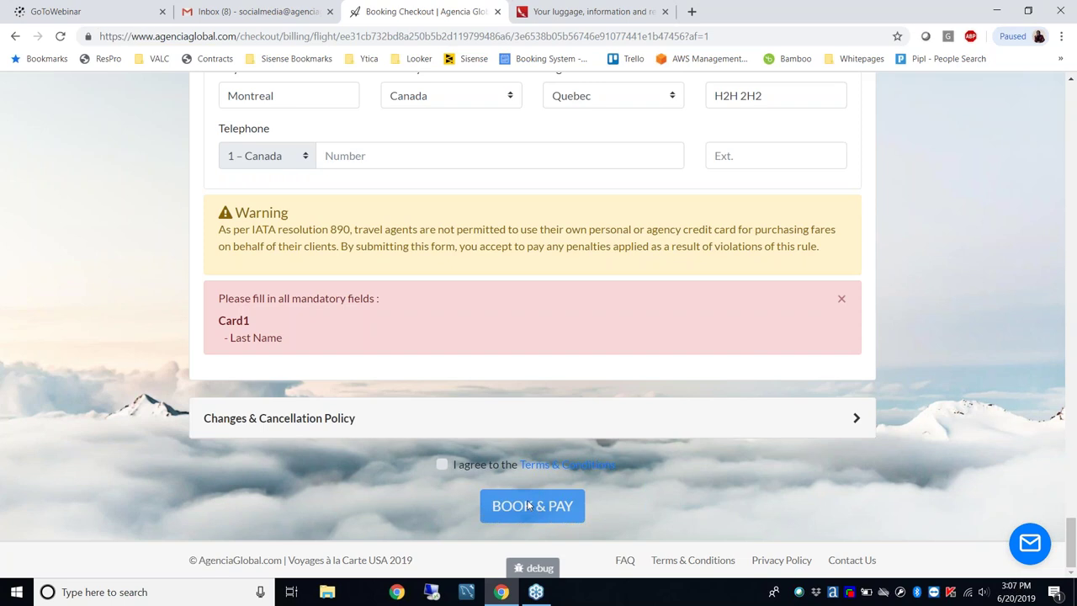
left_click(528, 505)
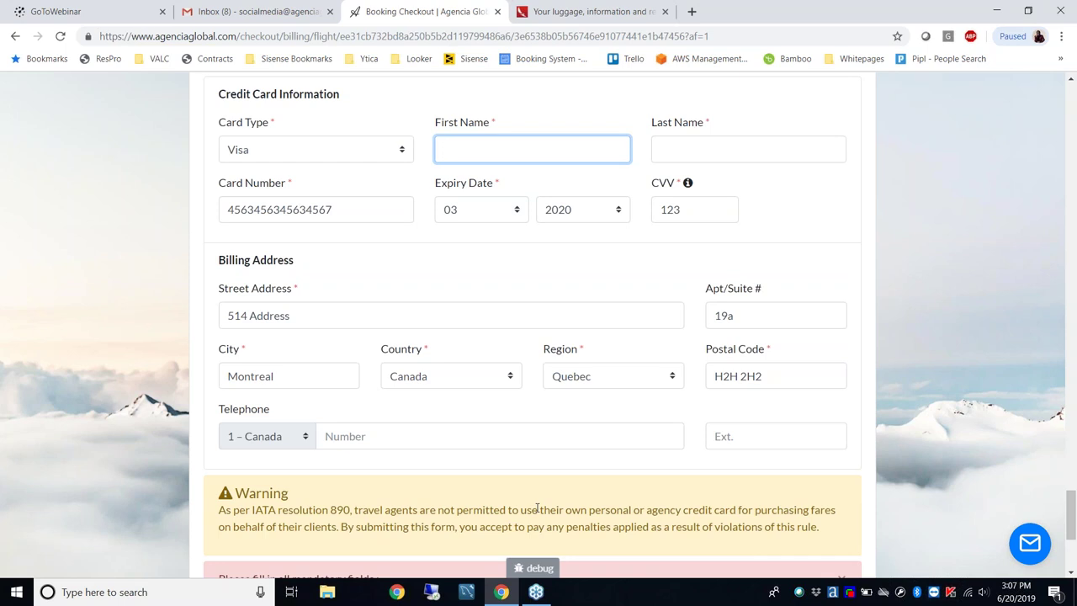
scroll(535, 508, "down", 3)
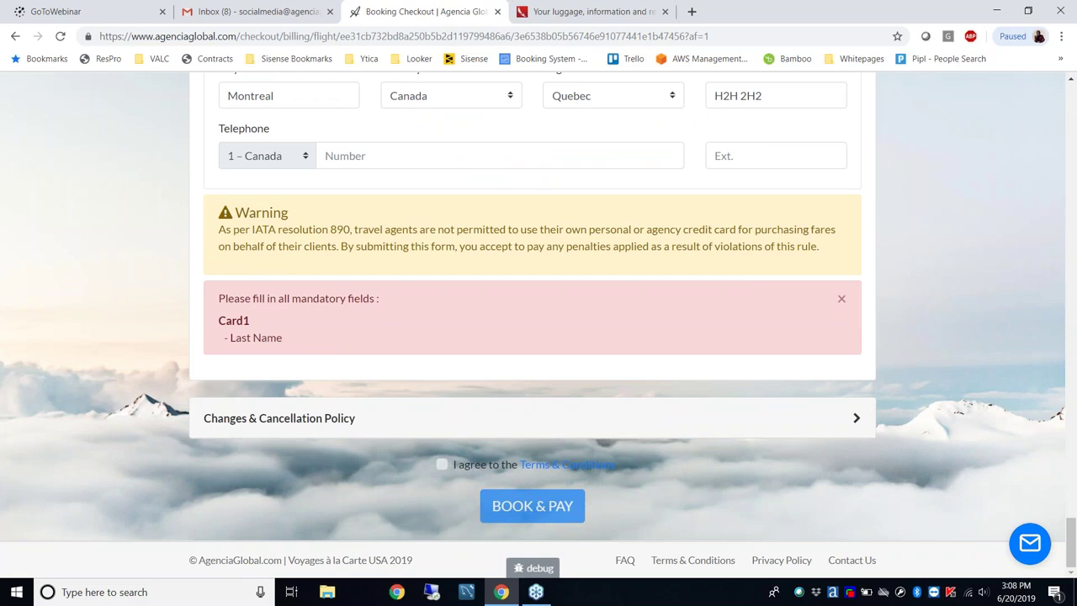
Retry BOOK & PAY, then go to the Agency Details page
left_click(532, 505)
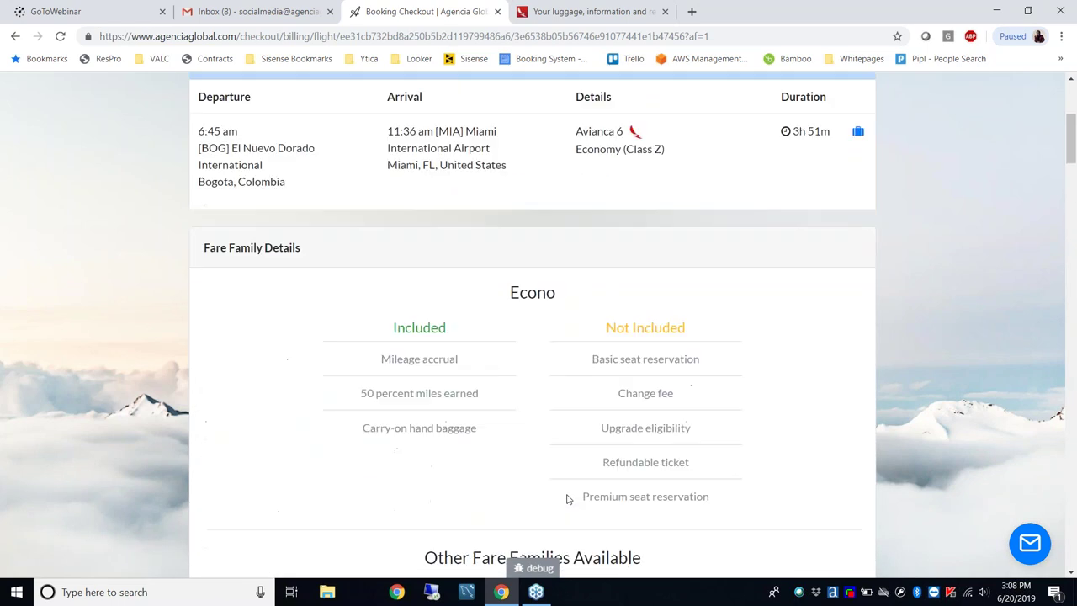
left_click(701, 125)
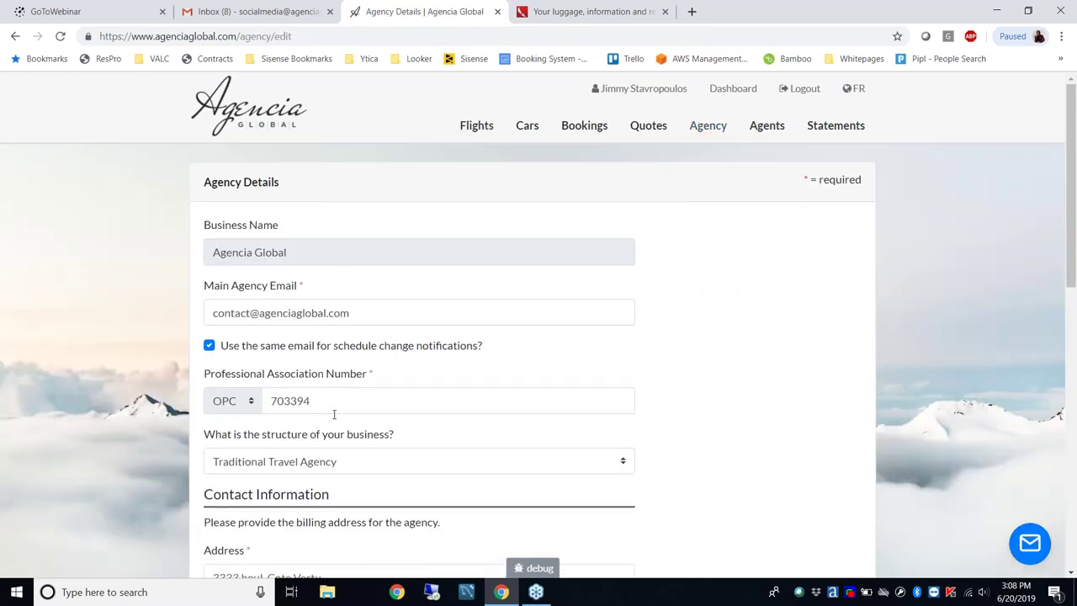
Review the agency's email and OPC details, then go to the Search Flights page
scroll(416, 385, "down", 3)
scroll(348, 374, "down", 3)
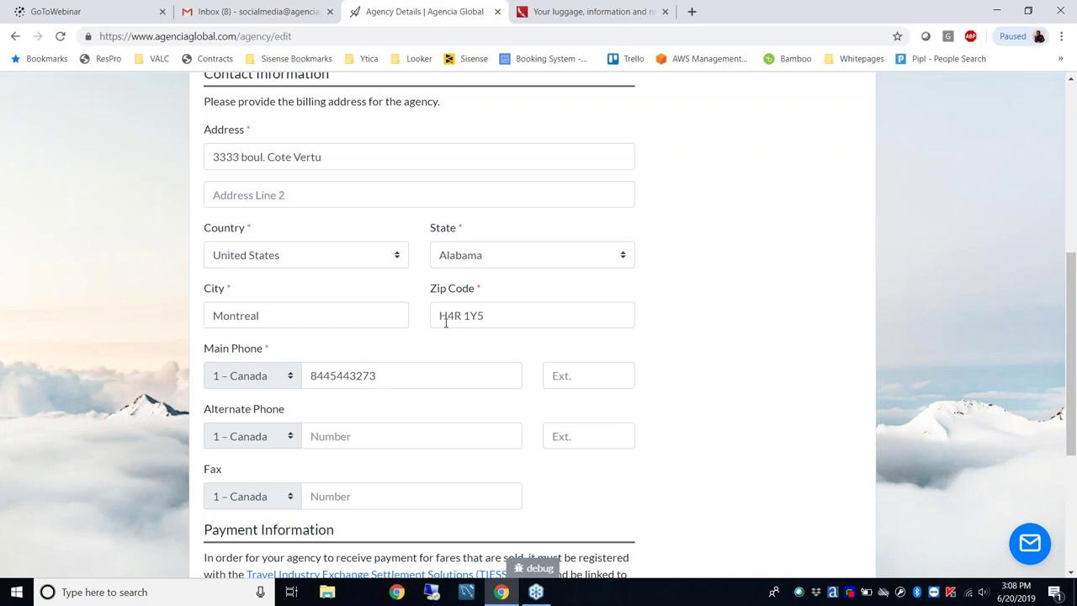
scroll(446, 323, "up", 6)
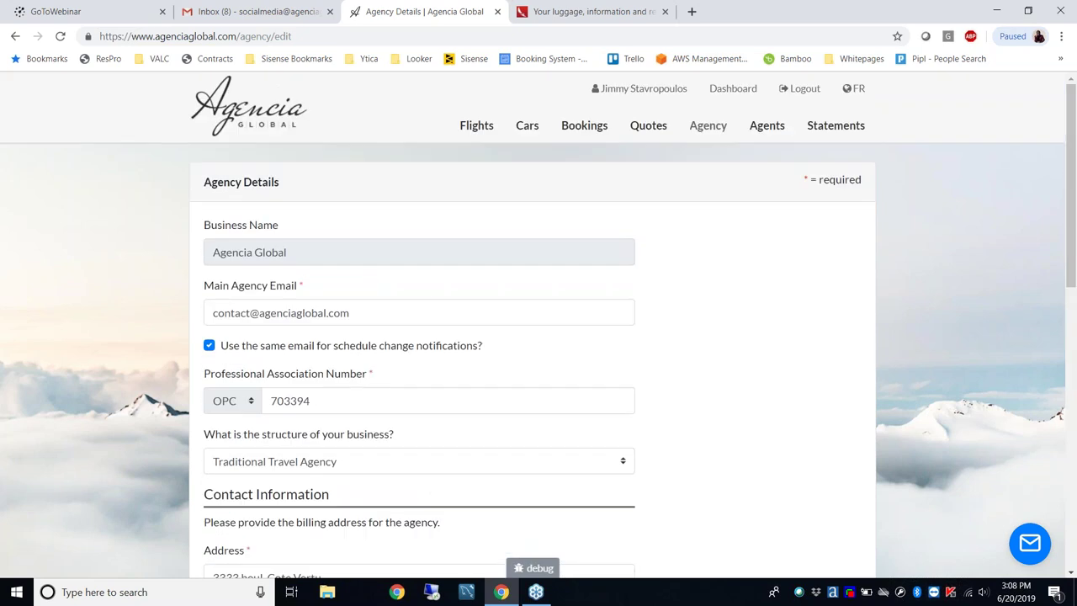
left_click(475, 130)
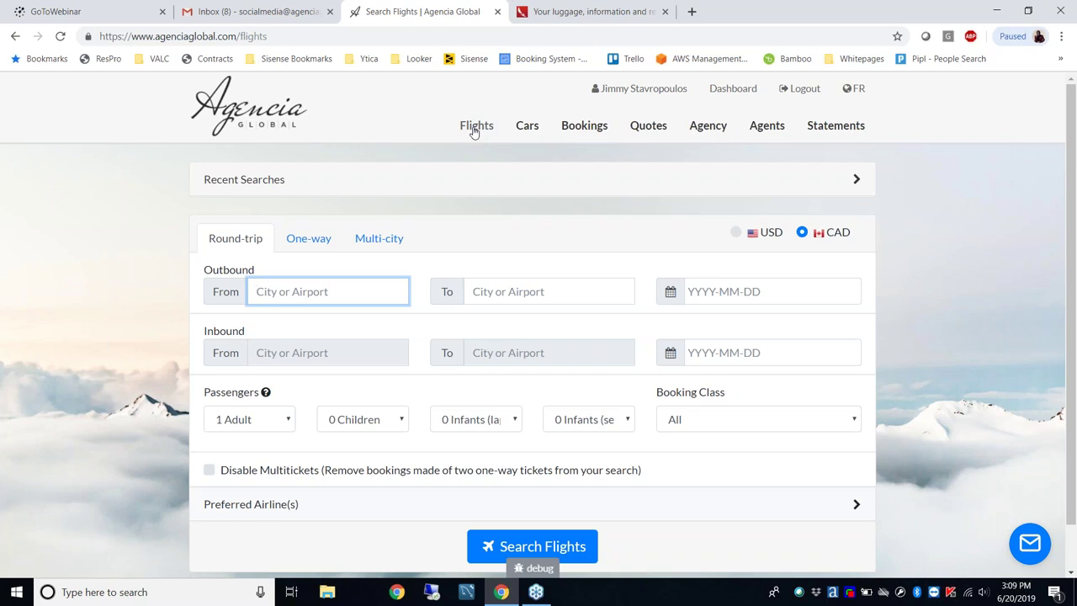
Enter the agent's e-mail address into the browser address bar, then dismiss the suggestions
left_click(309, 32)
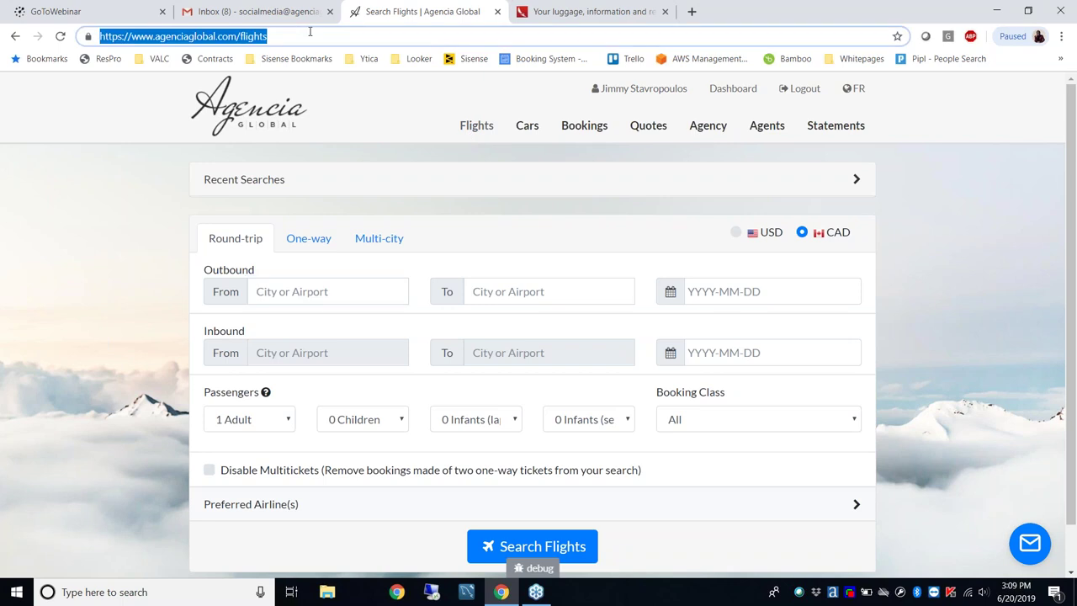
left_click(72, 114)
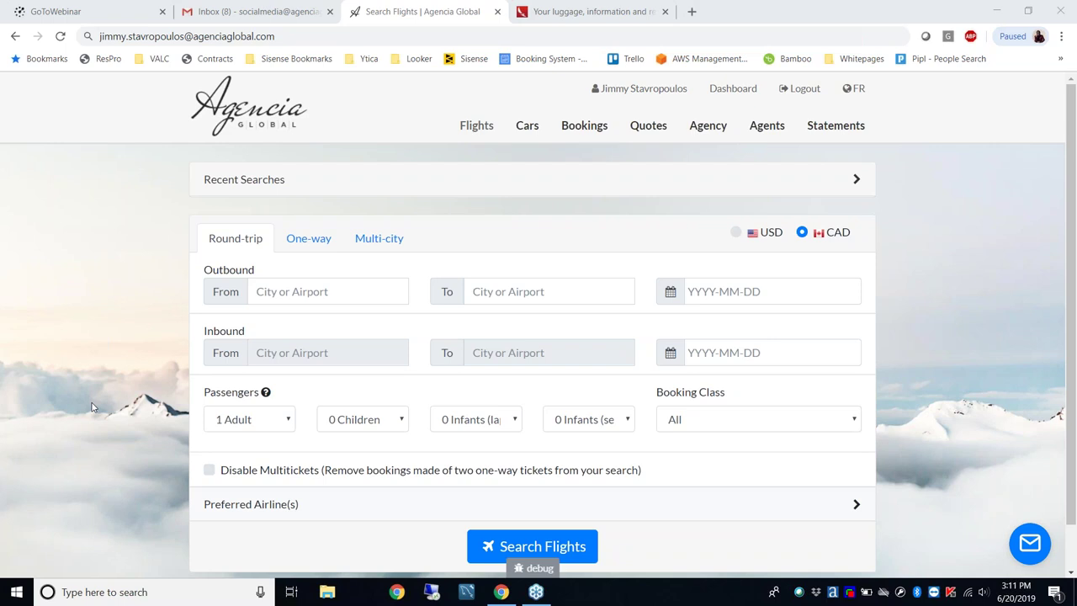
Keep the Passengers Adults dropdown at 1 Adult and close it
left_click(285, 426)
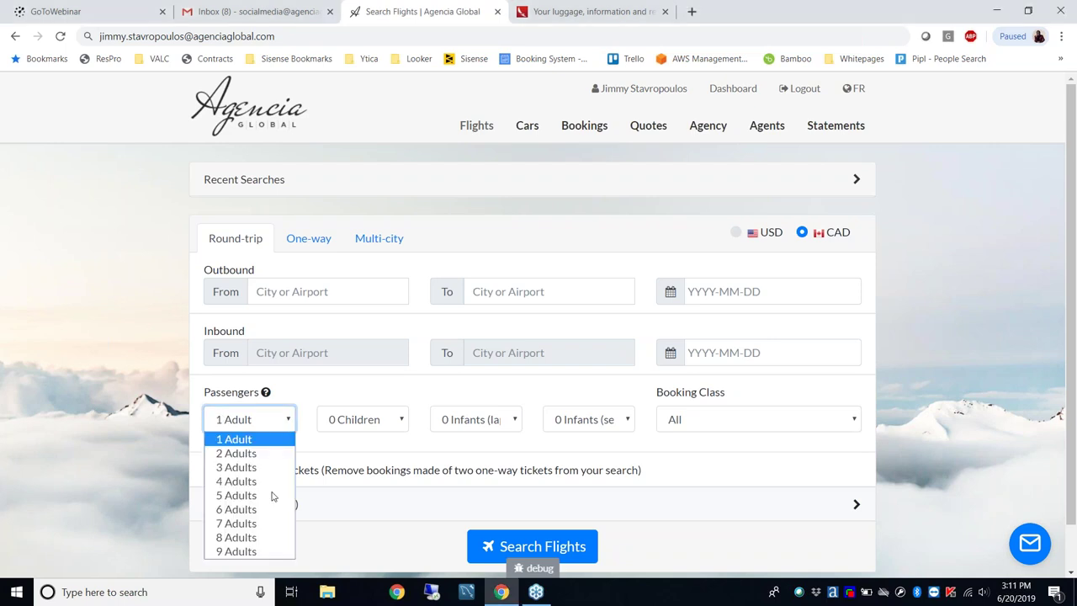
left_click(244, 438)
left_click(144, 384)
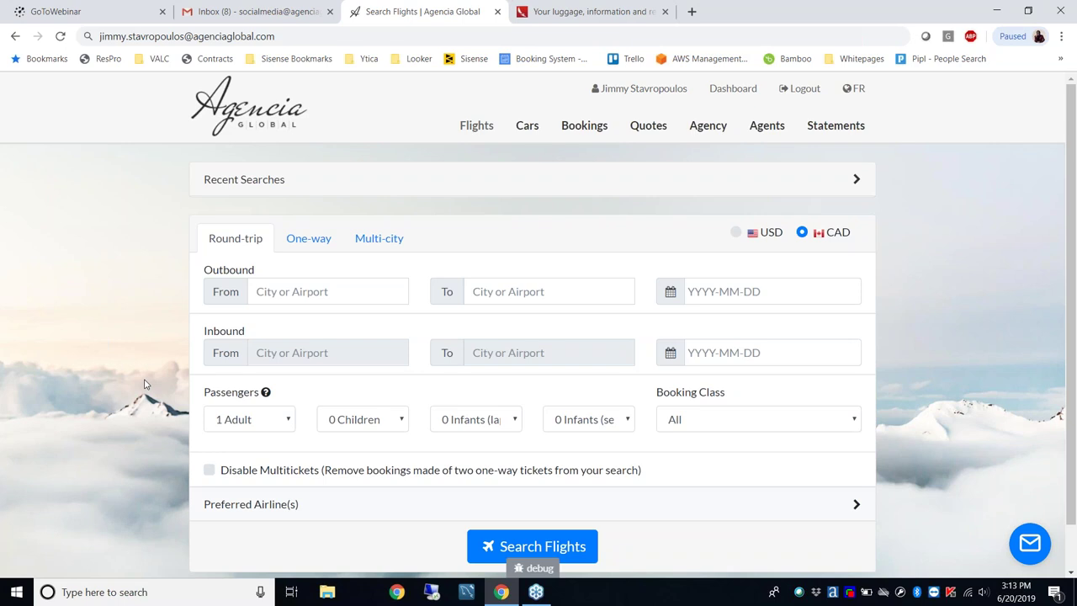
Go to the agent dashboard via the logo, then start a new booking from Book Flights
left_click(252, 139)
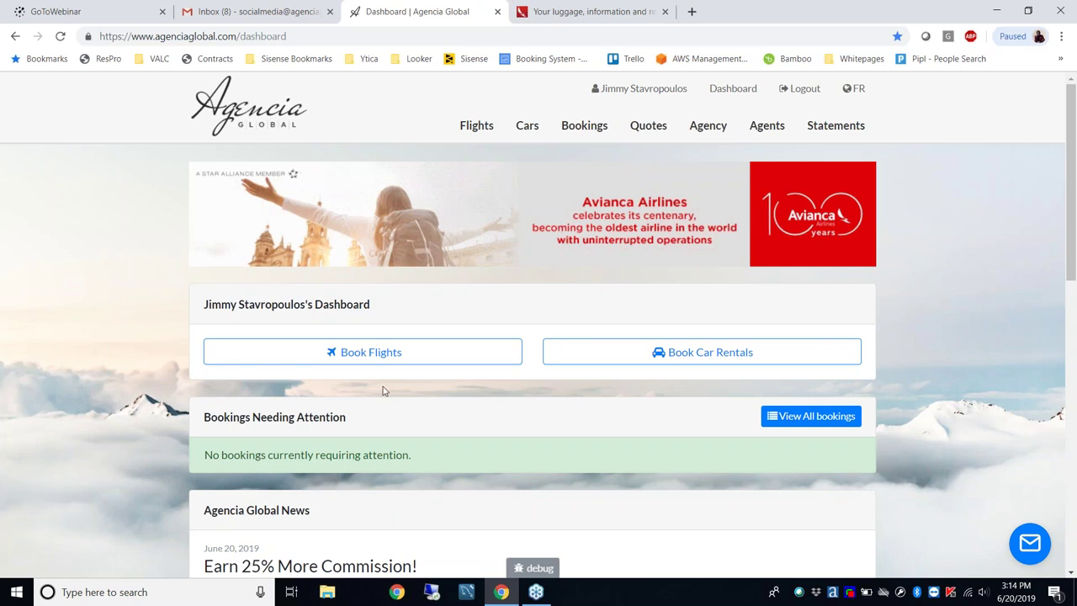
left_click(395, 356)
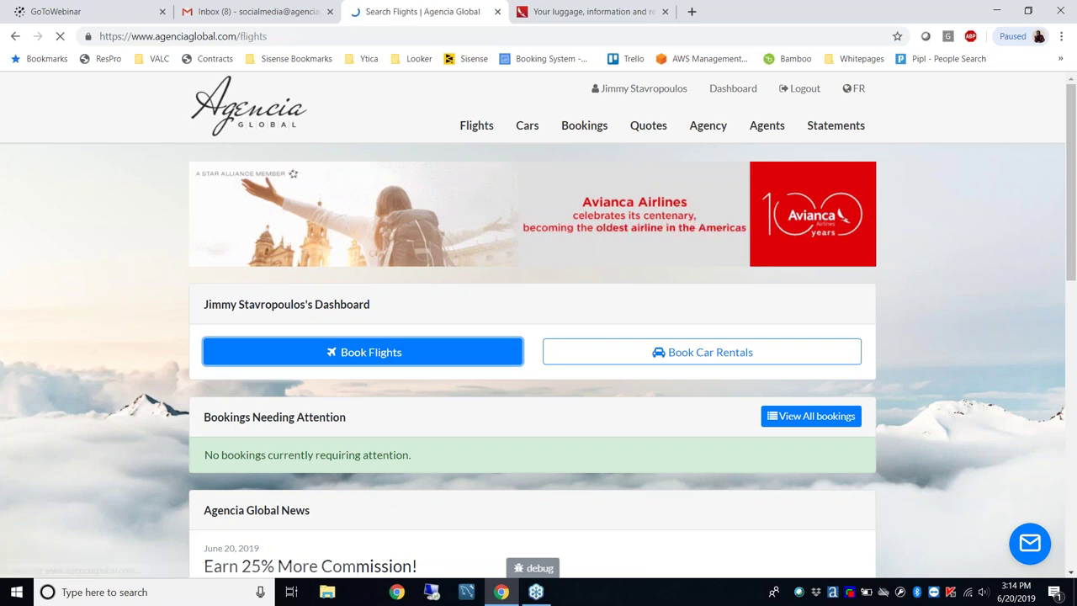
left_click(353, 292)
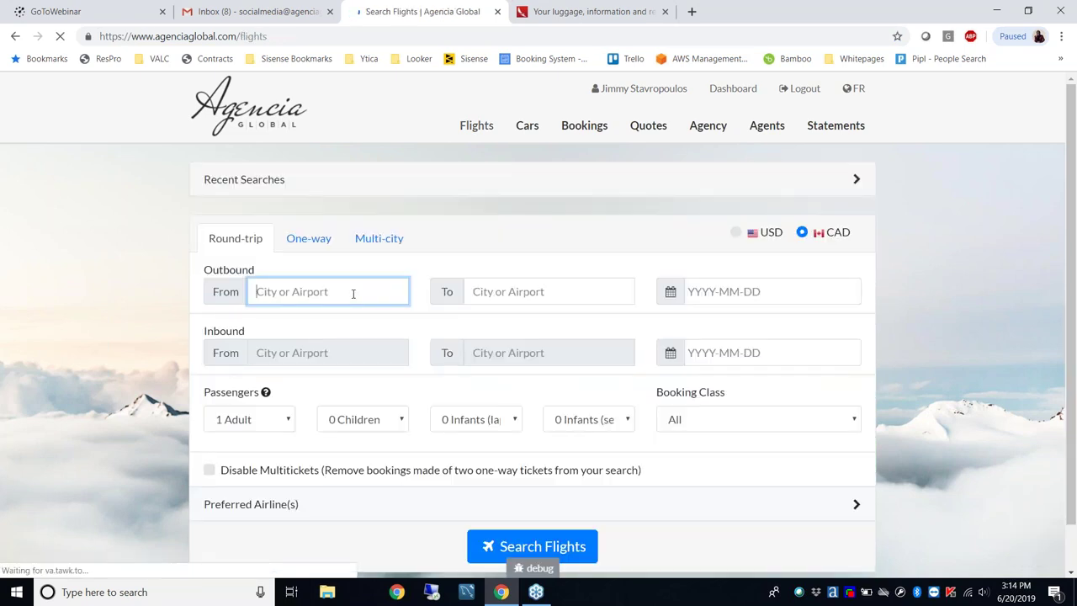
Reload the recent MIA→BOG round-trip search for Oct 16–28, 2019
left_click(328, 188)
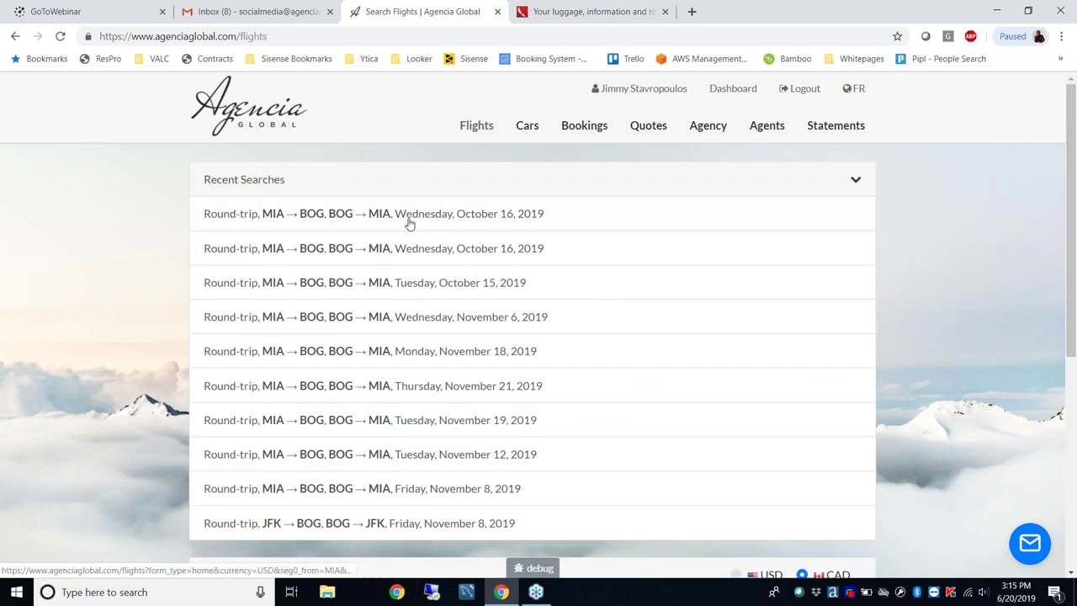
left_click(439, 215)
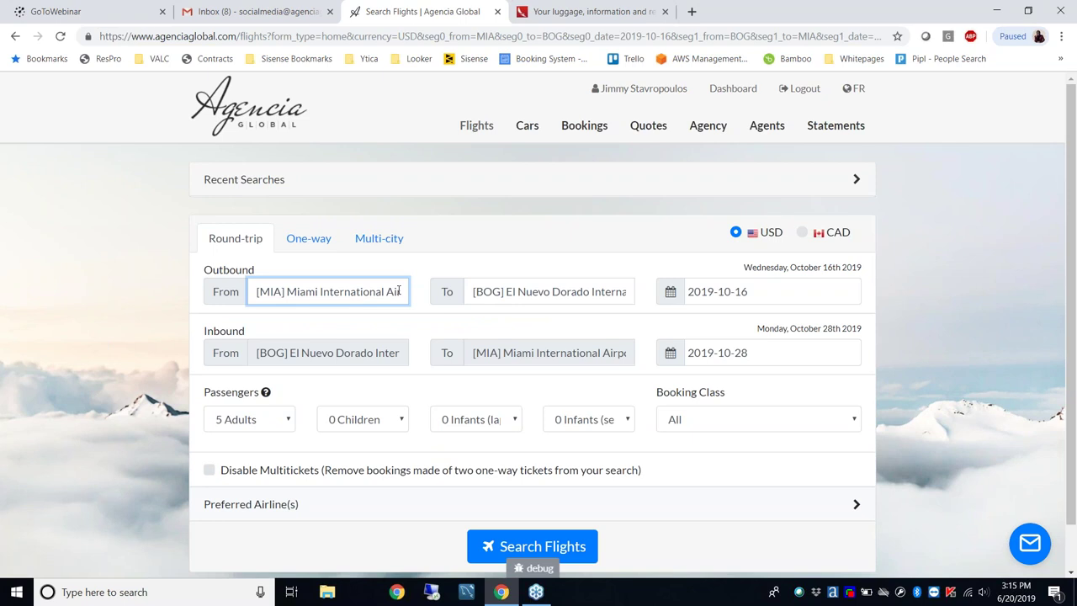
scroll(25, 424, "down", 1)
Set [AV] Avianca as the preferred airline and run the flight search
left_click(252, 455)
left_click(273, 488)
type("av")
left_click(216, 522)
scroll(163, 492, "down", 1)
scroll(163, 492, "down", 2)
left_click(505, 505)
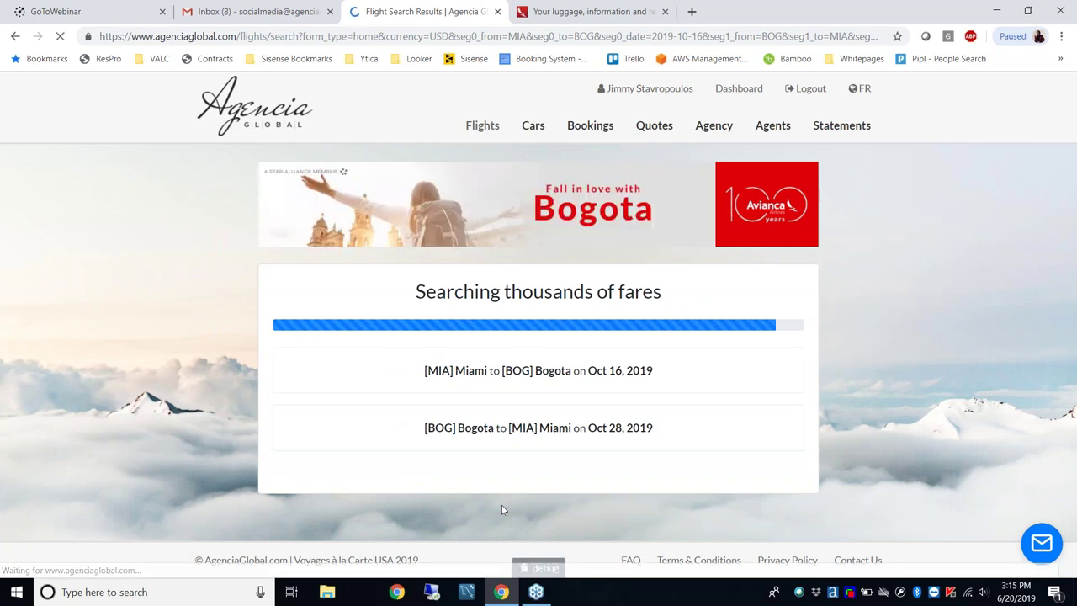
Book outbound AV9499 with return AV8 at the $1,844.40 Super Promo fare
scroll(368, 389, "down", 6)
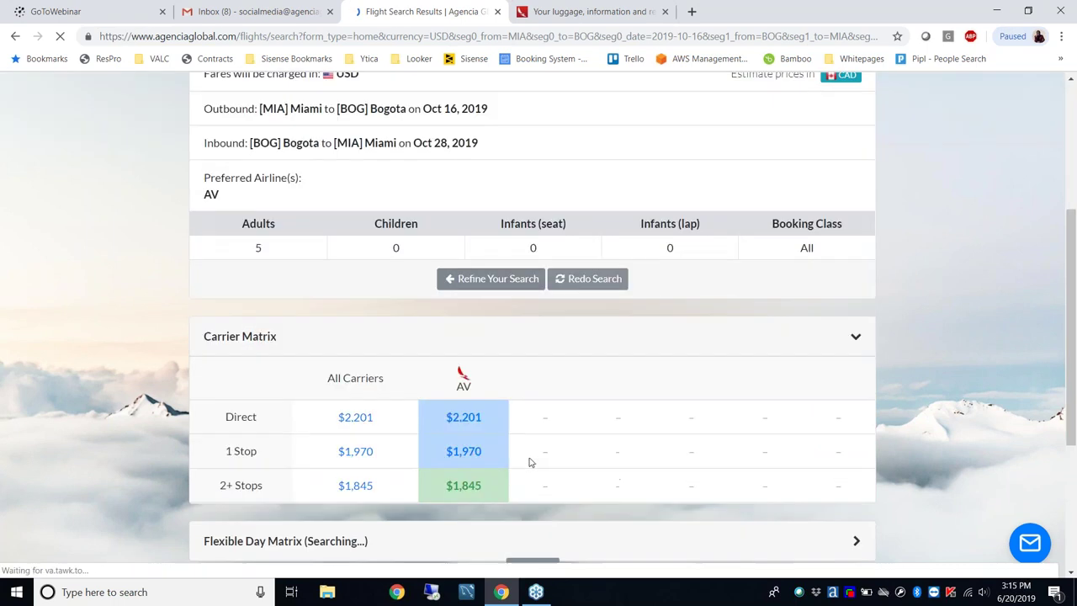
left_click(336, 458)
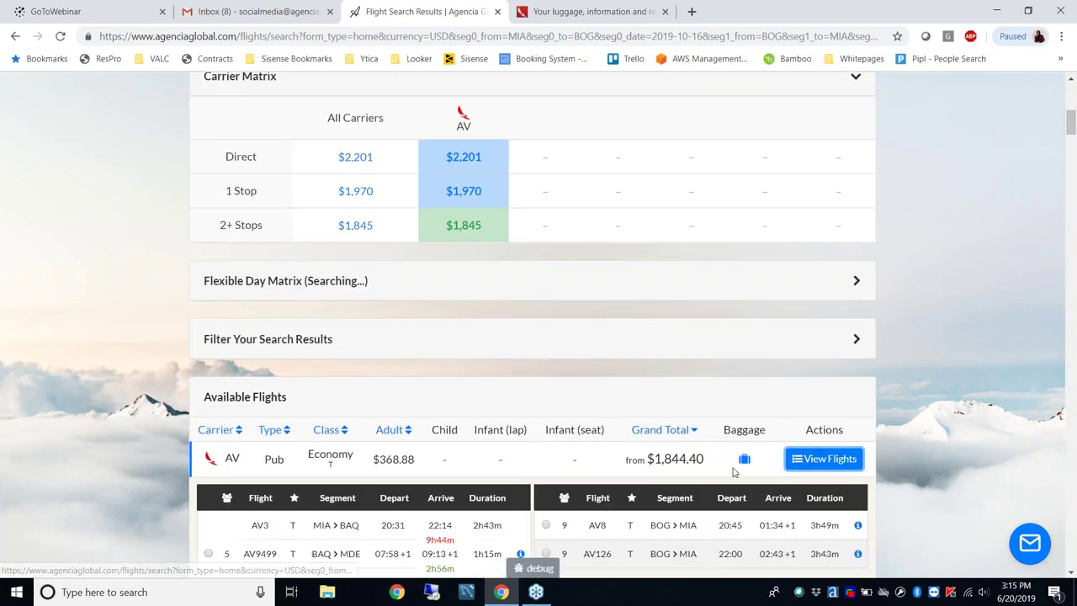
scroll(340, 471, "down", 2)
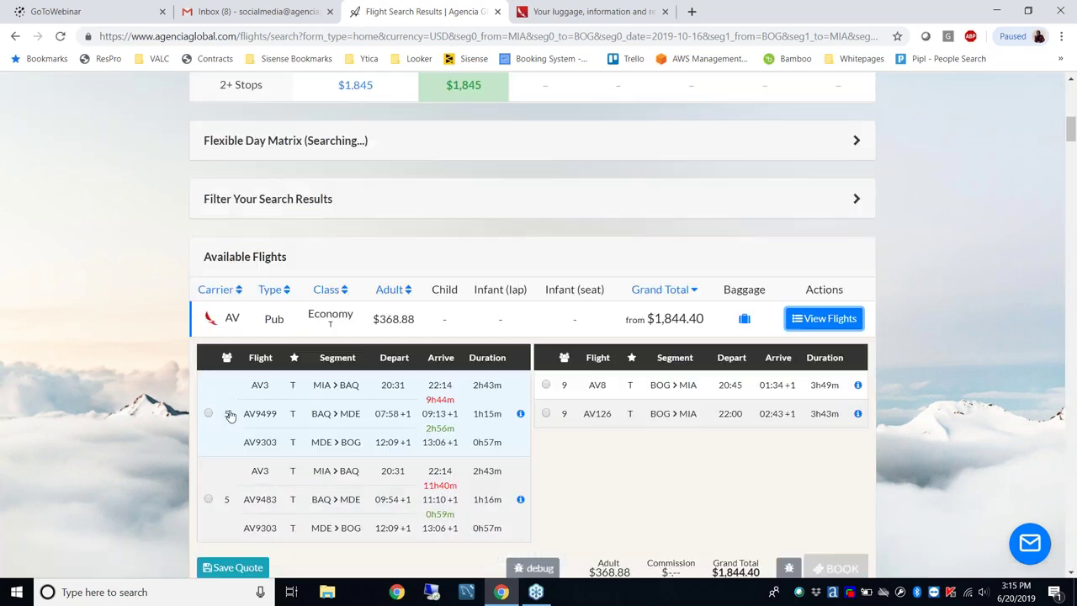
left_click(546, 386)
scroll(743, 407, "down", 4)
left_click(835, 316)
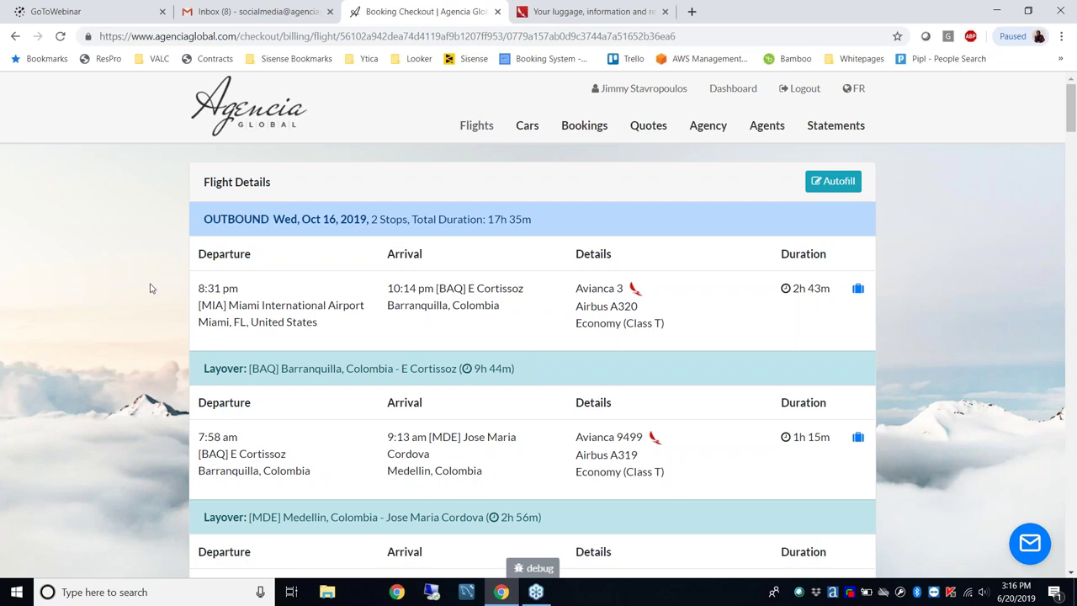
Scroll through the Booking Checkout page to review the unfilled mandatory card and billing fields
scroll(151, 288, "down", 5)
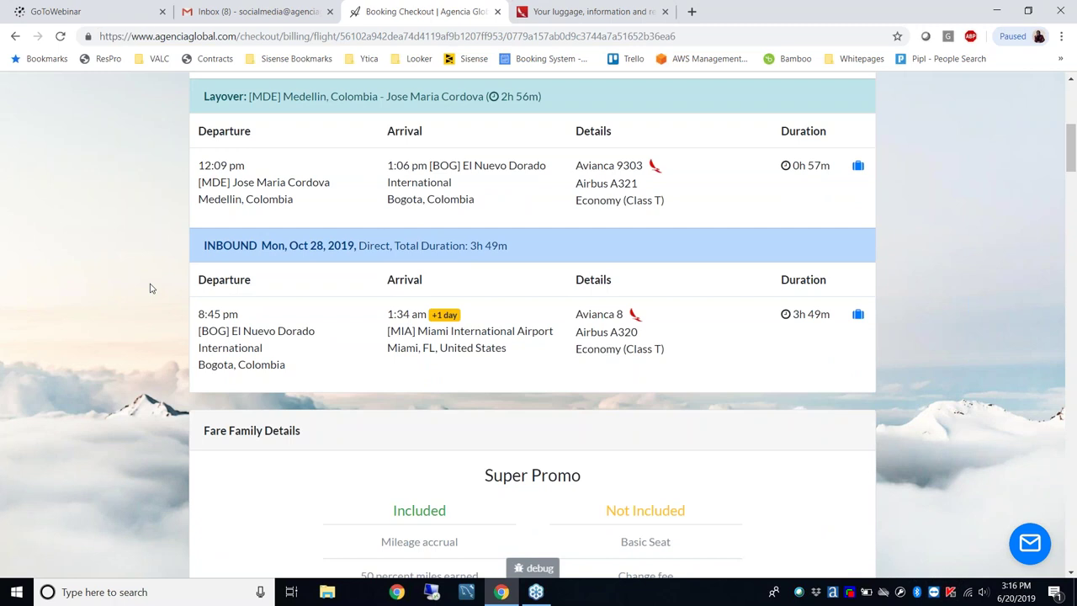
scroll(150, 288, "down", 10)
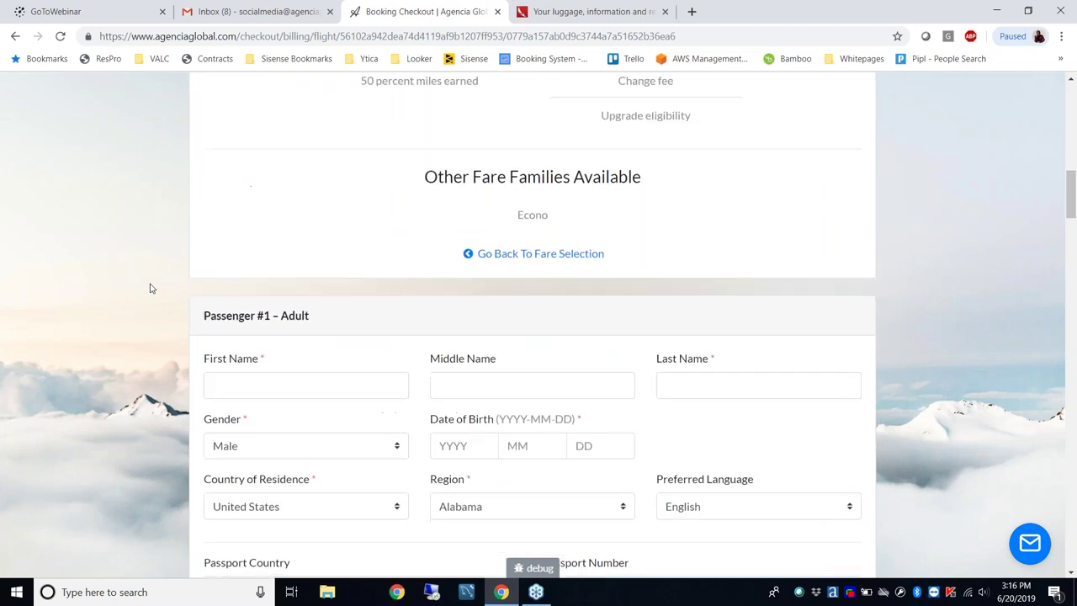
scroll(150, 288, "down", 10)
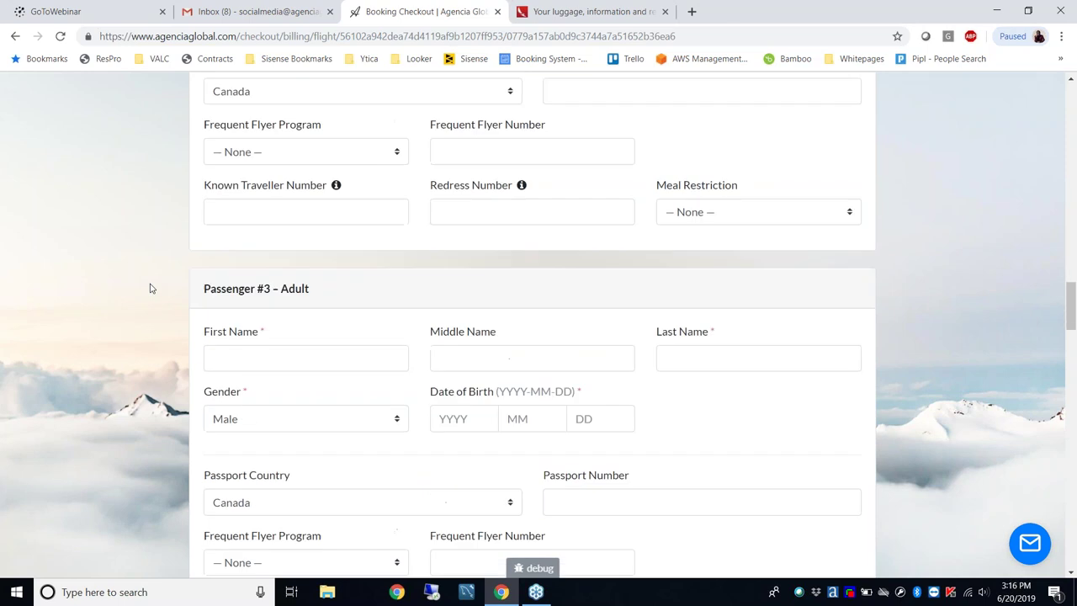
scroll(151, 289, "down", 12)
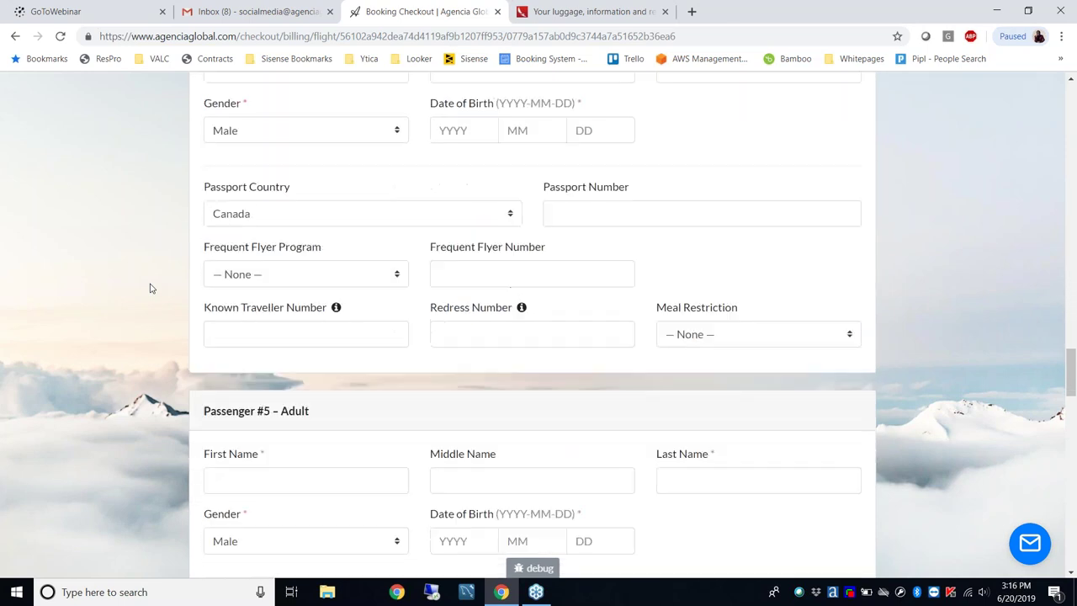
scroll(150, 288, "down", 6)
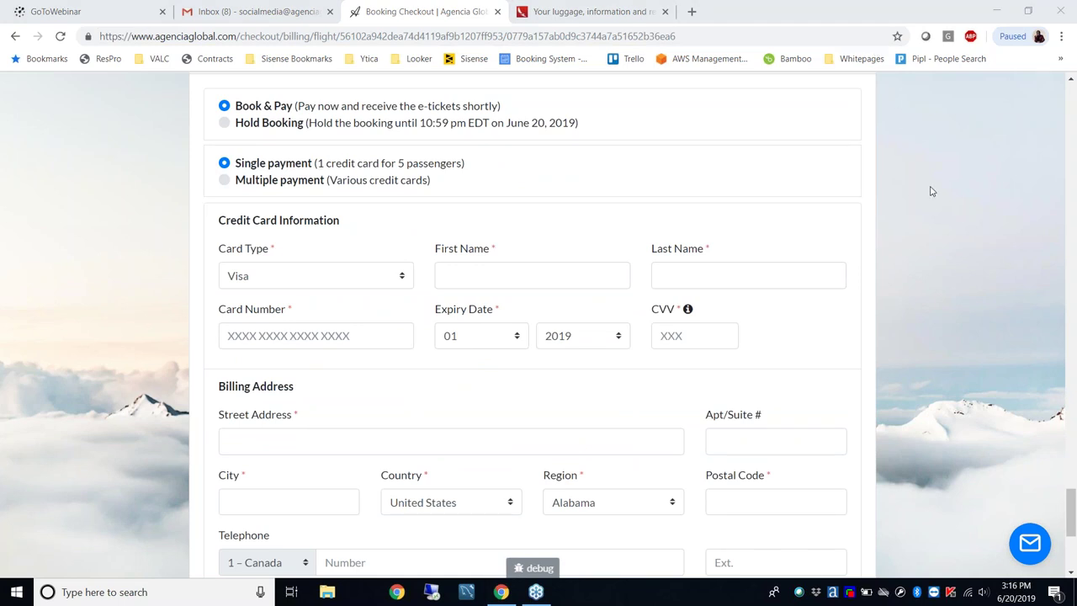
scroll(932, 192, "down", 1)
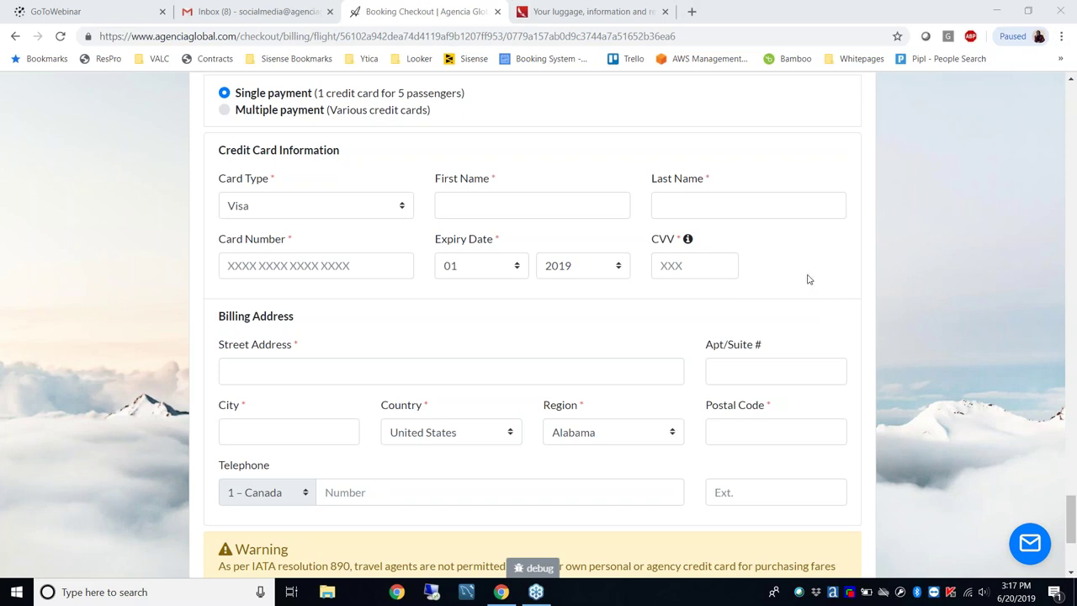
scroll(808, 280, "up", 20)
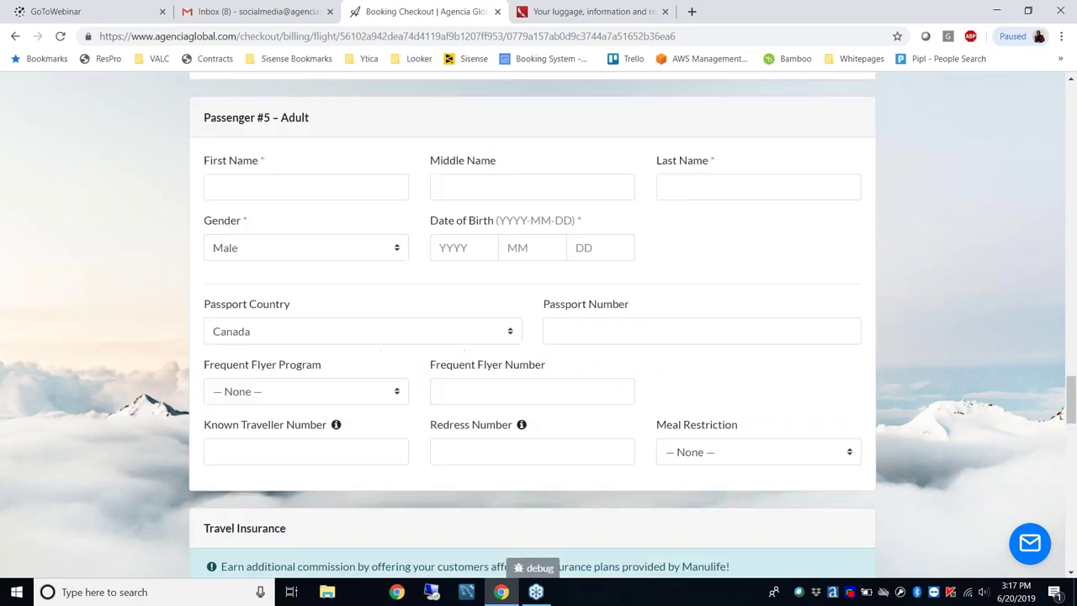
scroll(808, 279, "up", 20)
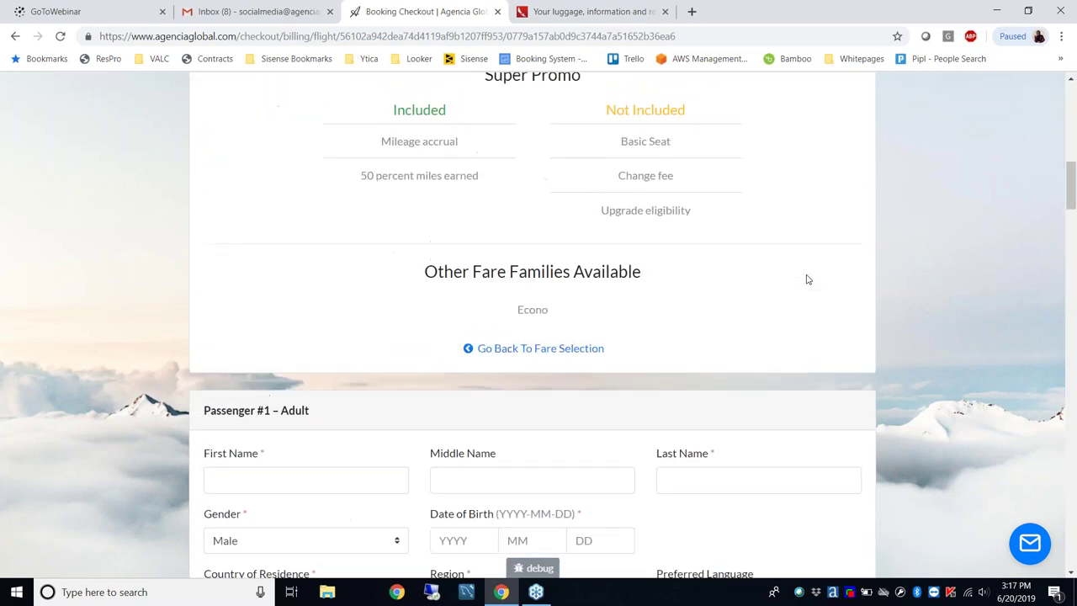
scroll(806, 279, "up", 4)
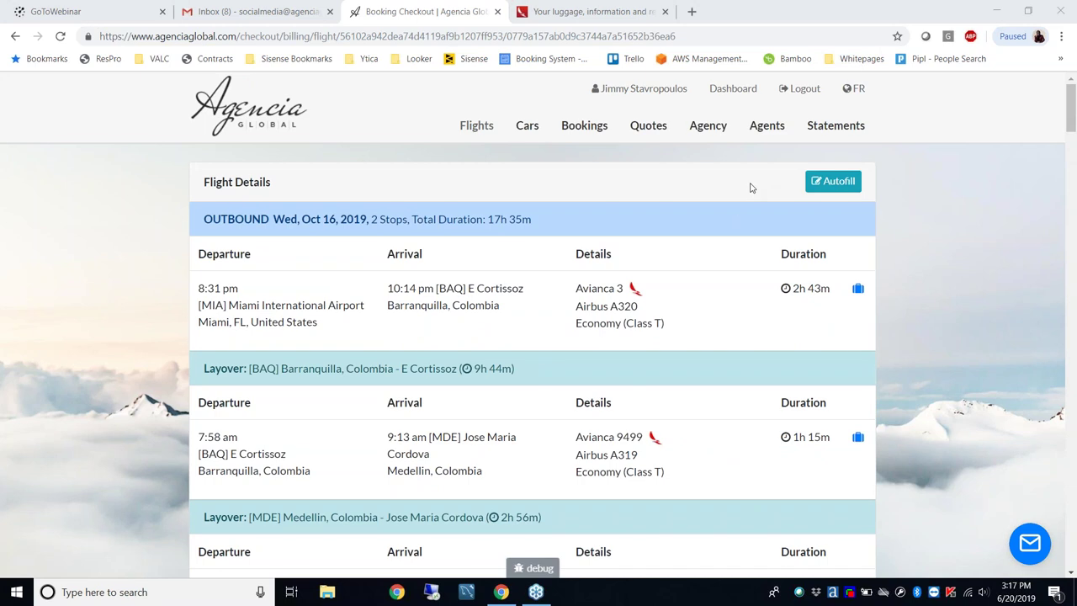
scroll(377, 186, "down", 12)
scroll(417, 210, "down", 20)
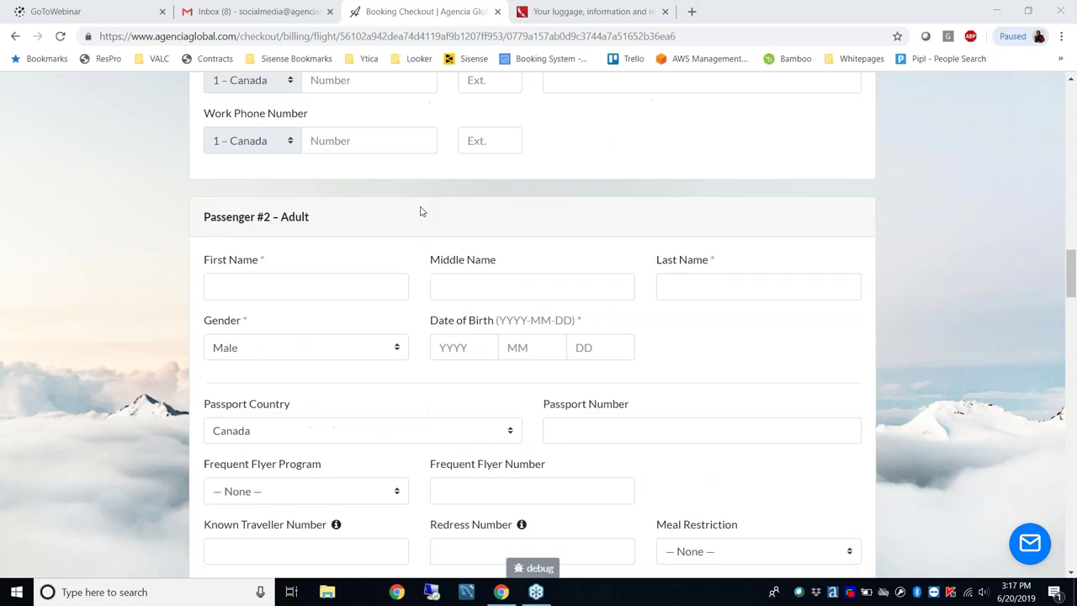
scroll(421, 211, "down", 15)
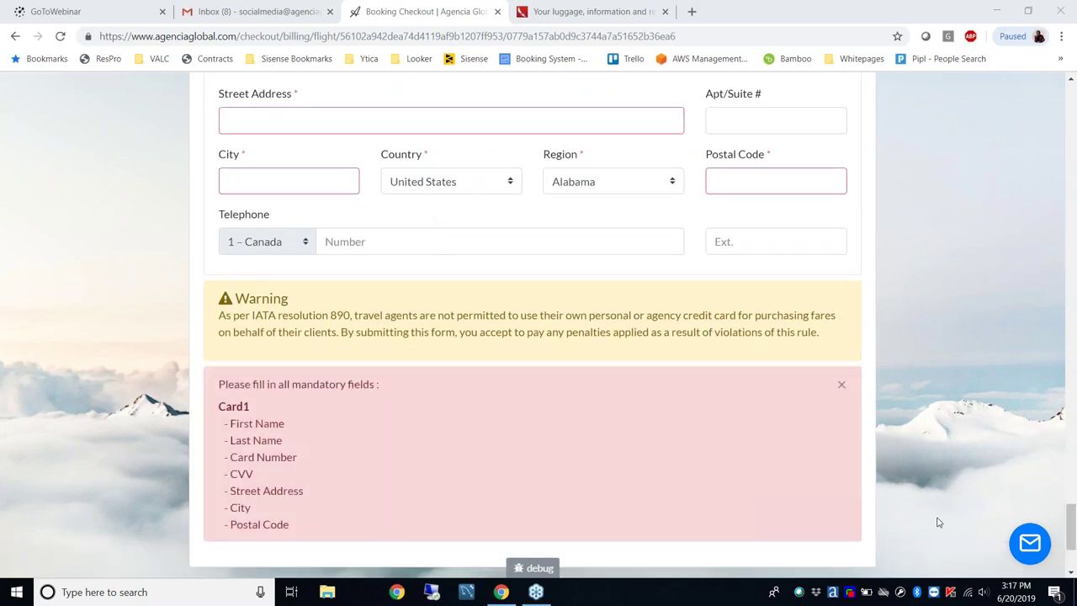
scroll(940, 516, "down", 2)
Open the Contact Us page from the footer and highlight the support phone number
left_click(862, 564)
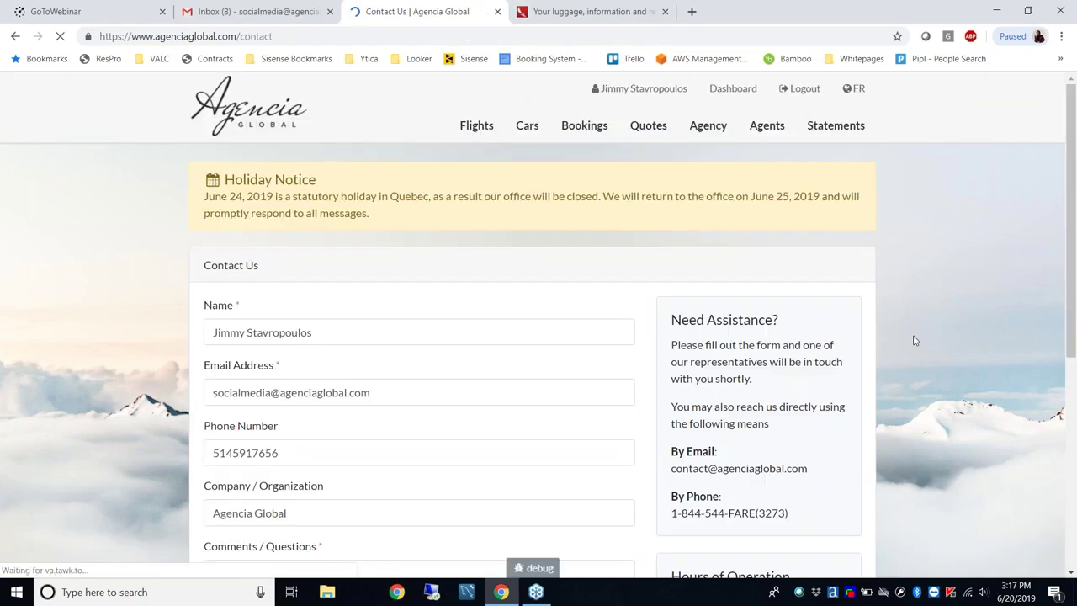
scroll(914, 343, "down", 3)
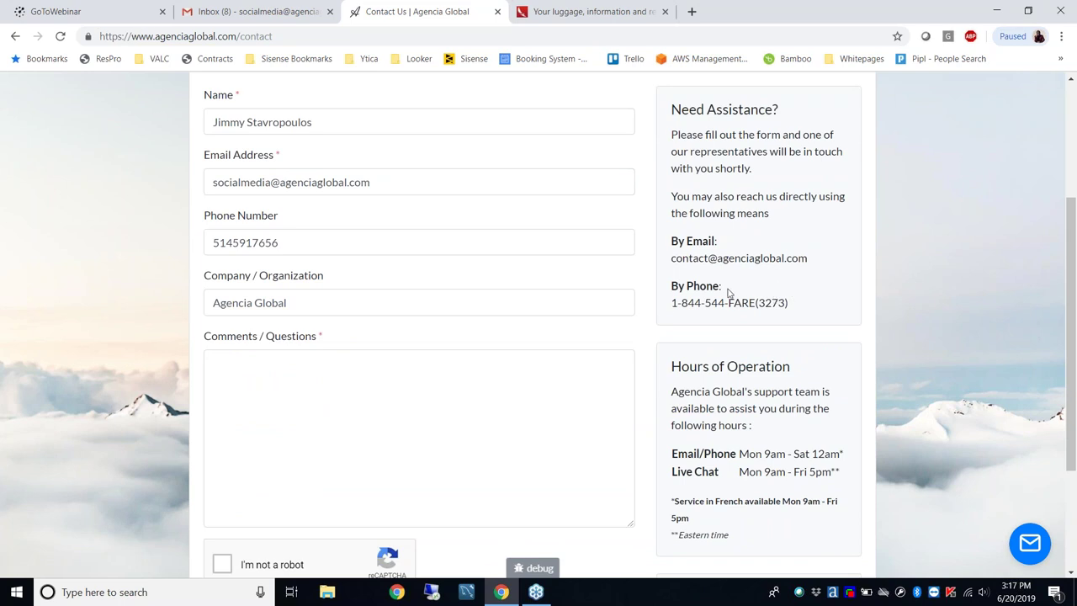
left_click_drag(672, 308, 793, 303)
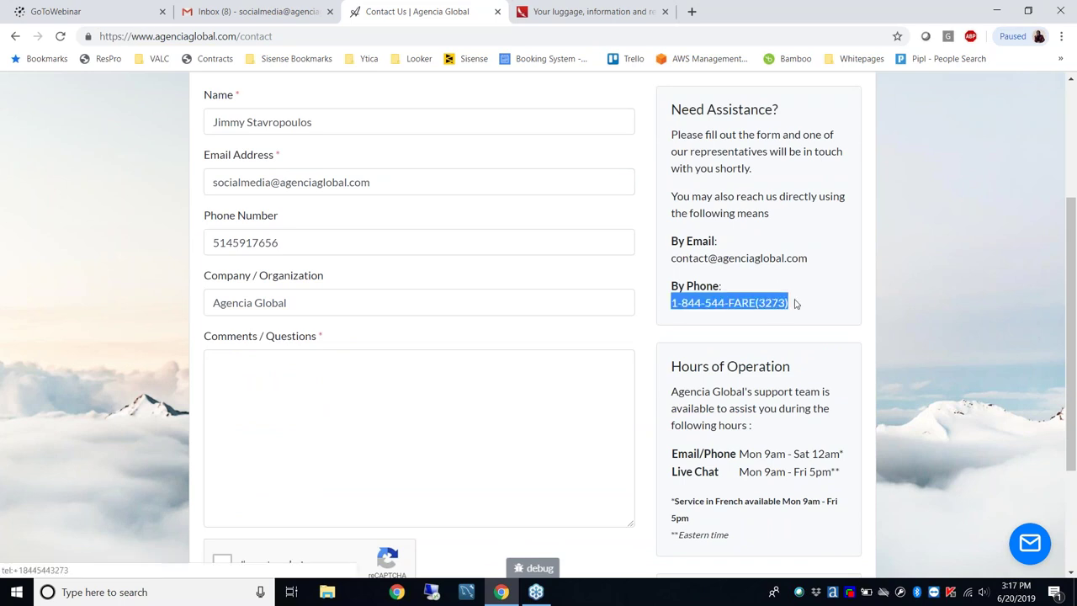
left_click(906, 400)
Highlight the e-mail, phone and live chat support hours, then open the offline chat form
left_click_drag(845, 454, 757, 460)
left_click(852, 455)
left_click_drag(672, 497, 739, 455)
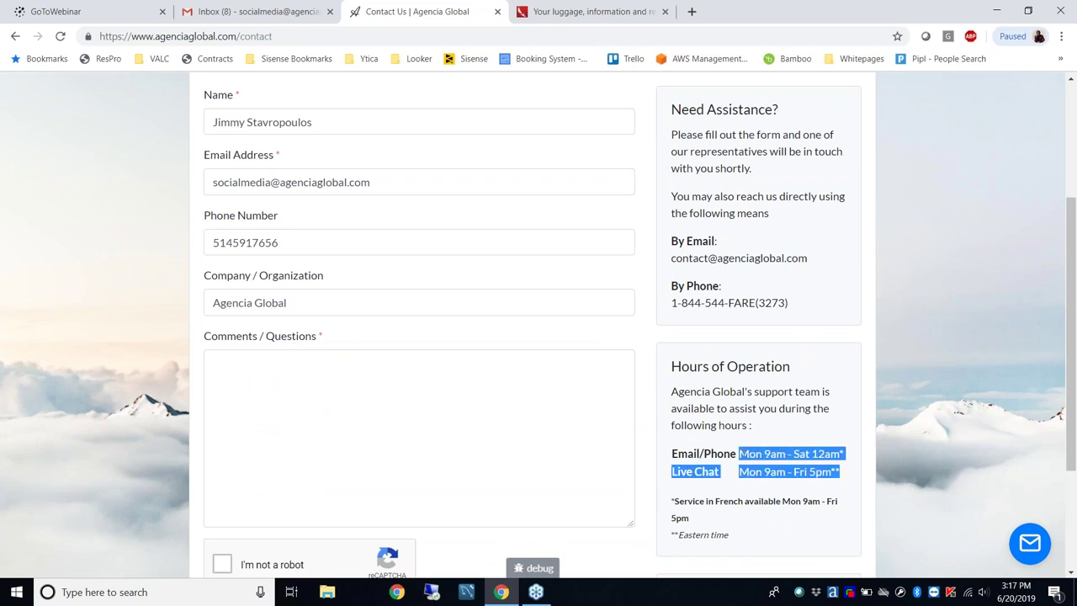
left_click(841, 472)
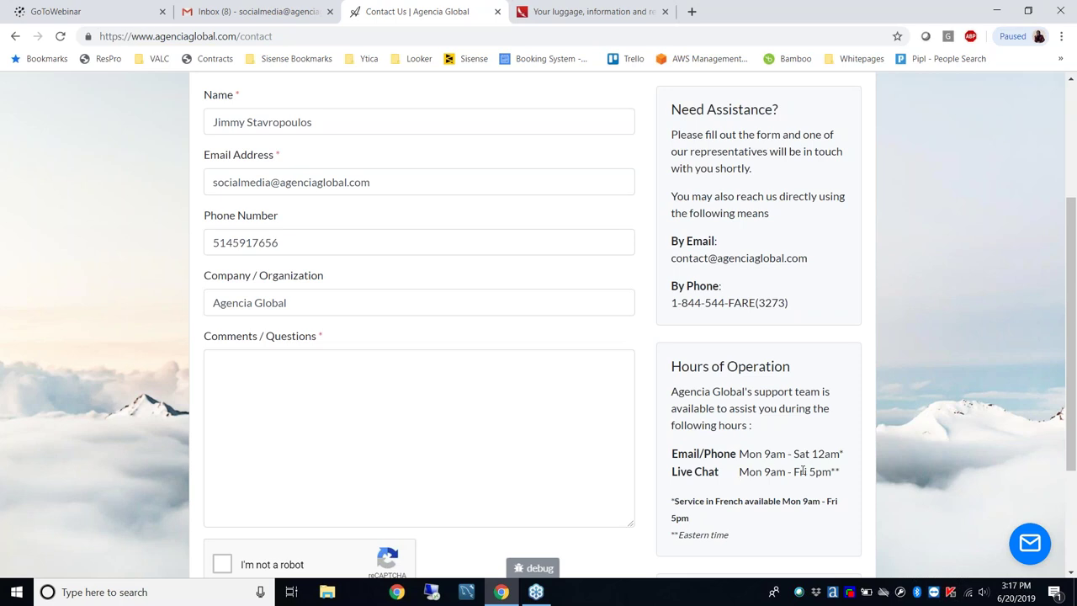
left_click(1031, 544)
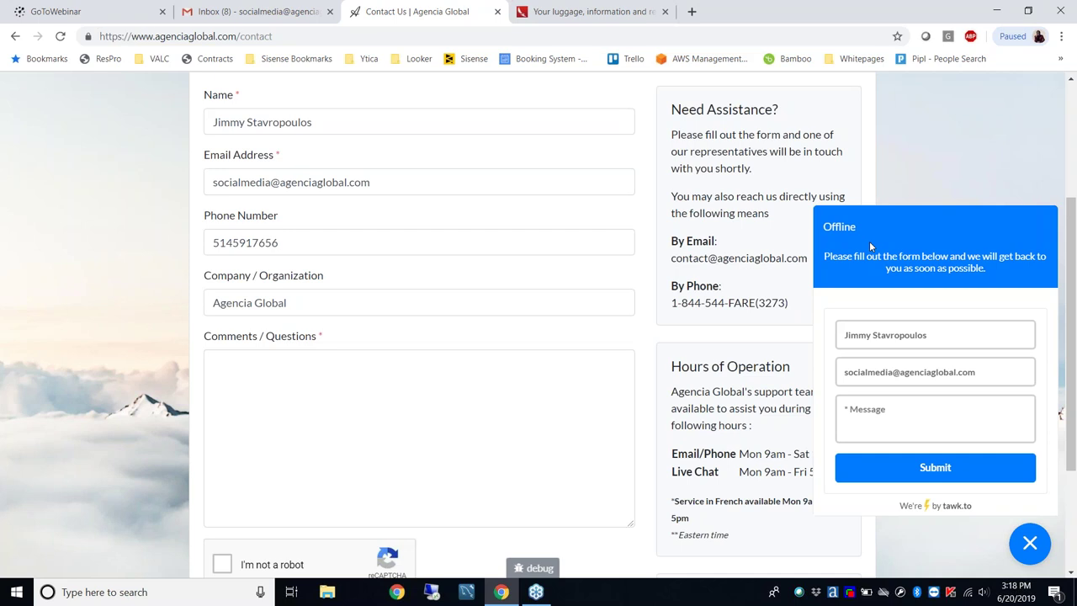
Send 'Hello' through the offline support chat form, then close the chat panel
left_click(1035, 532)
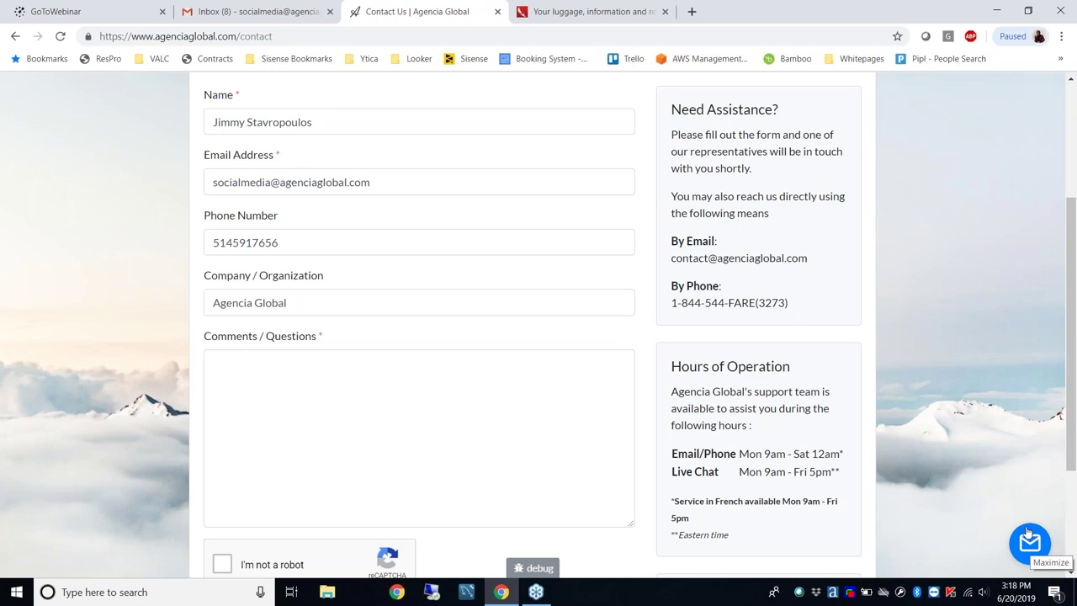
left_click(1031, 547)
left_click(926, 429)
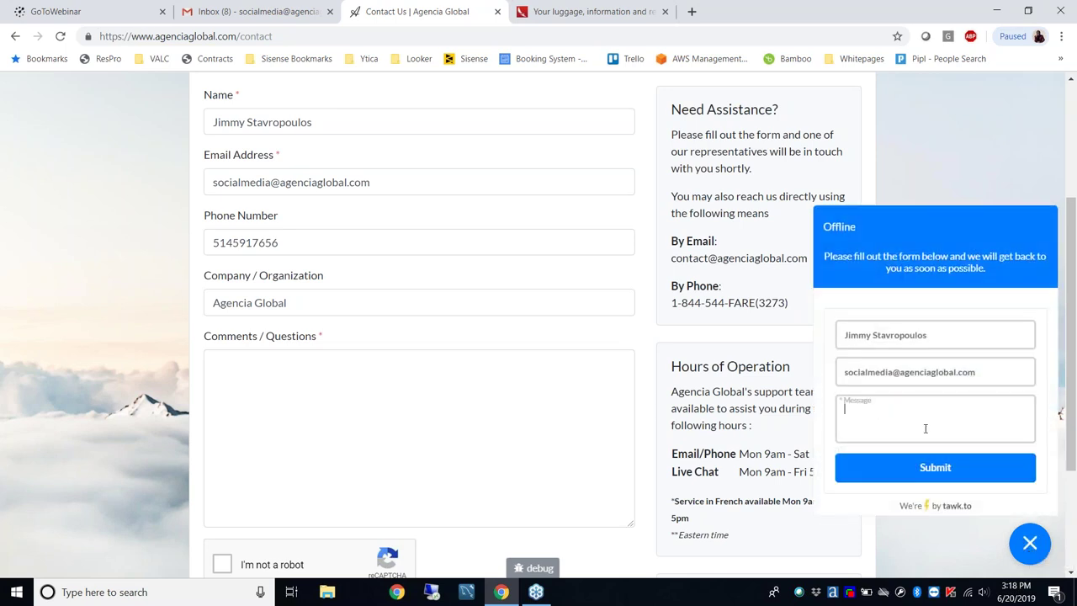
type("Hello")
left_click(953, 480)
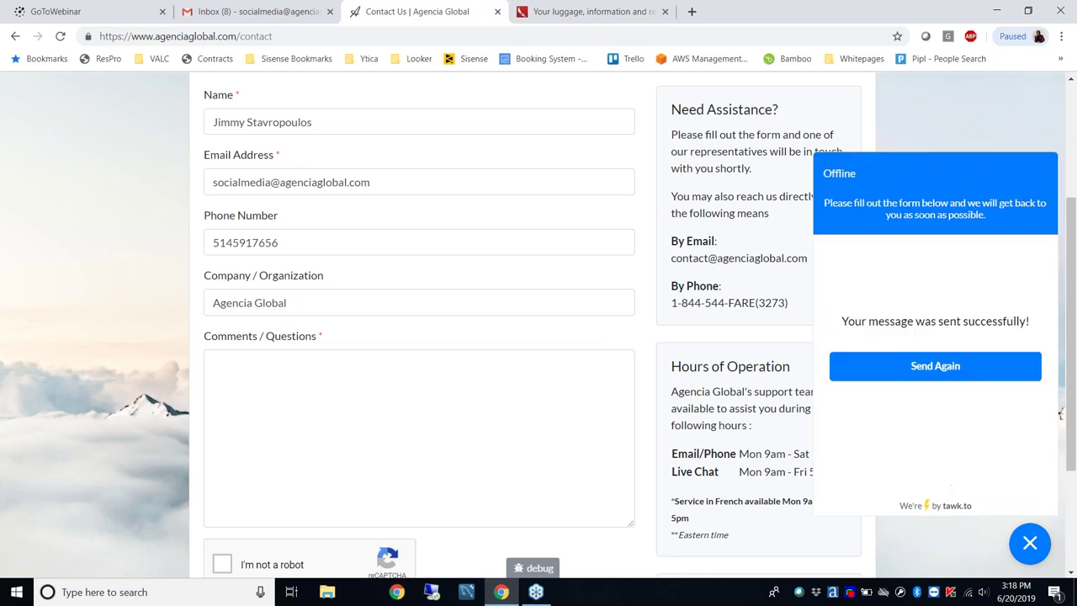
left_click(1029, 545)
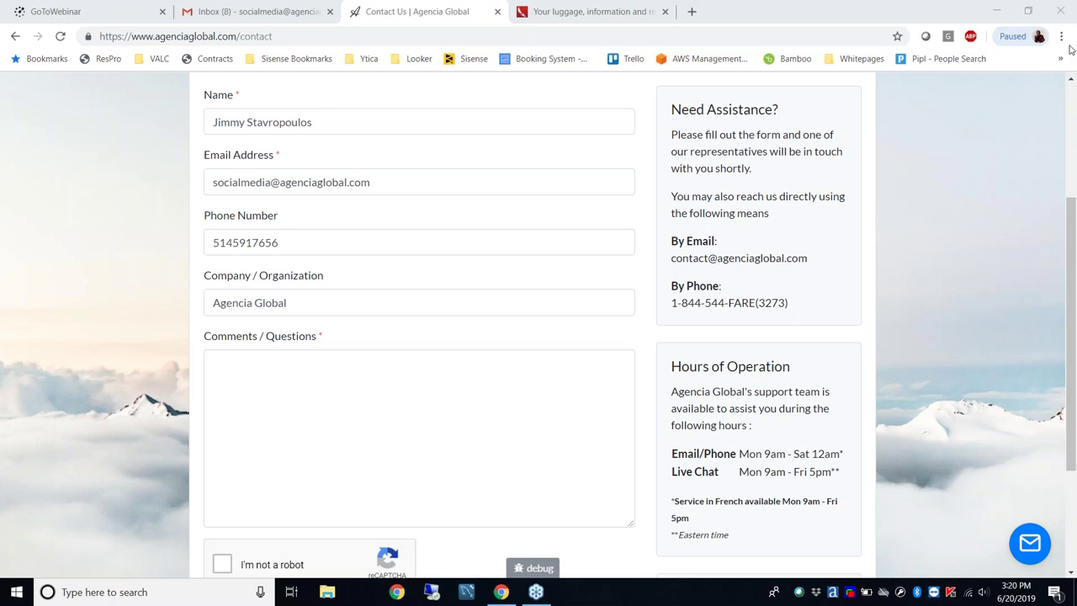
Enter the agent's e-mail address in the Comments / Questions box, correcting its '.com' ending
left_click(389, 400)
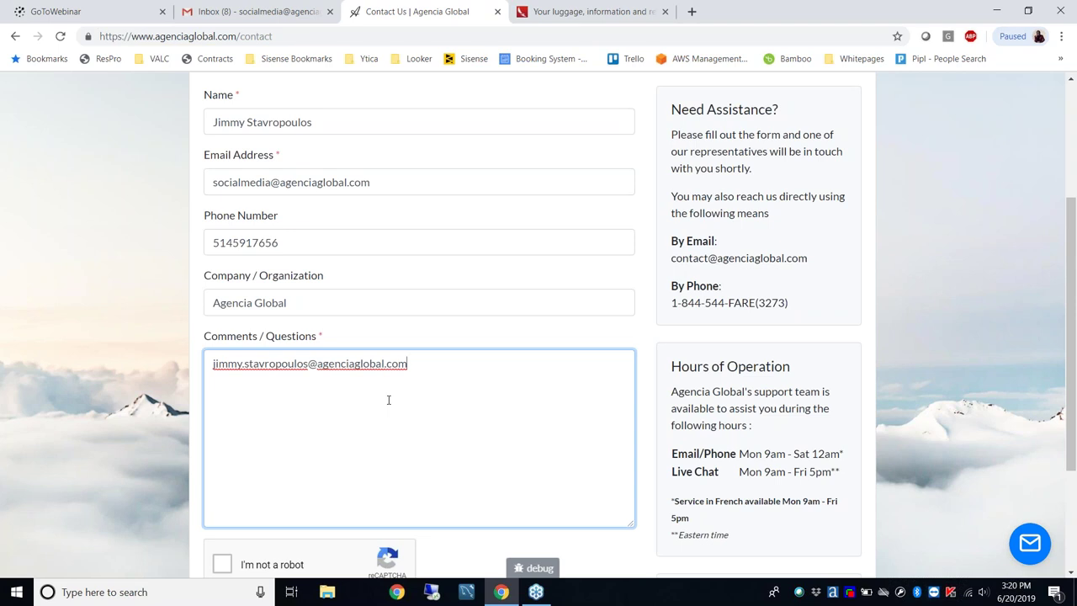